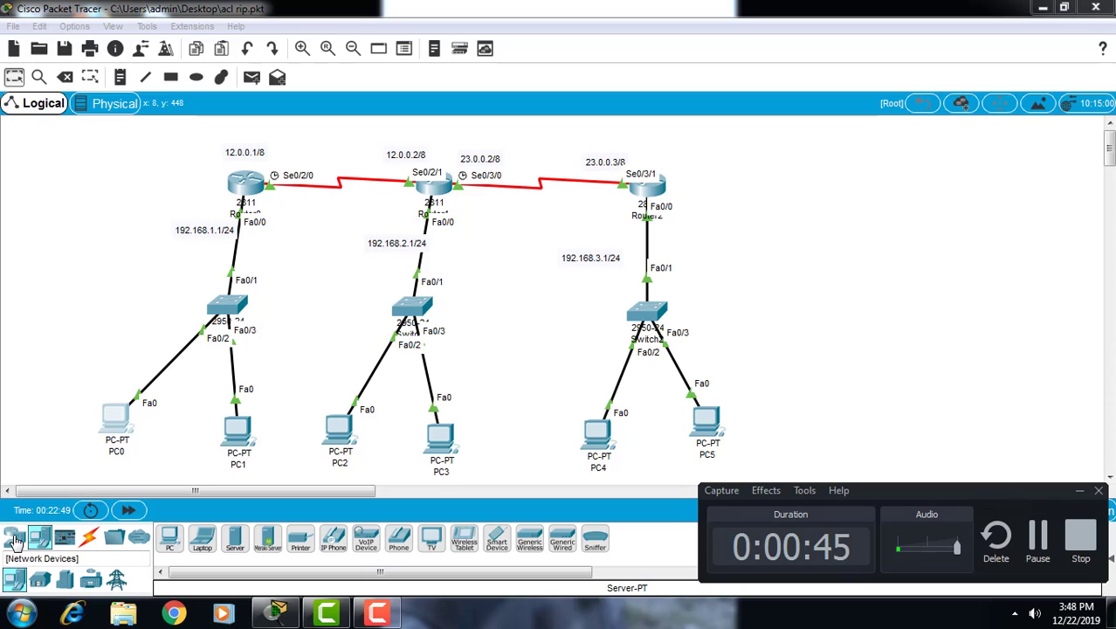
- Add a server to the workspace beside PC5, near the rightmost switch
click(14, 539)
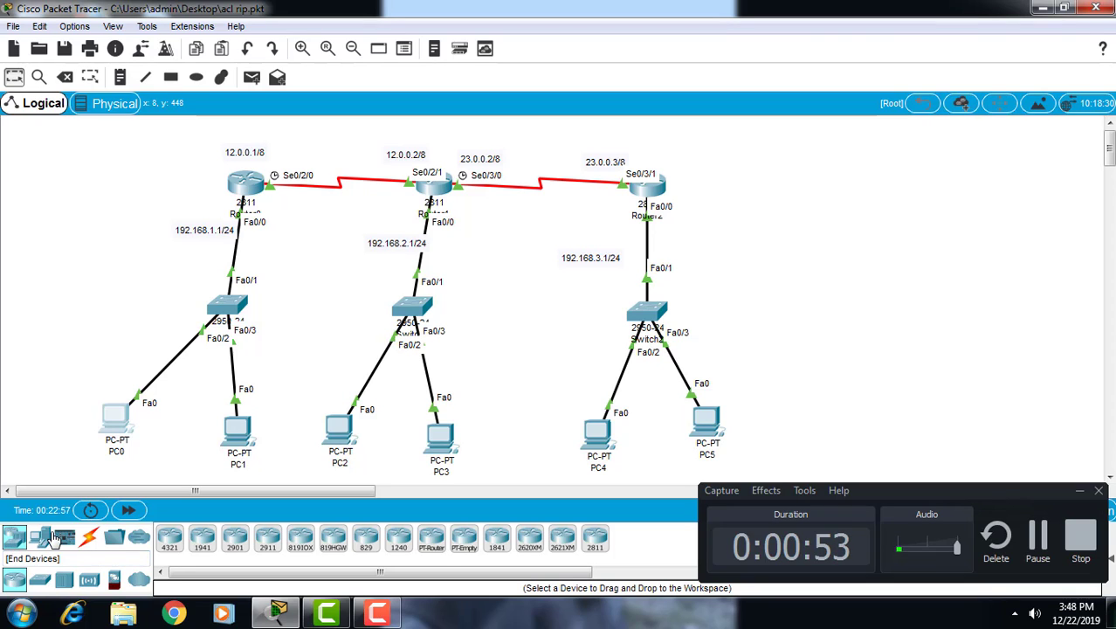
click(43, 538)
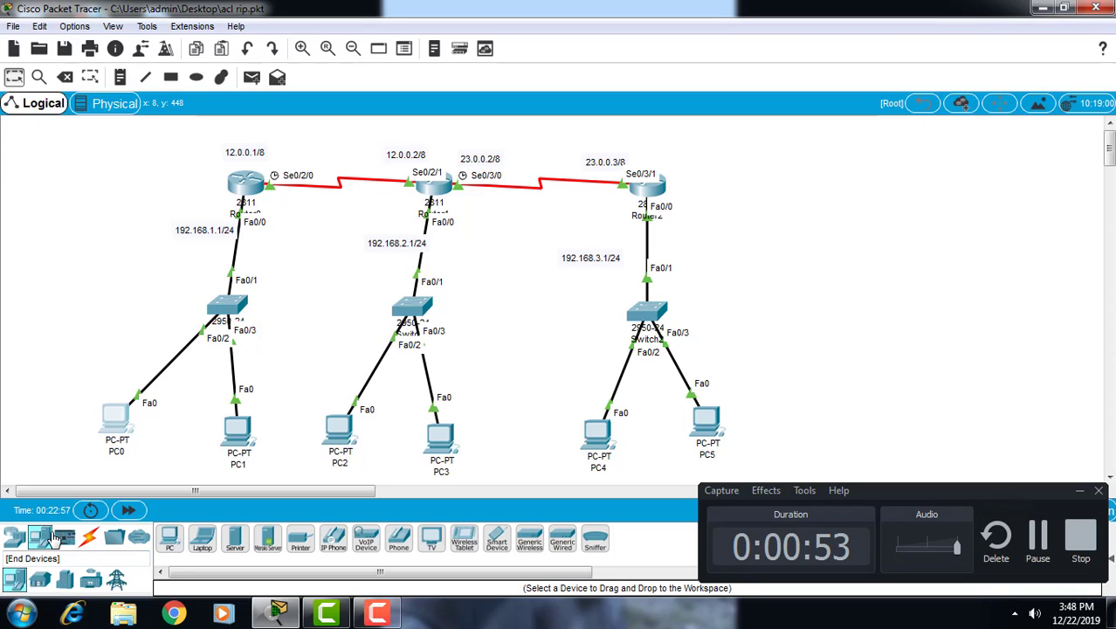
click(230, 550)
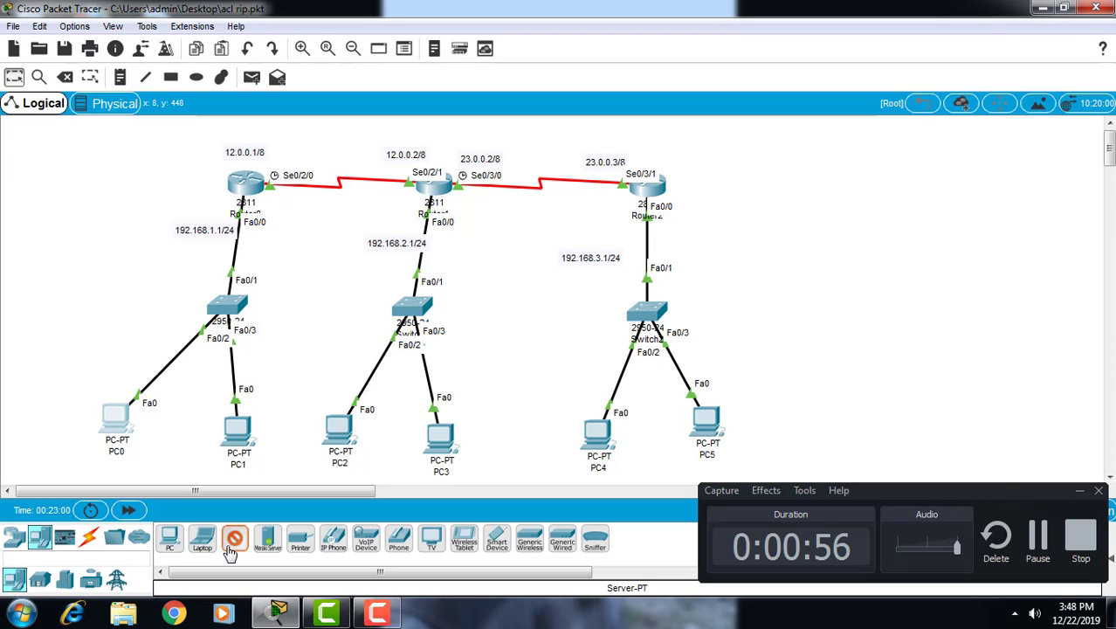
click(819, 376)
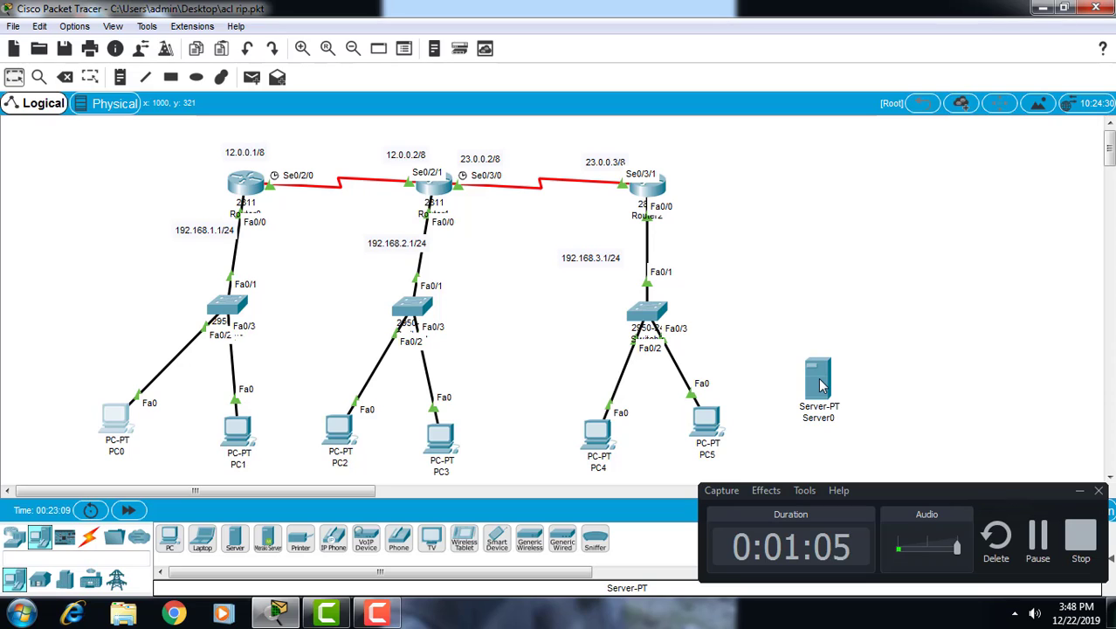
drag(819, 385, 832, 394)
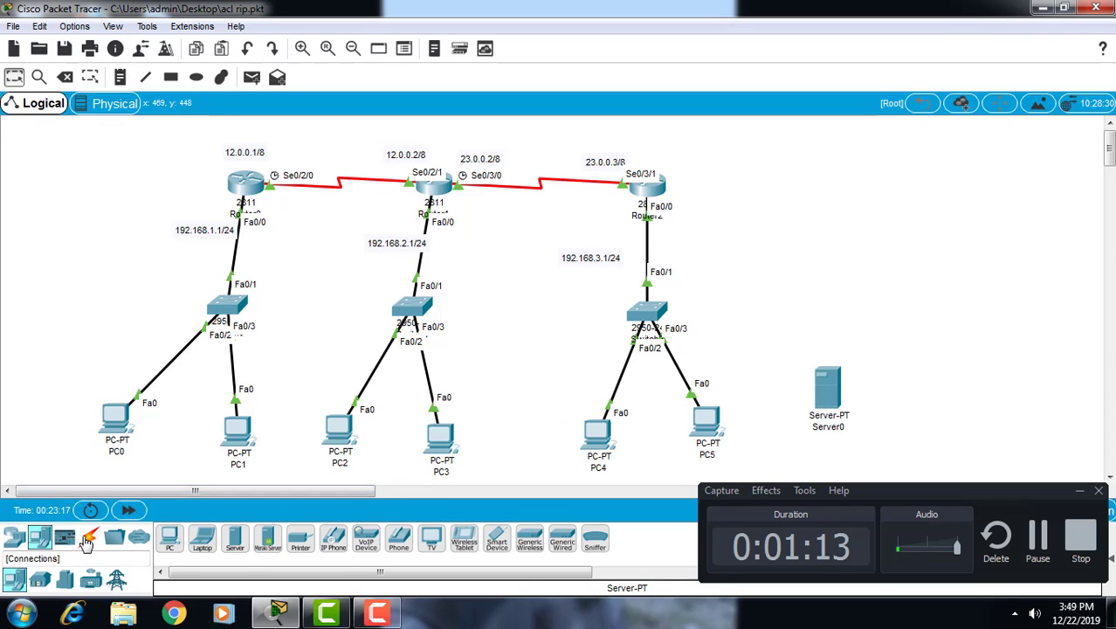
- Connect FastEthernet0/4 of the 192.168.3.1/24 network's switch to Server0's FastEthernet0 with a copper straight-through cable
click(88, 539)
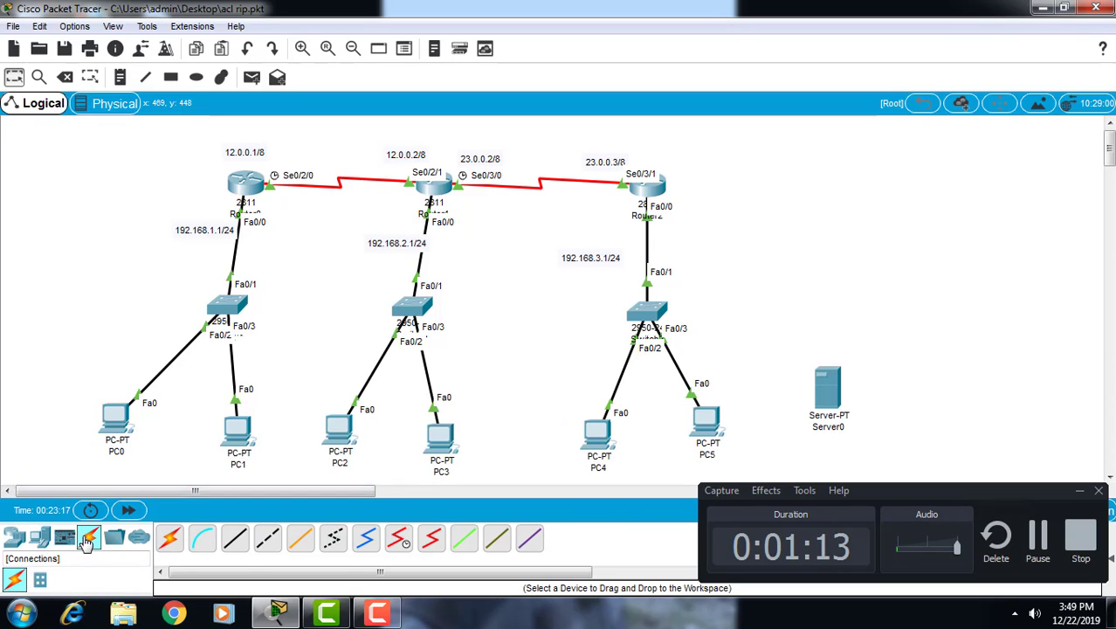
click(234, 541)
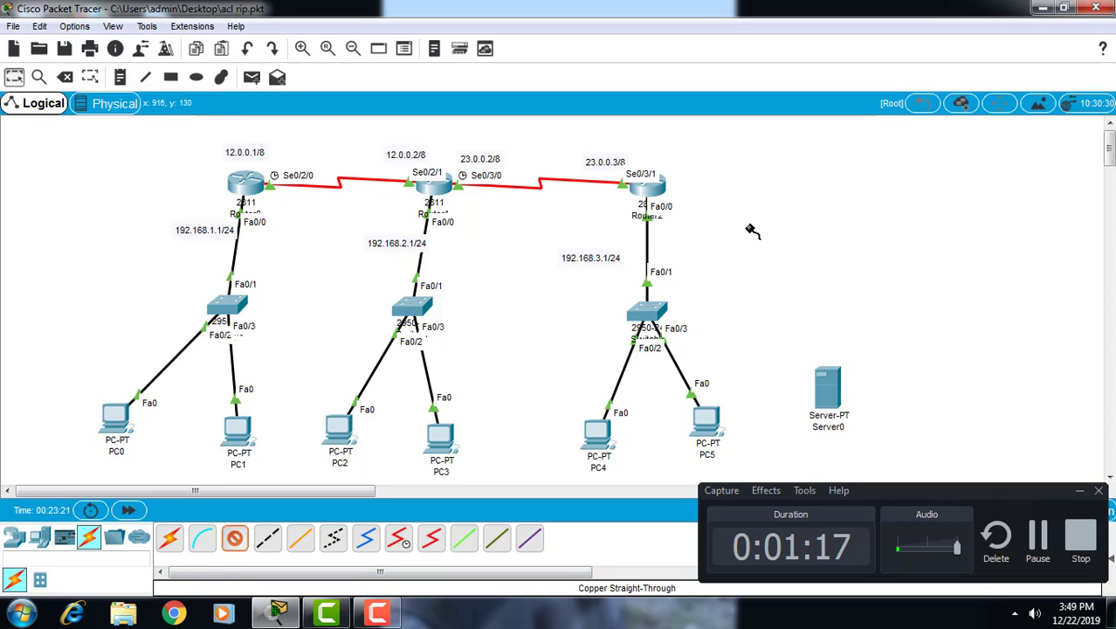
click(653, 310)
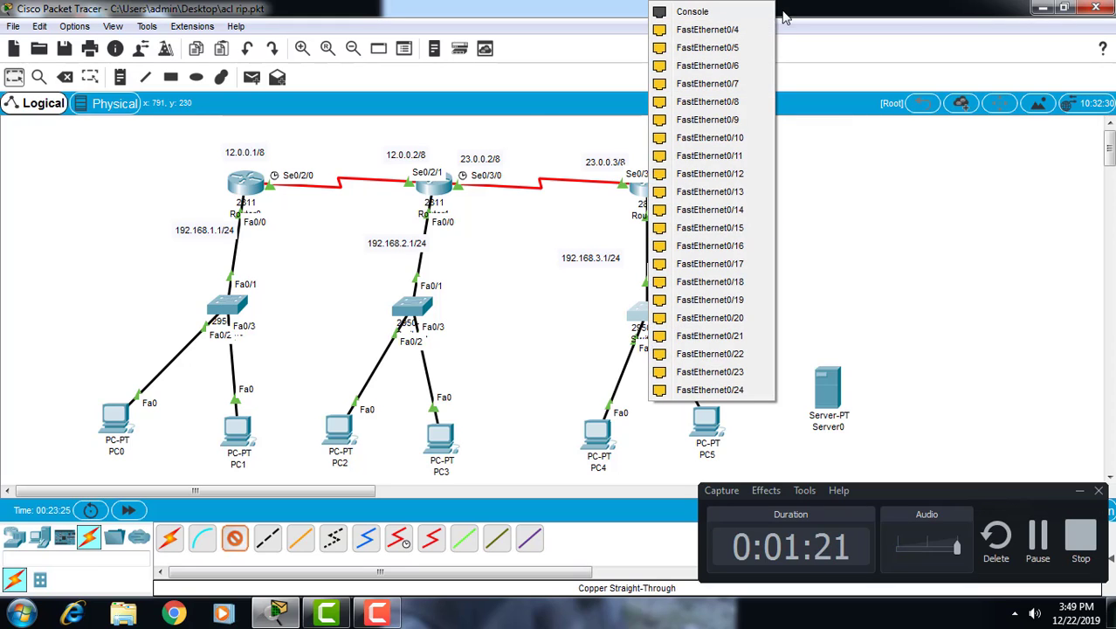
click(757, 34)
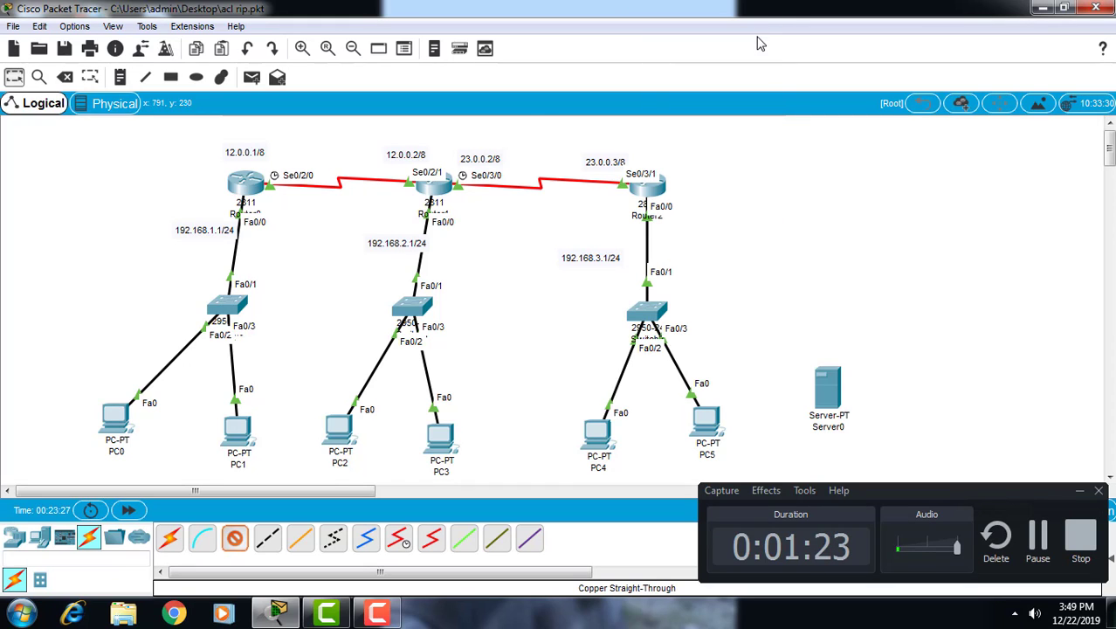
click(836, 384)
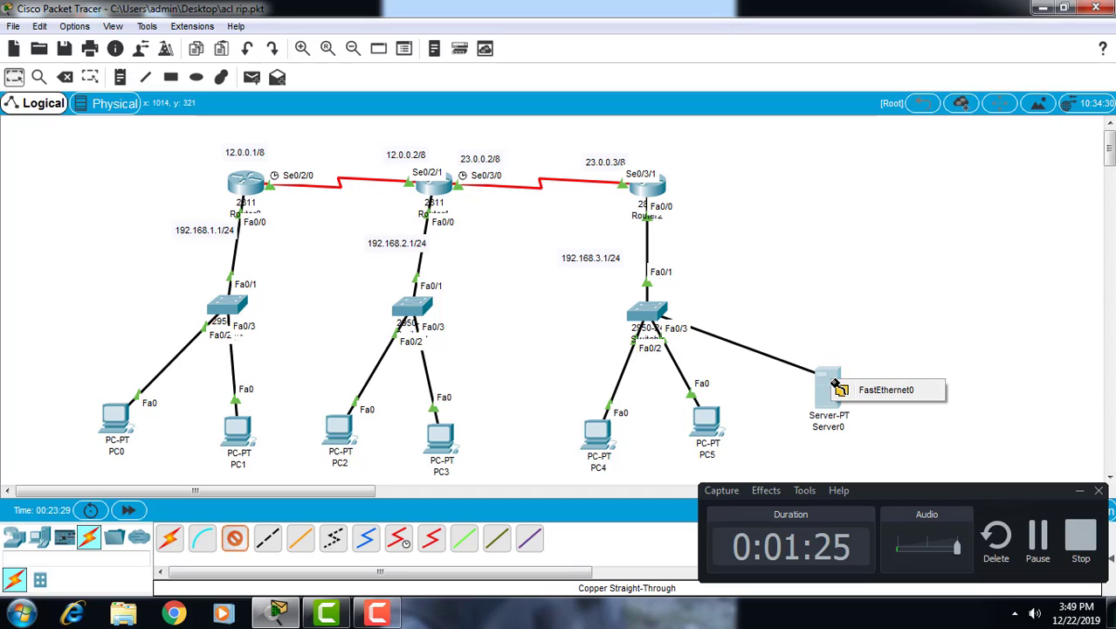
click(884, 393)
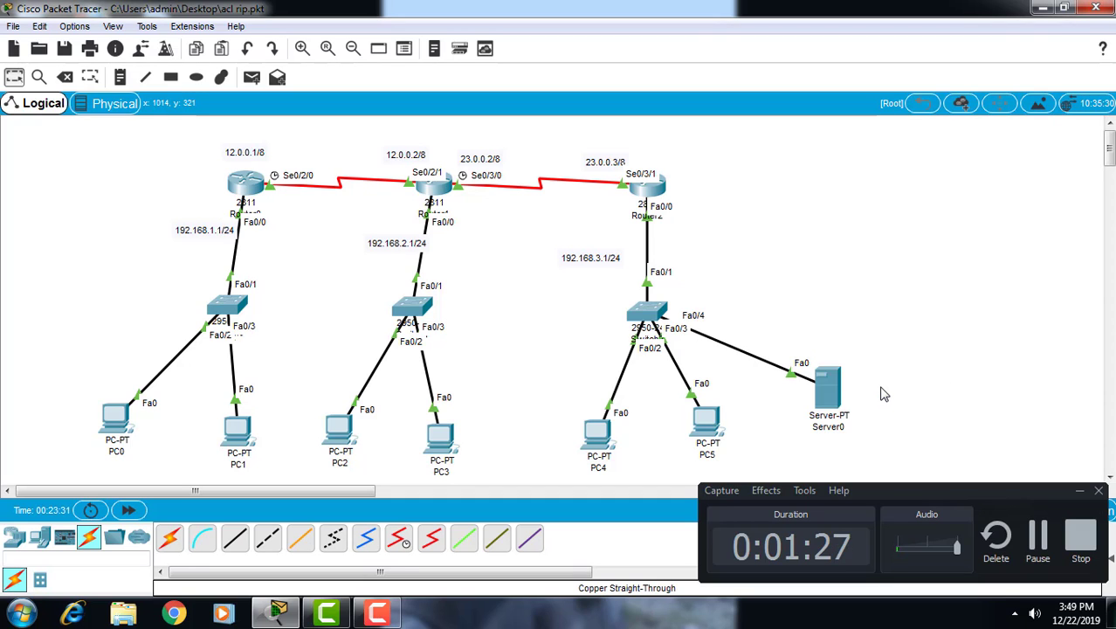
- Open the IP configuration of Server0
double_click(831, 390)
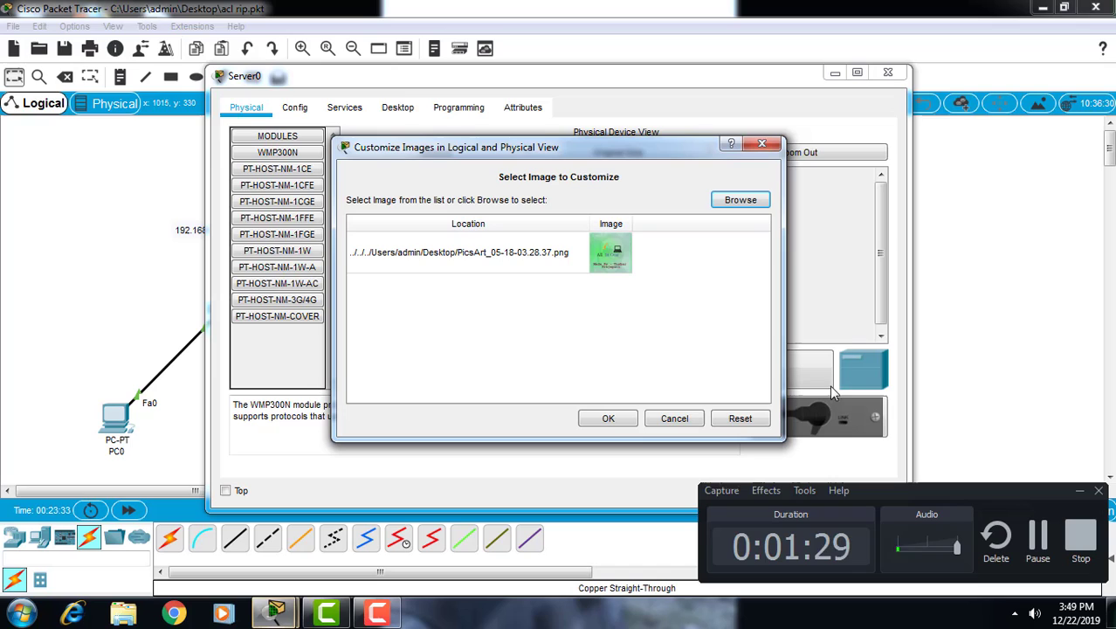
click(764, 145)
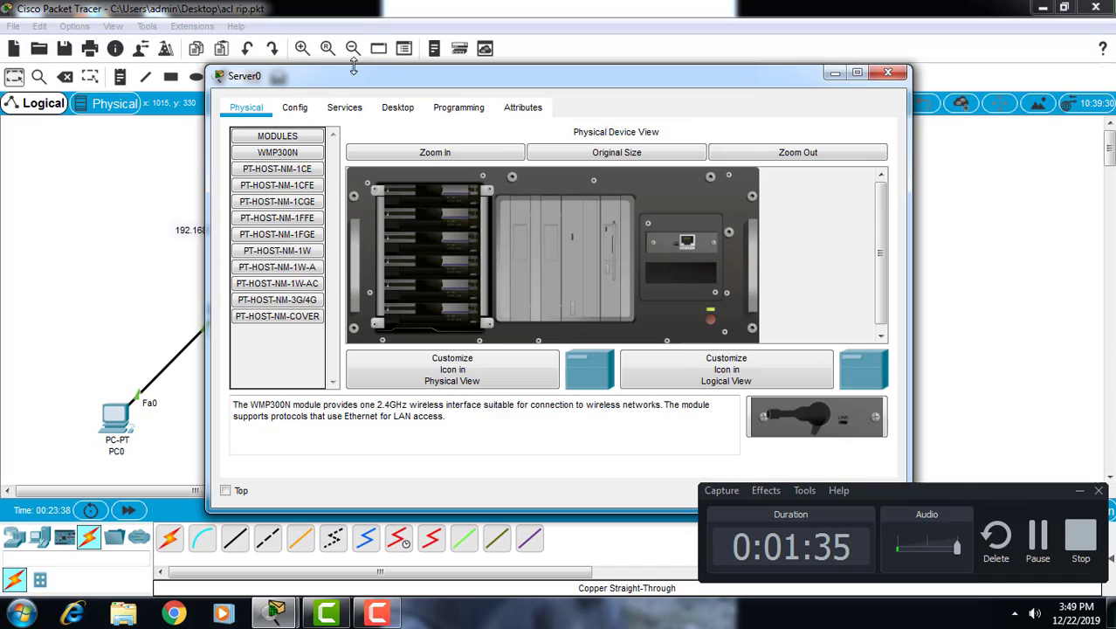
click(391, 106)
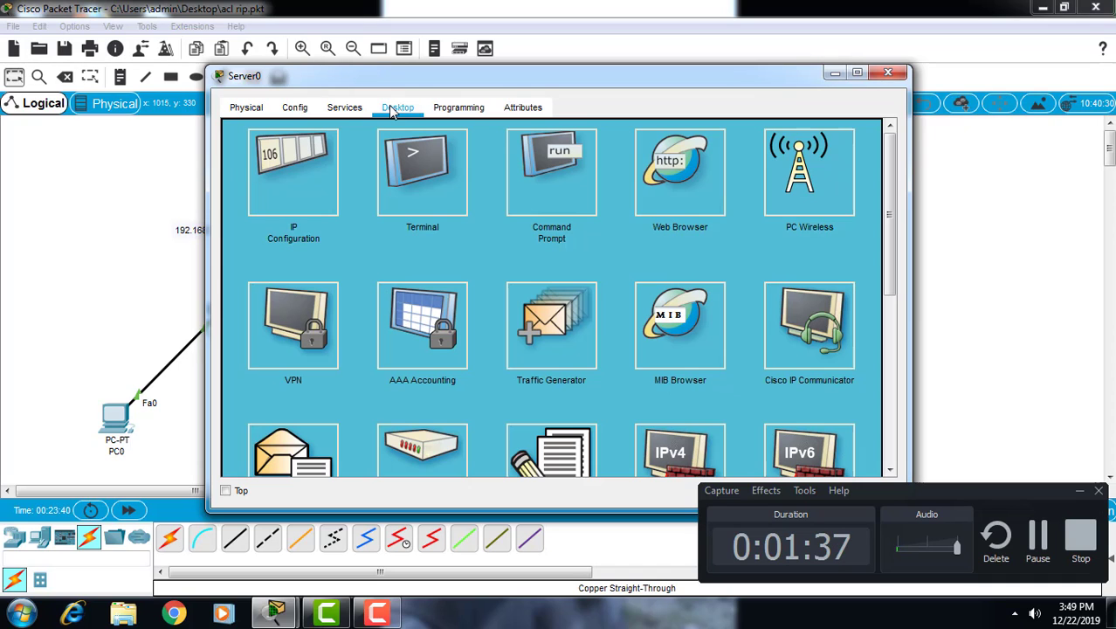
click(292, 163)
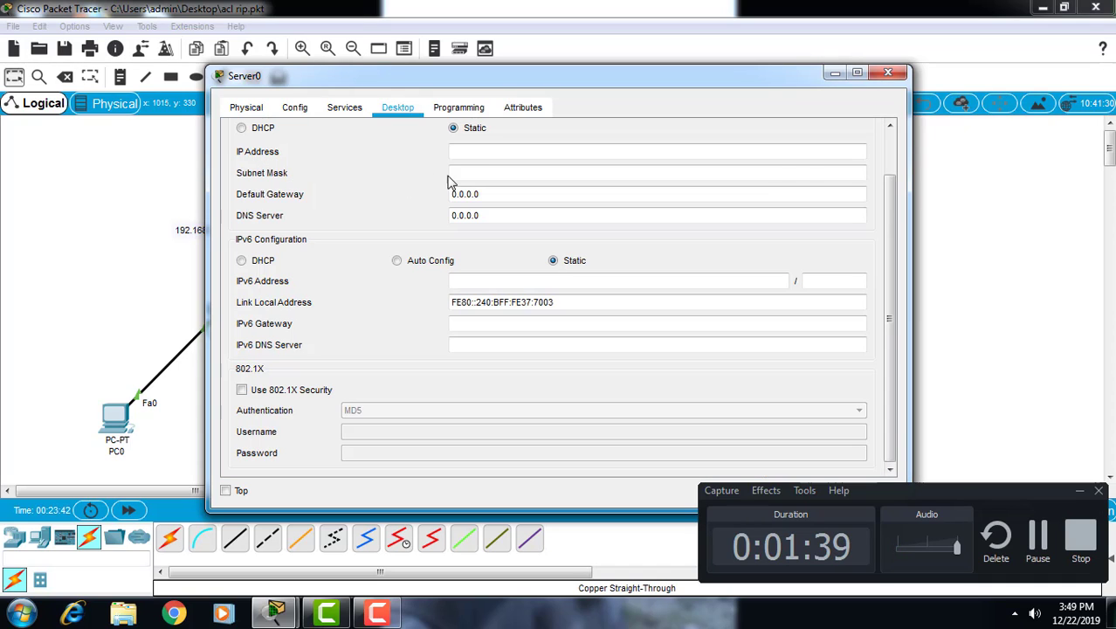
click(480, 153)
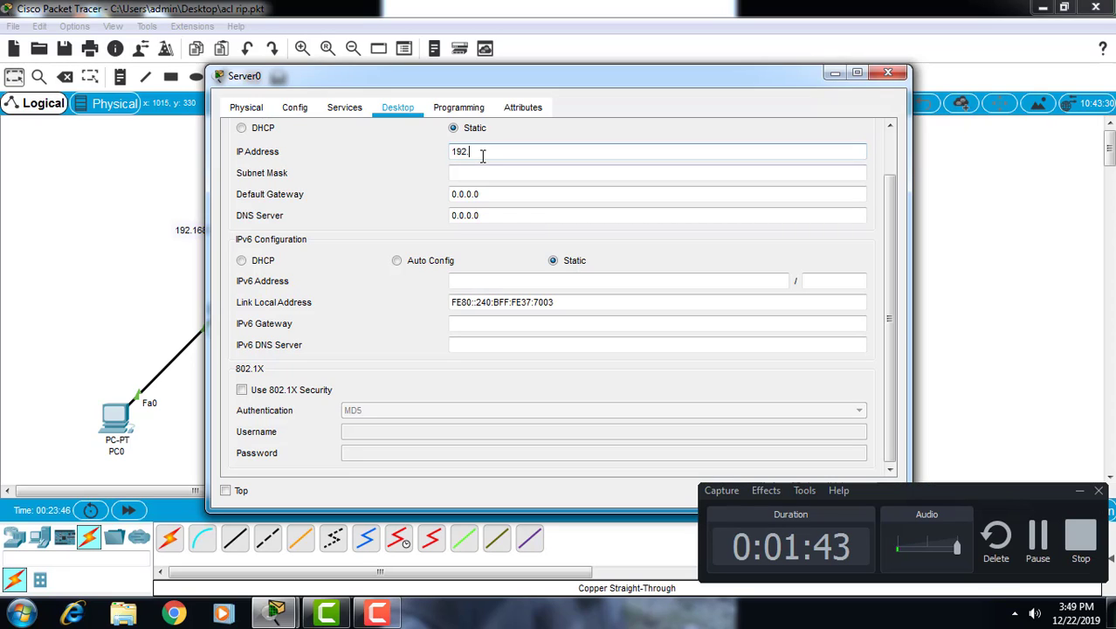
text(168.3.4)
key(Tab)
text(1)
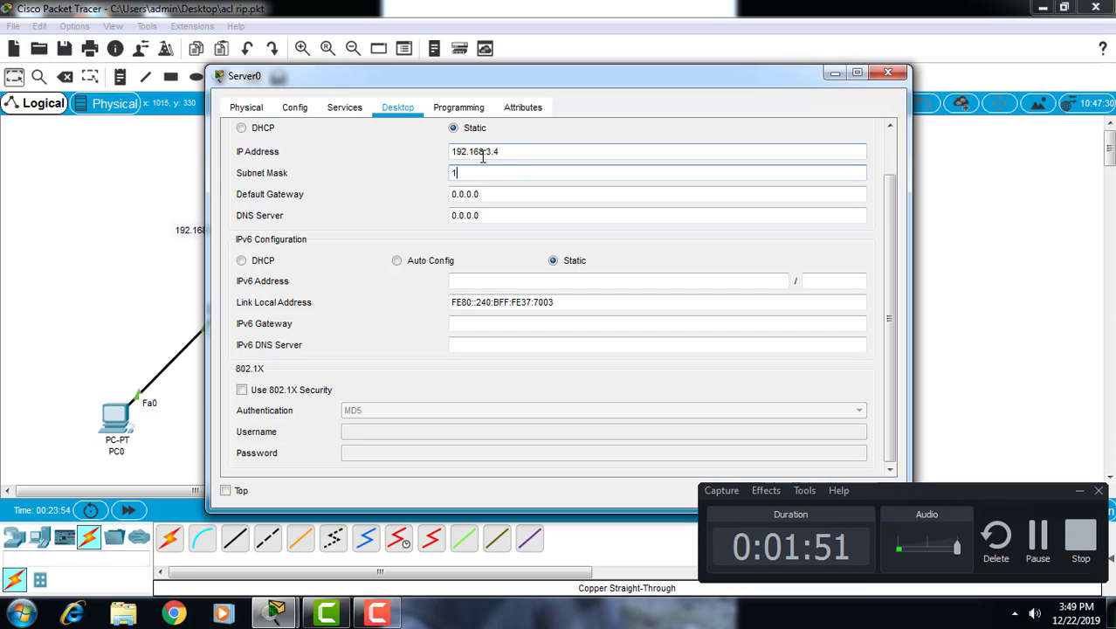
key(Tab)
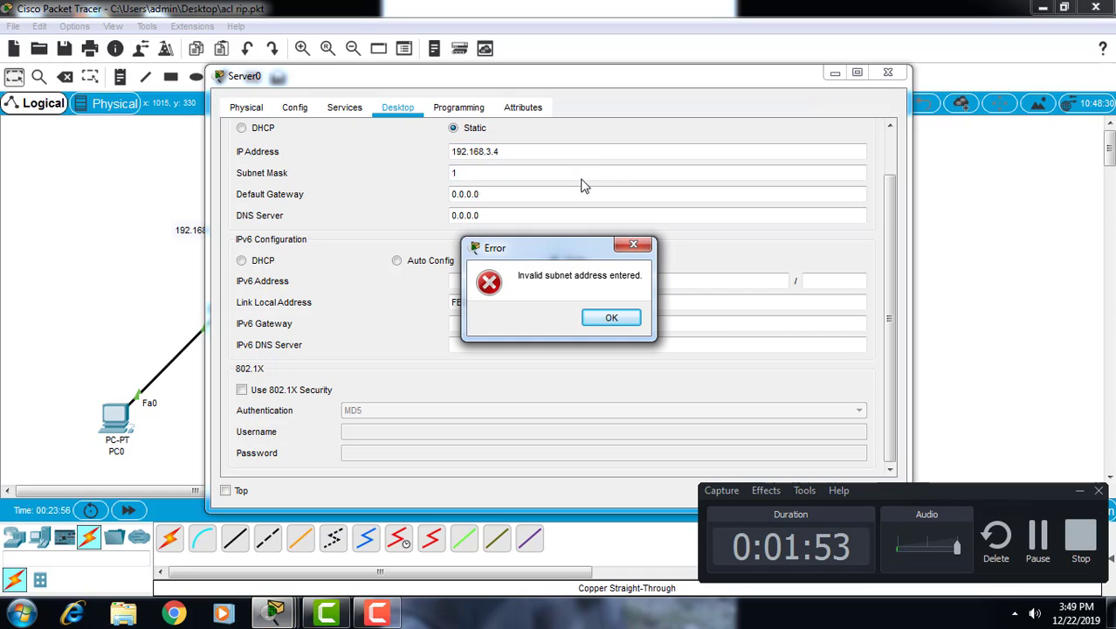
click(627, 247)
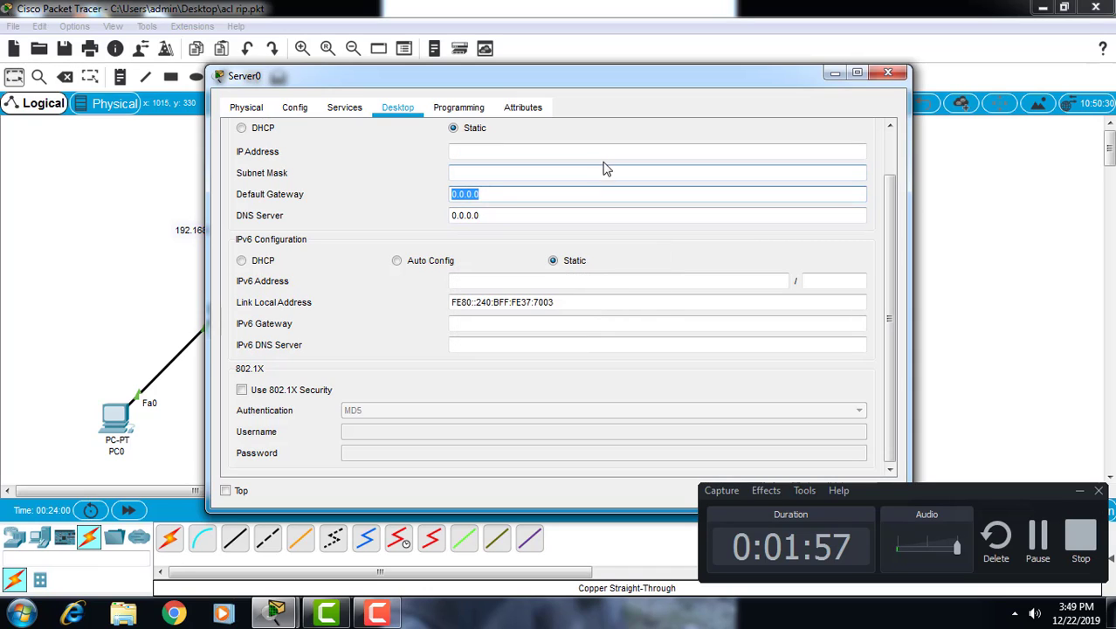
- Set Server0's static IP address to 192.168.3.4 with subnet mask 255.255.255.0
click(610, 151)
text(1)
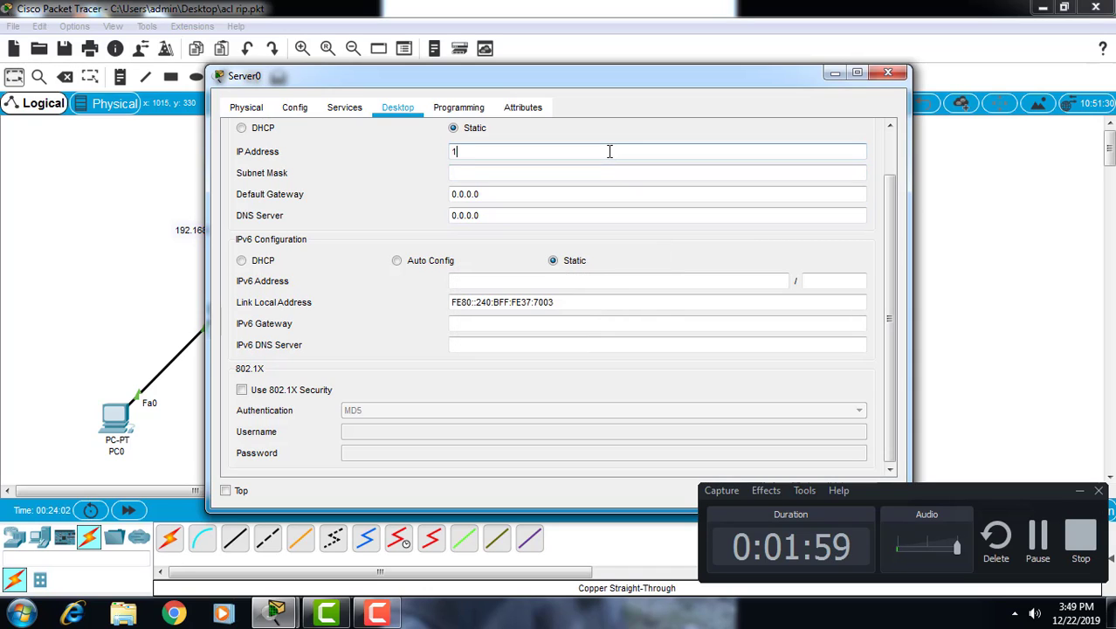
text(92.168)
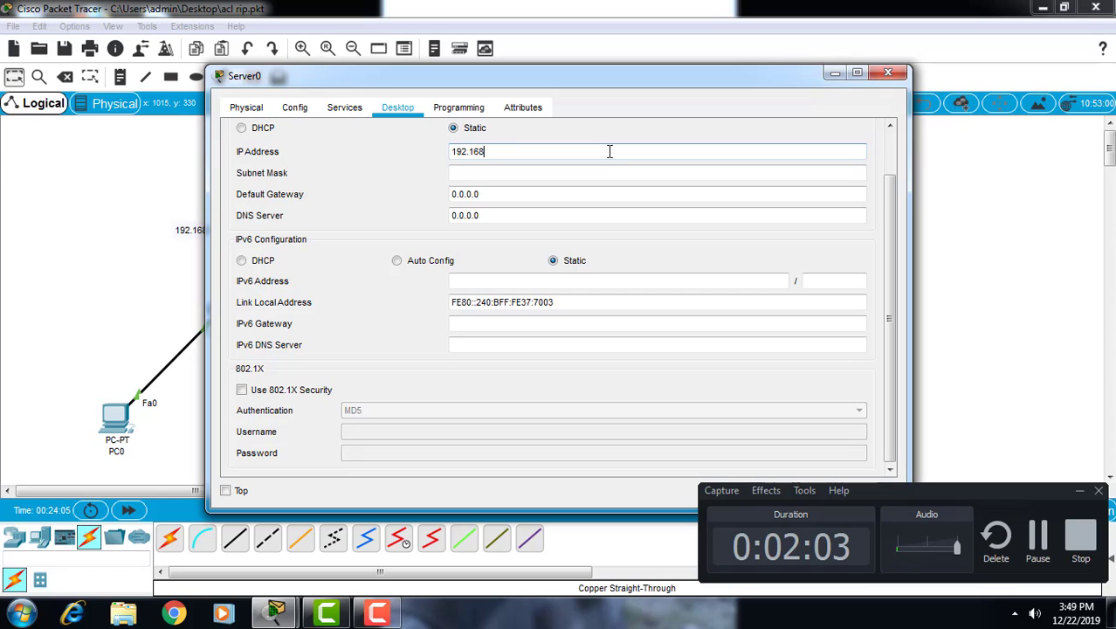
text(.3.4)
key(Tab)
key(Tab)
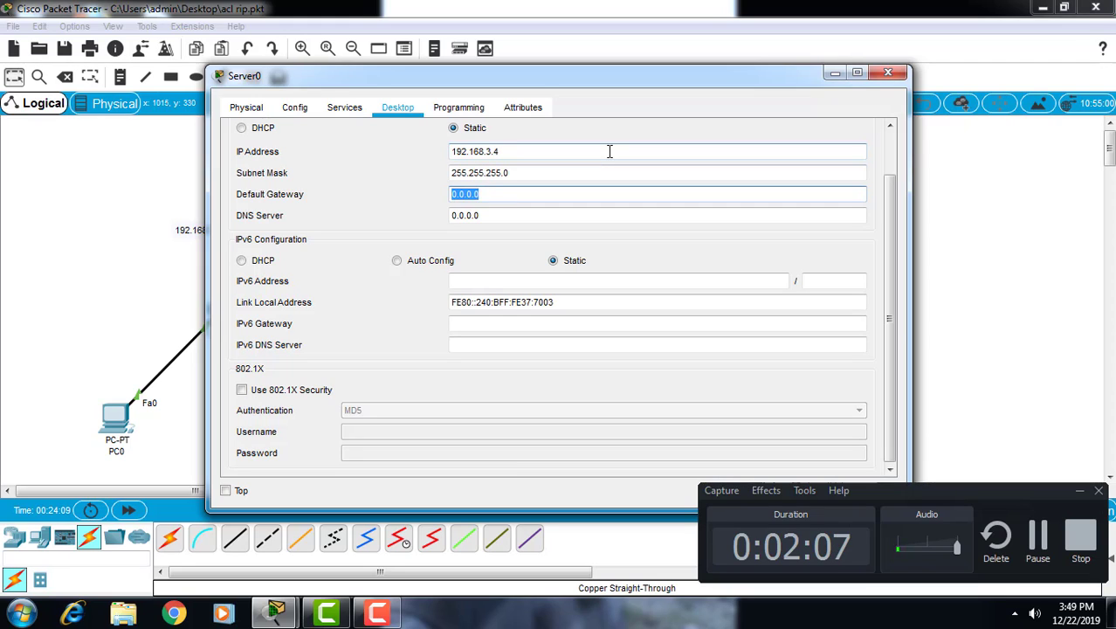
- Set Server0's default gateway to 192.168.3.1 and close its configuration
text(192.)
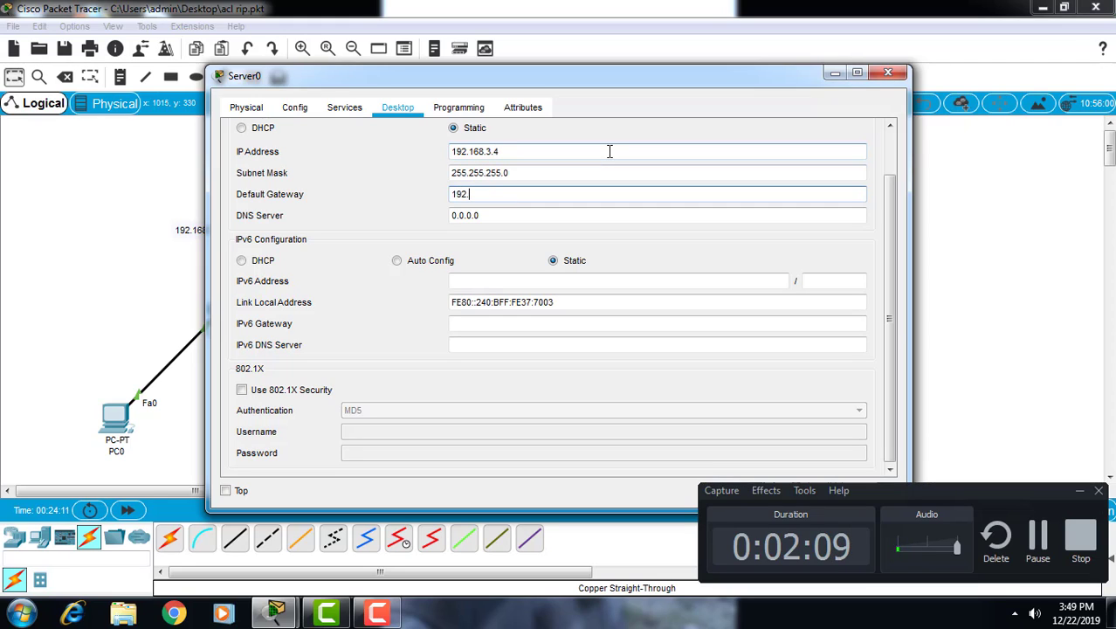
text(168)
text(.1)
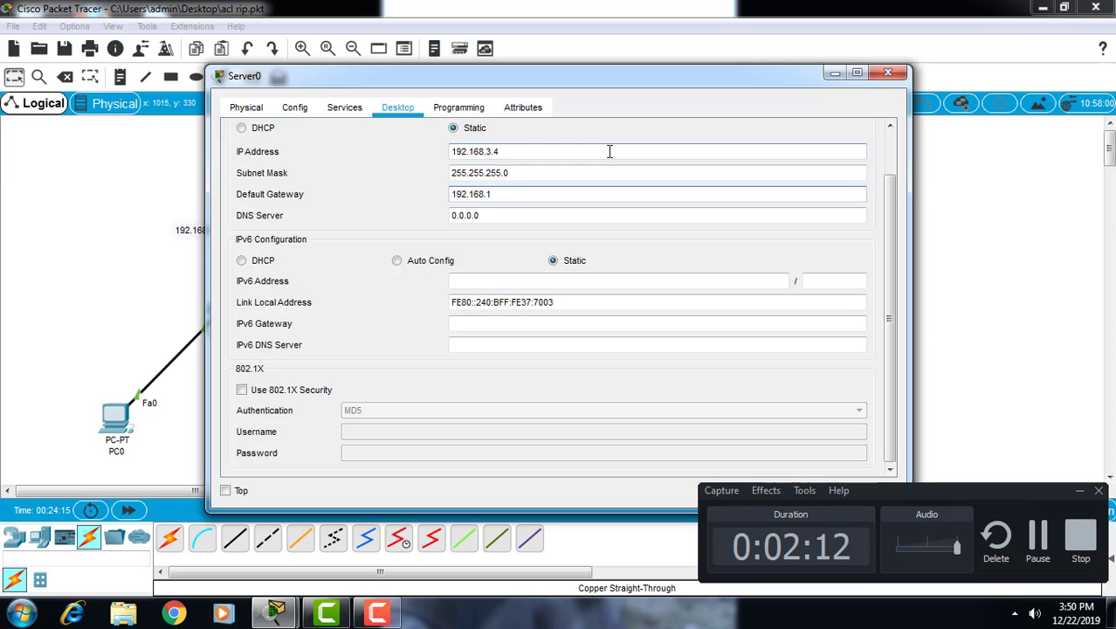
key(BackSpace)
text(3.1)
key(Tab)
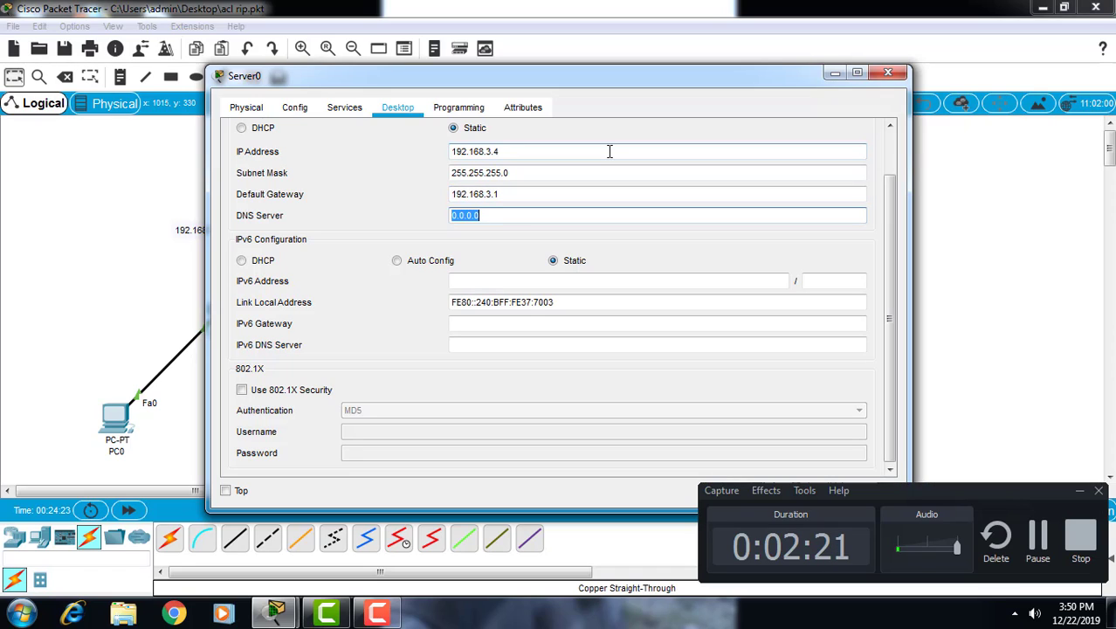
key(Tab)
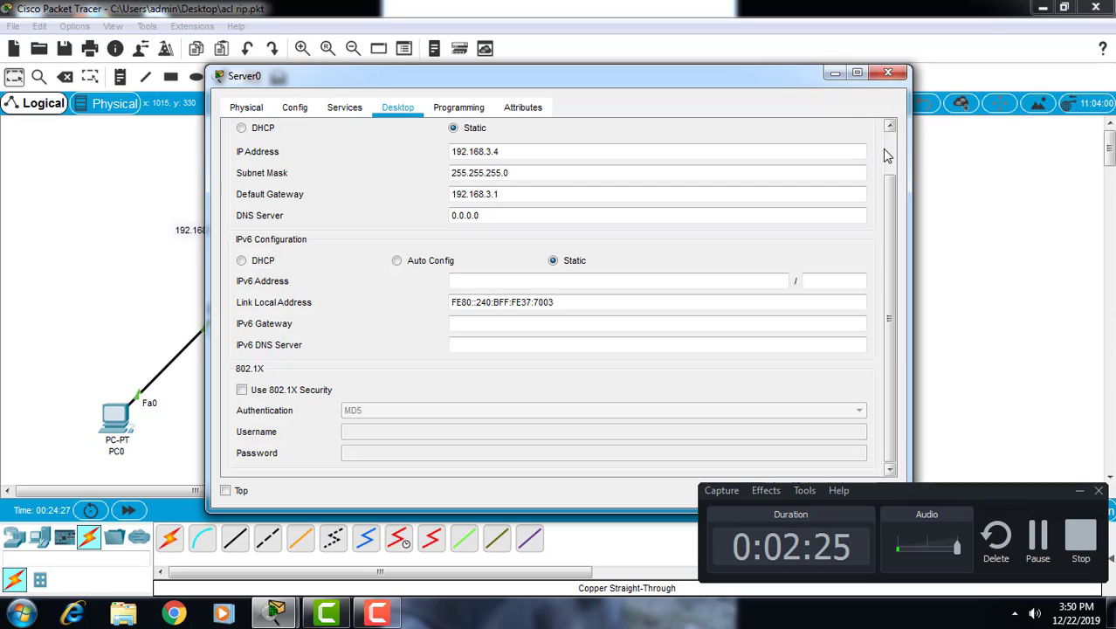
scroll(888, 155, up, 2)
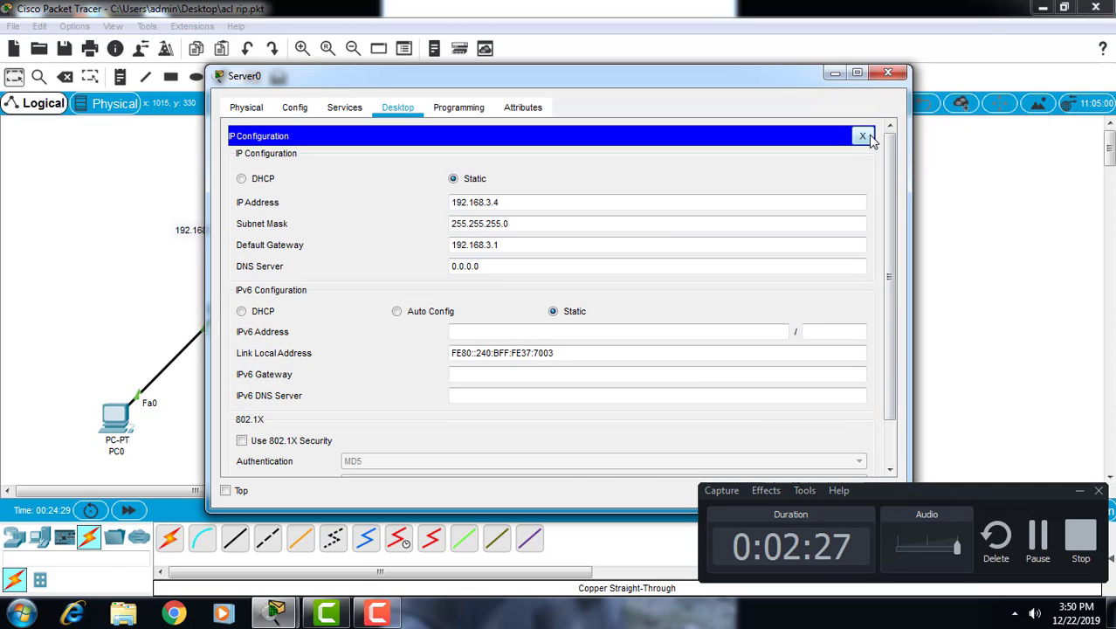
click(866, 137)
click(887, 74)
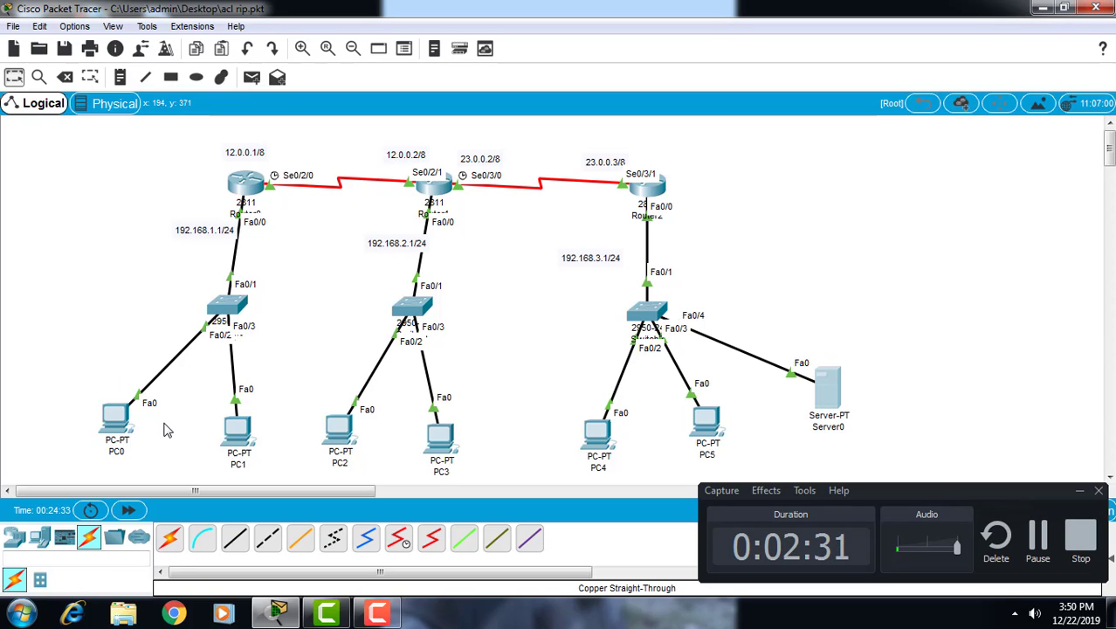
- Ping Server0 at 192.168.3.4 from PC0's Command Prompt, then close PC0's window
click(111, 425)
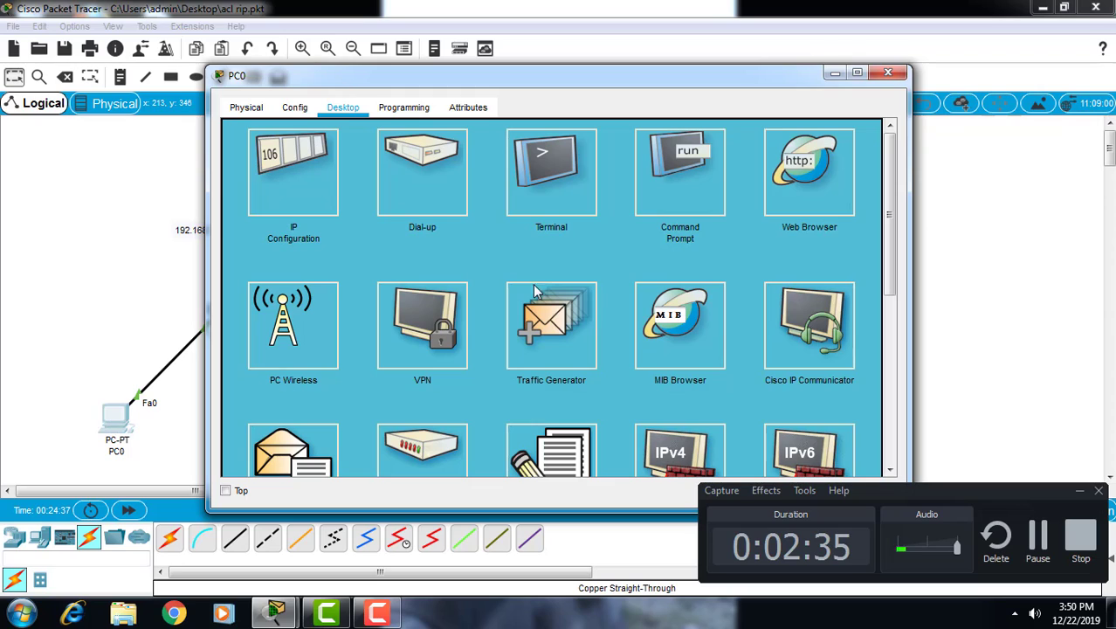
click(665, 162)
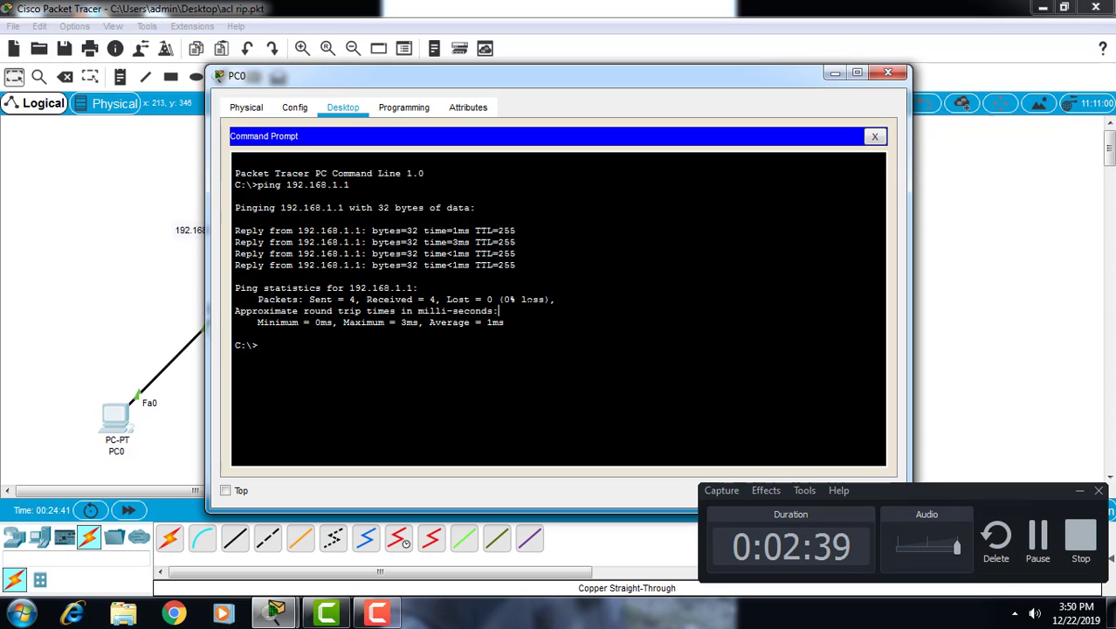
text(pin)
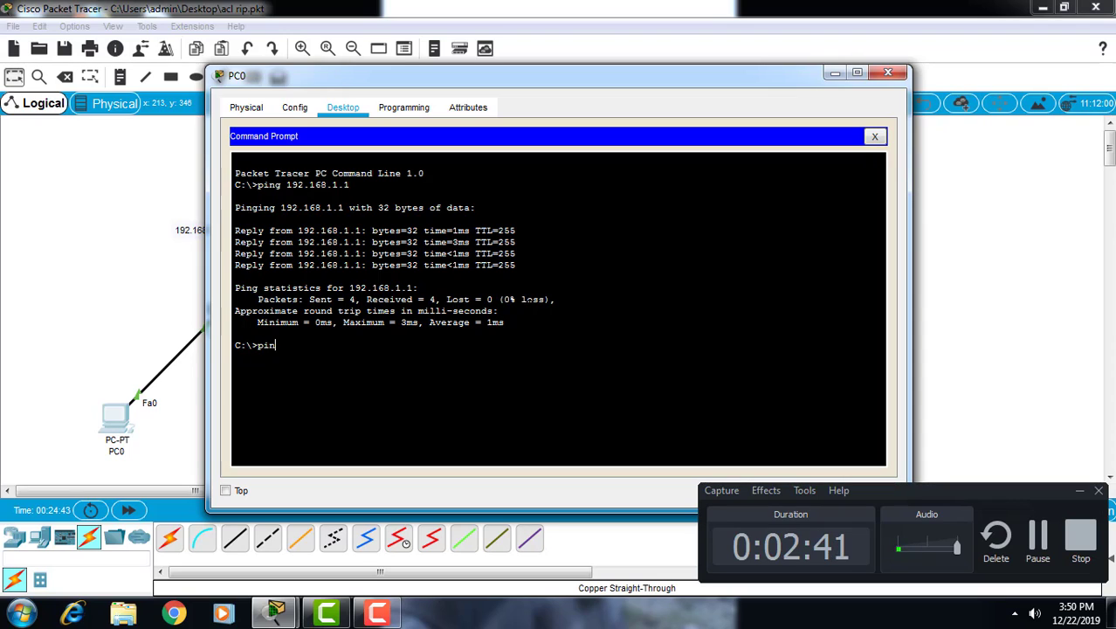
text(g 192.168.3.4)
key(Return)
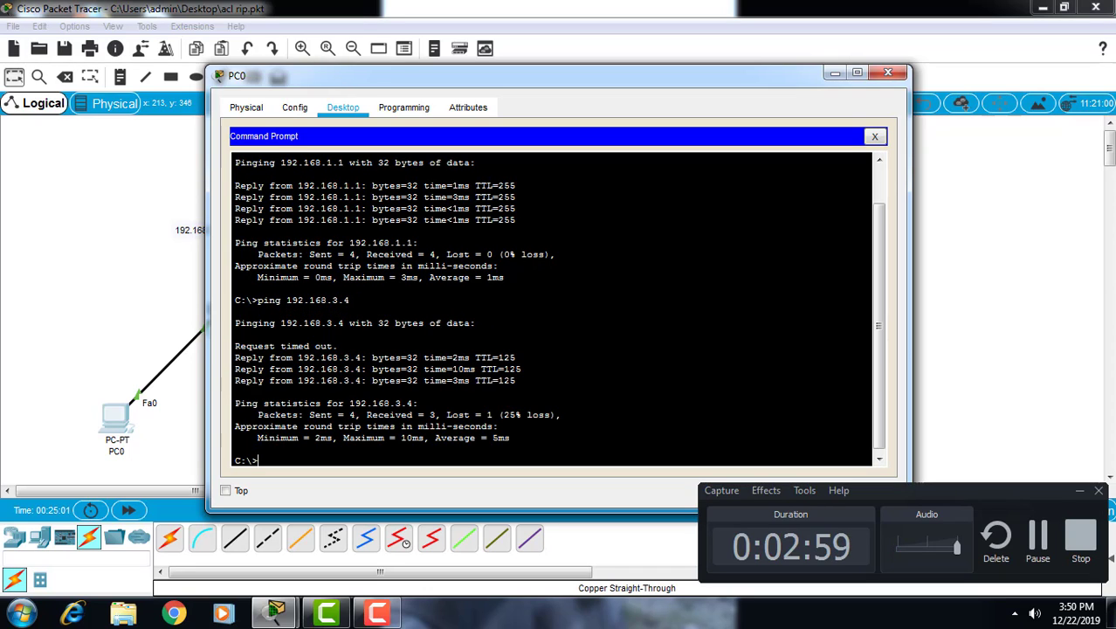
click(899, 74)
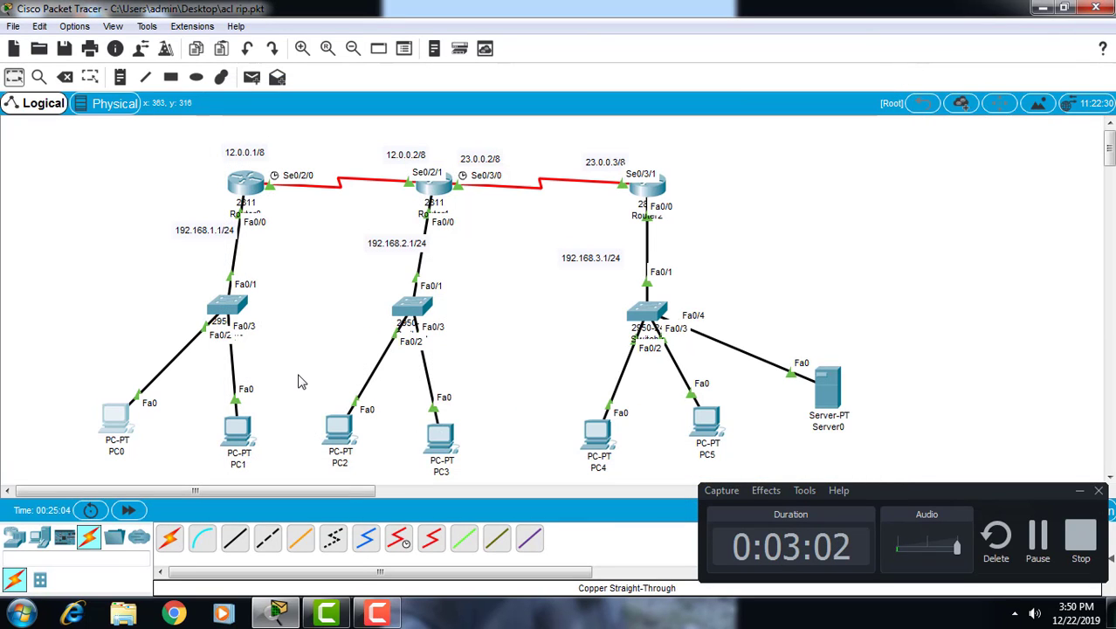
- Ping Server0 at 192.168.3.4 from PC1's Command Prompt, then close PC1's window
click(241, 436)
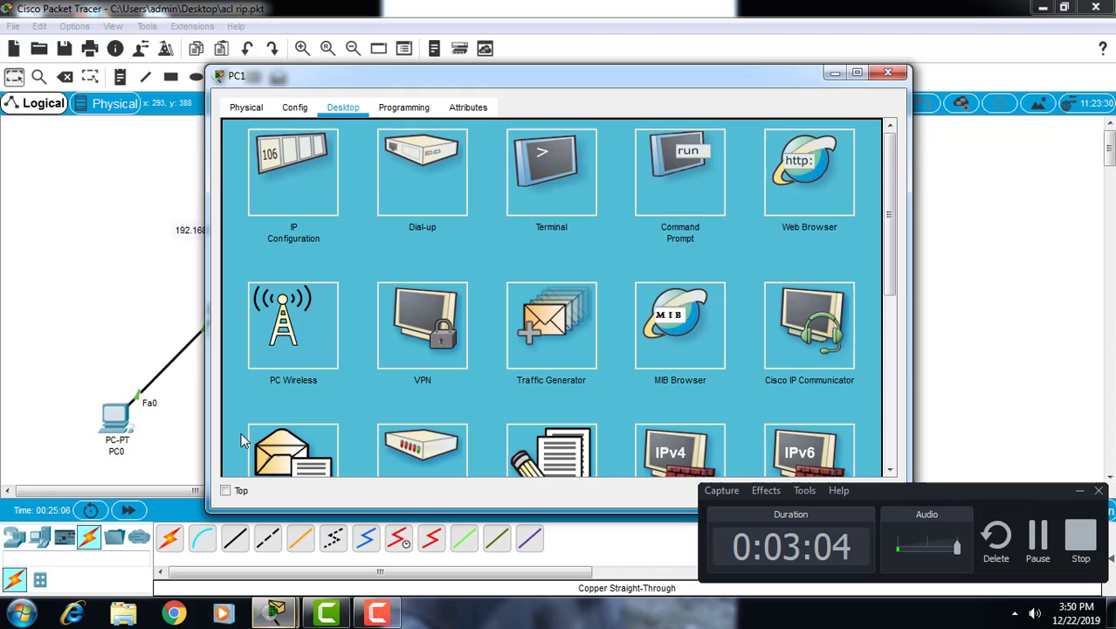
click(659, 171)
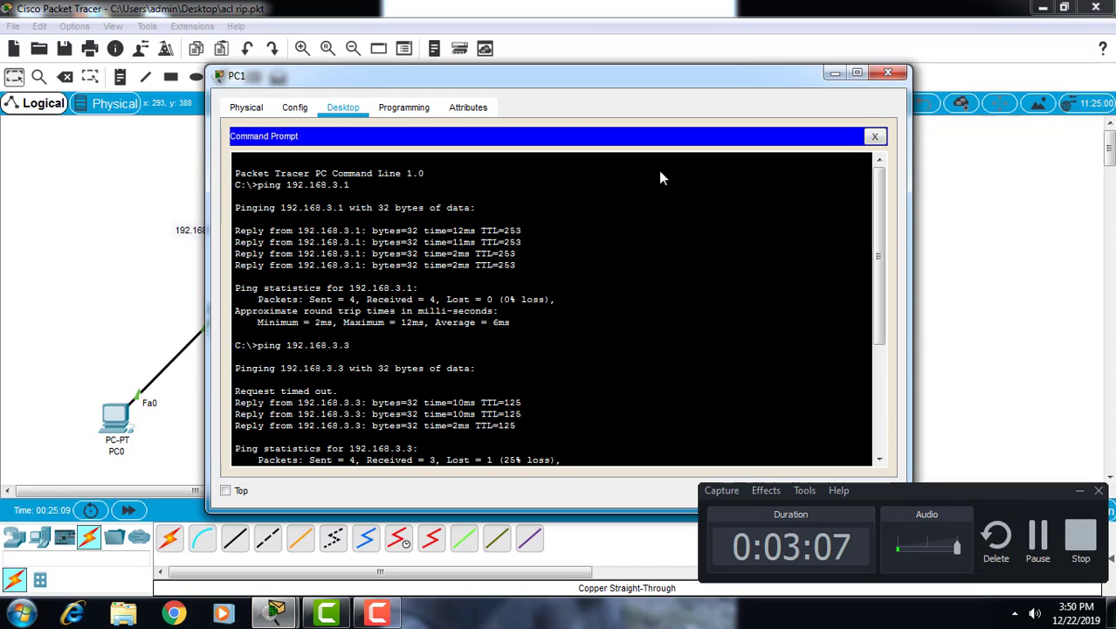
click(880, 378)
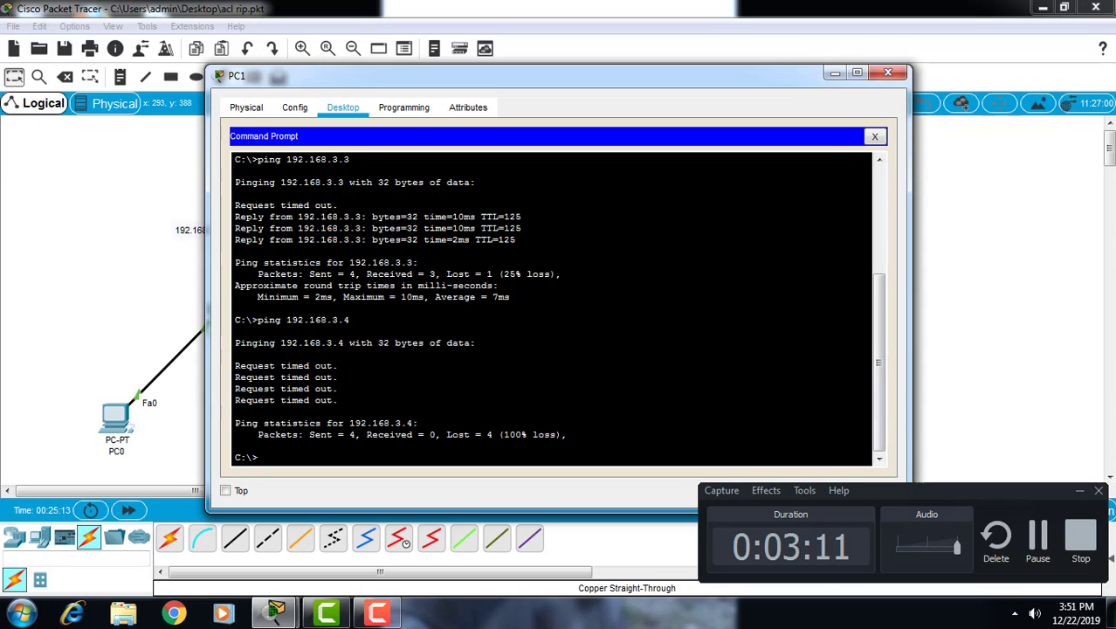
text(ping 192.168)
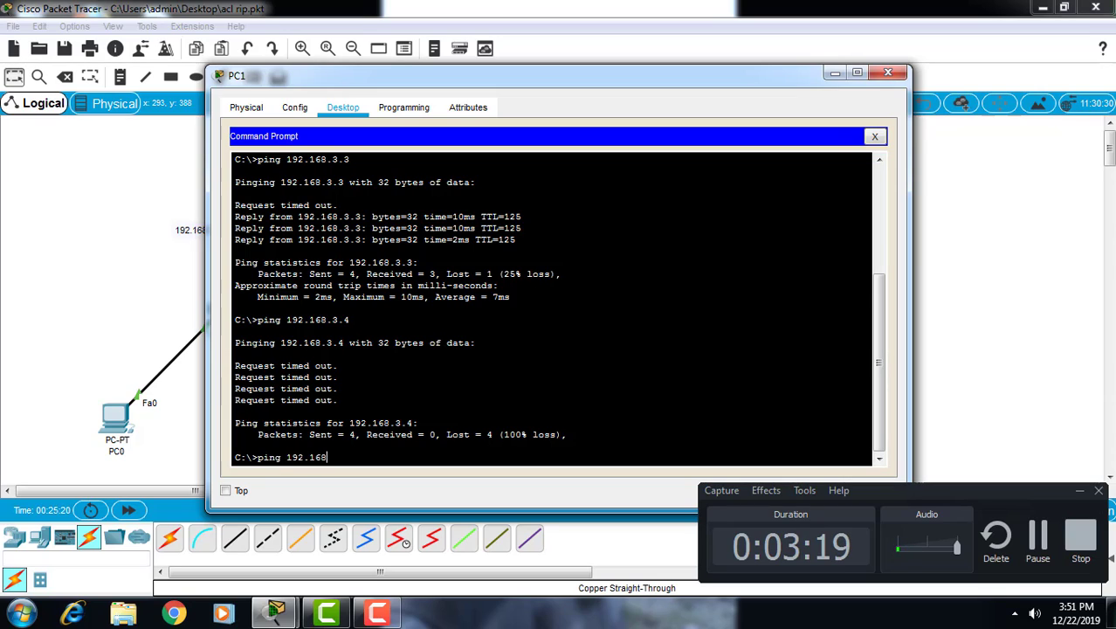
text(.3.)
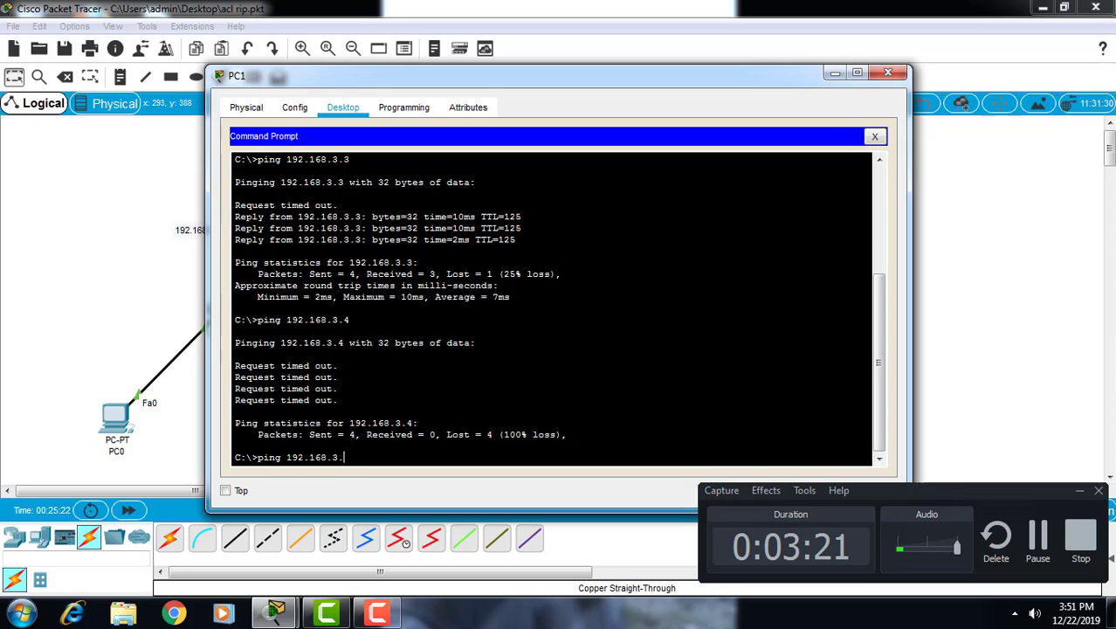
text(4)
key(Return)
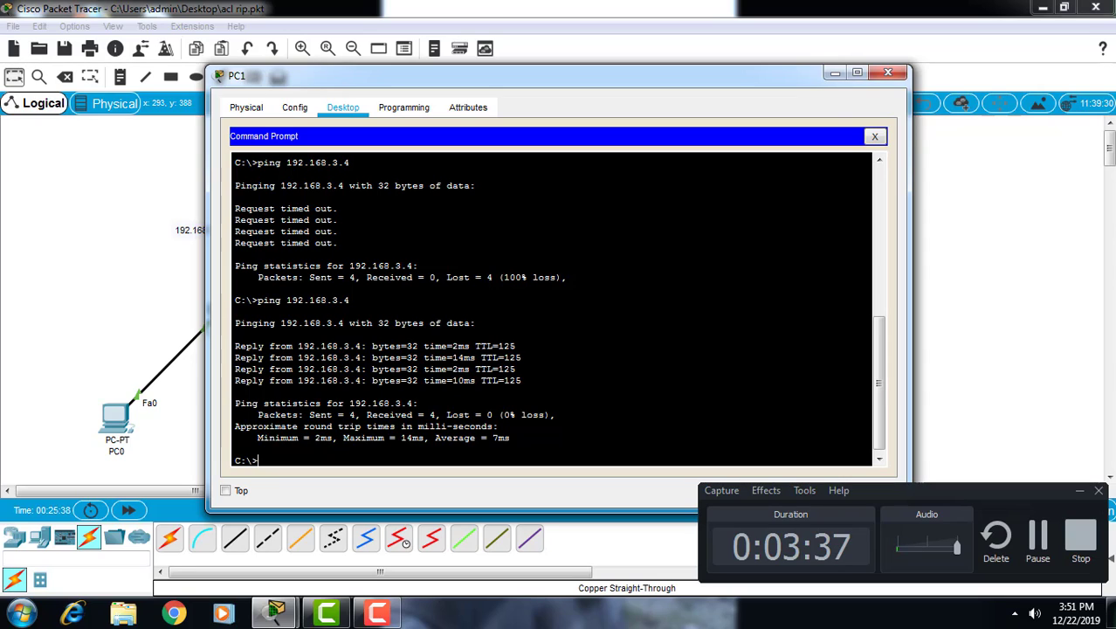
click(889, 77)
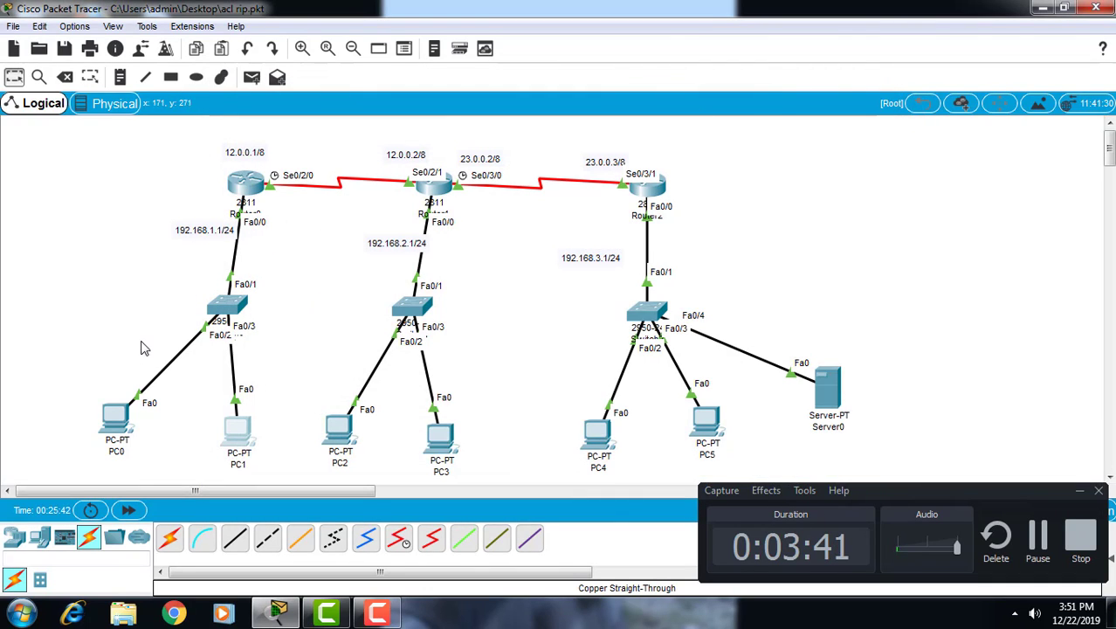
- Load Server0's web page at 192.168.3.4 in PC0's Web Browser, then close the browser and PC0's window
click(109, 412)
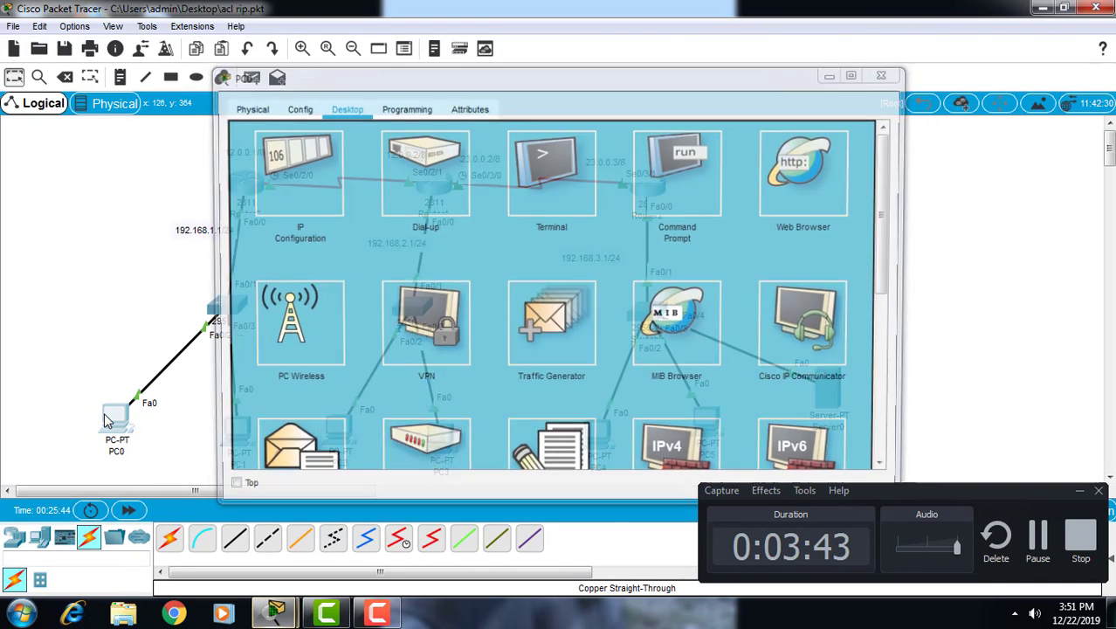
click(106, 420)
click(105, 420)
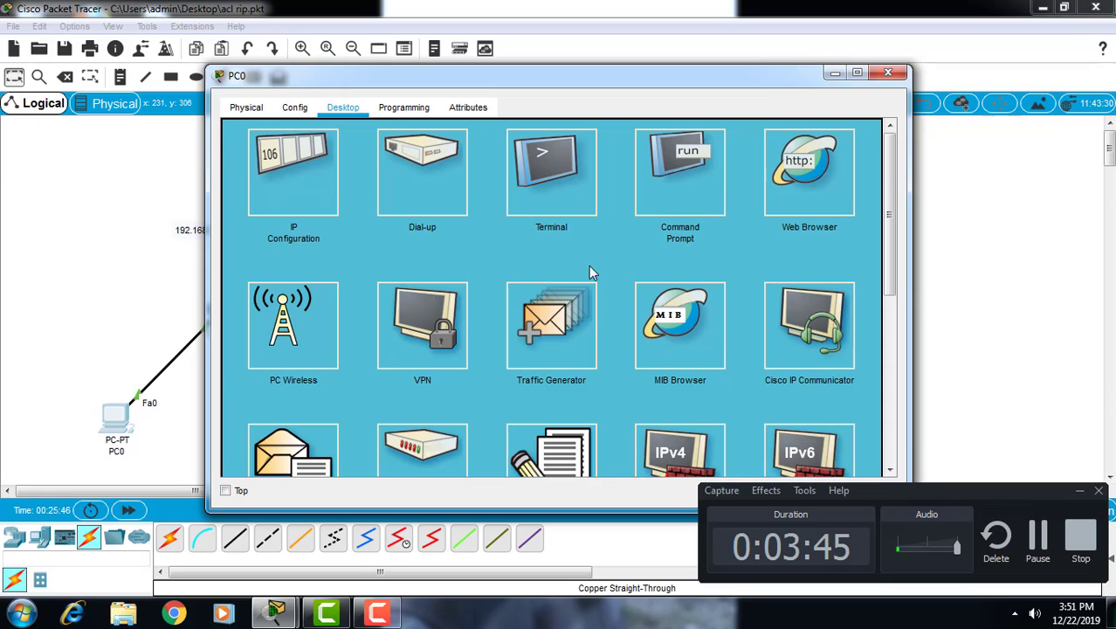
click(827, 190)
click(603, 159)
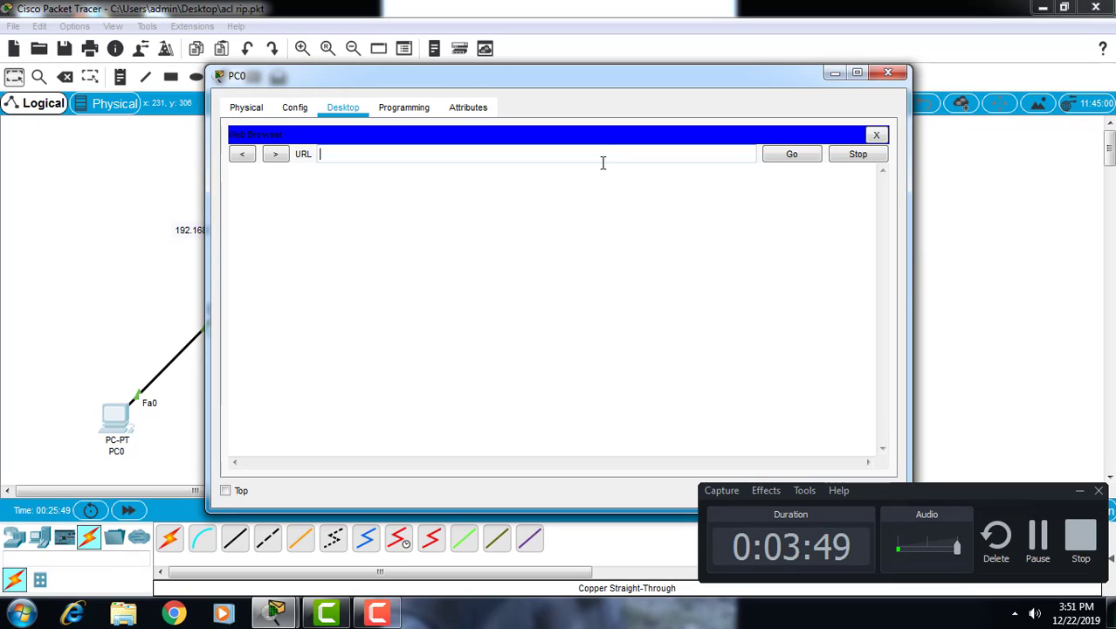
text(19)
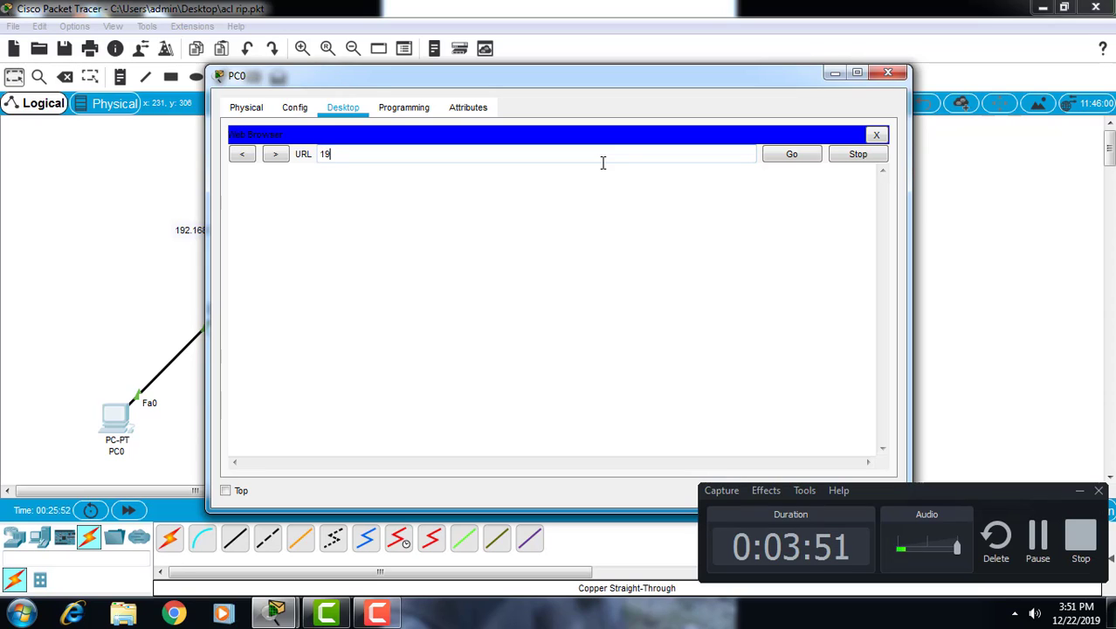
text(2.168.3.4)
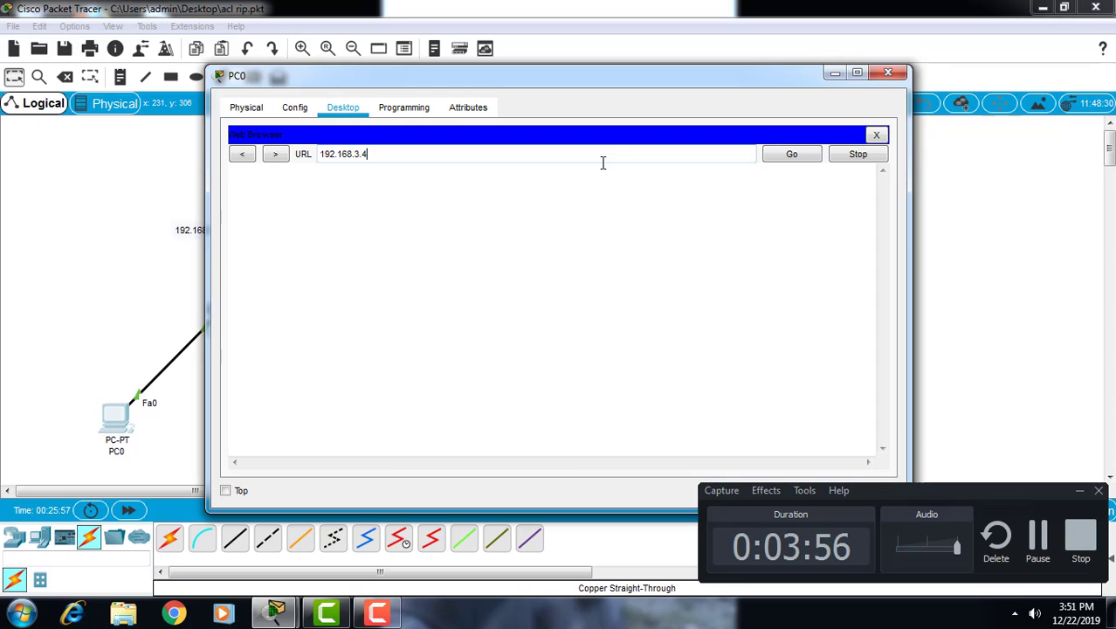
key(Return)
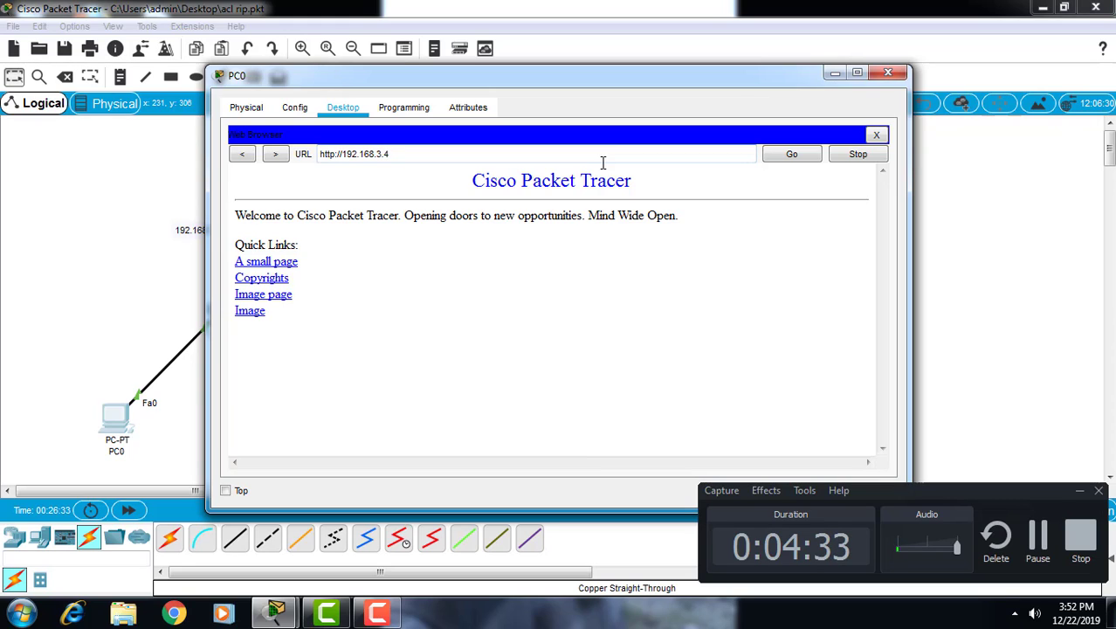
click(880, 137)
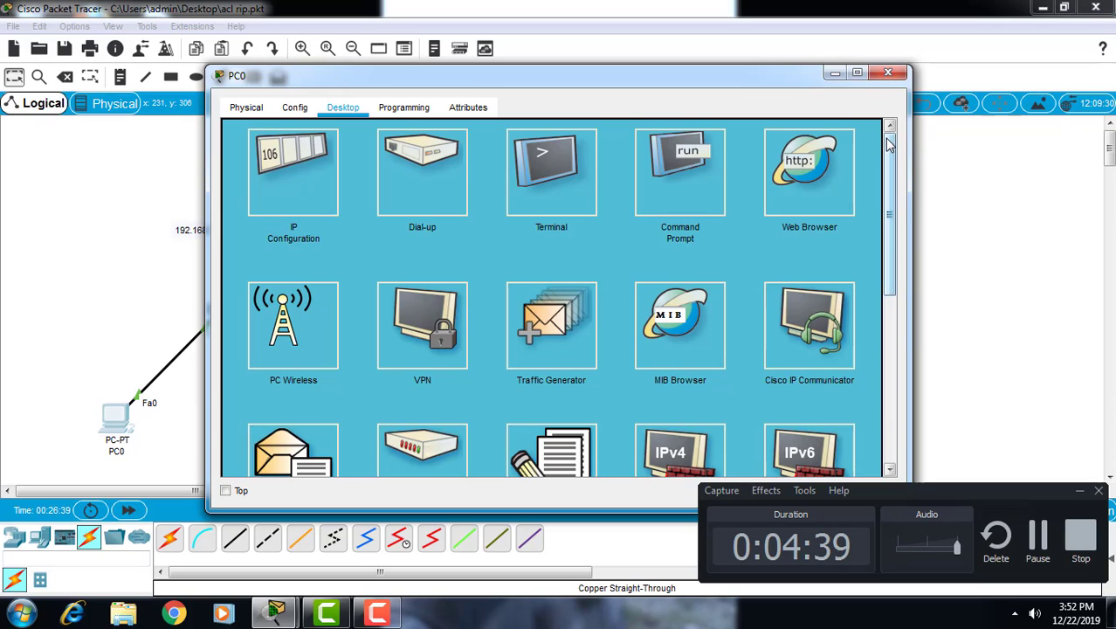
click(888, 73)
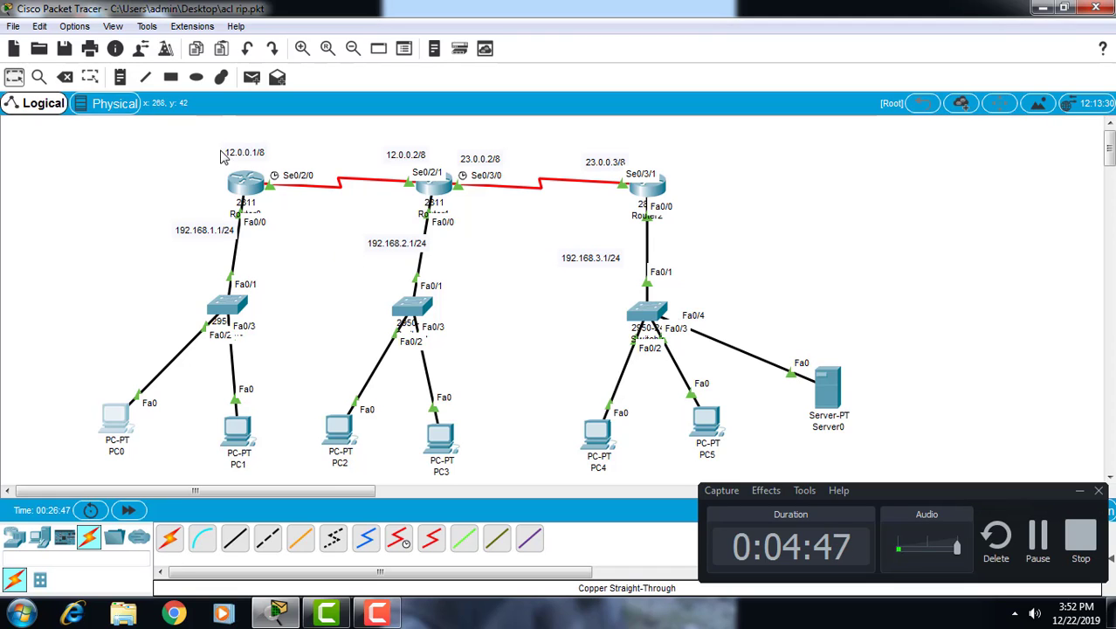
- Open Router0's command line interface and enter global configuration mode through privileged mode
mouse_move(240, 186)
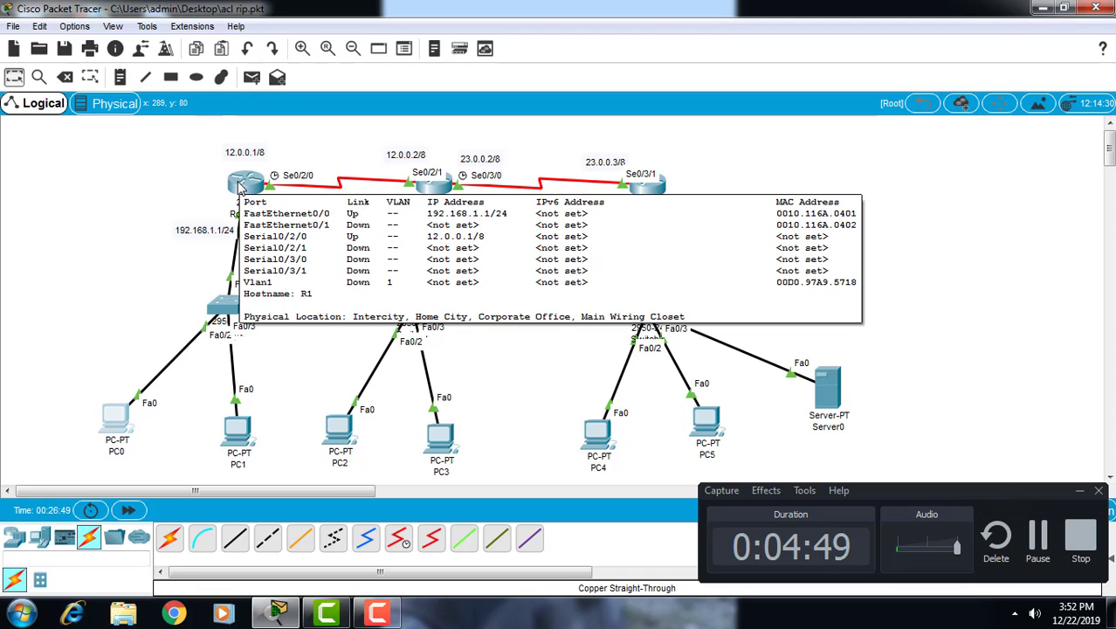
click(240, 187)
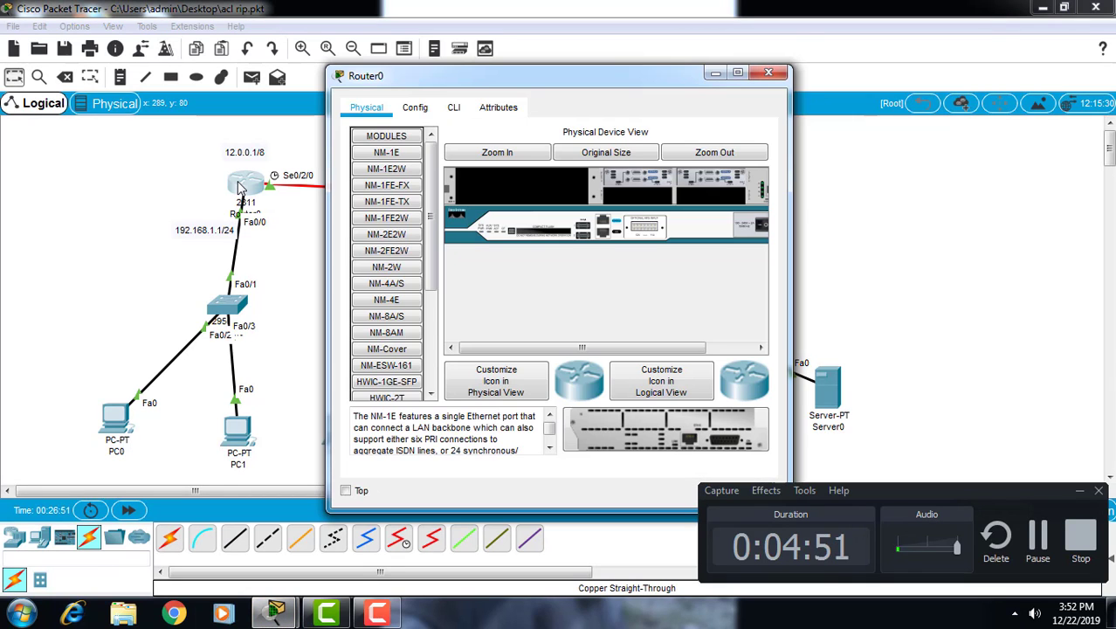
click(455, 110)
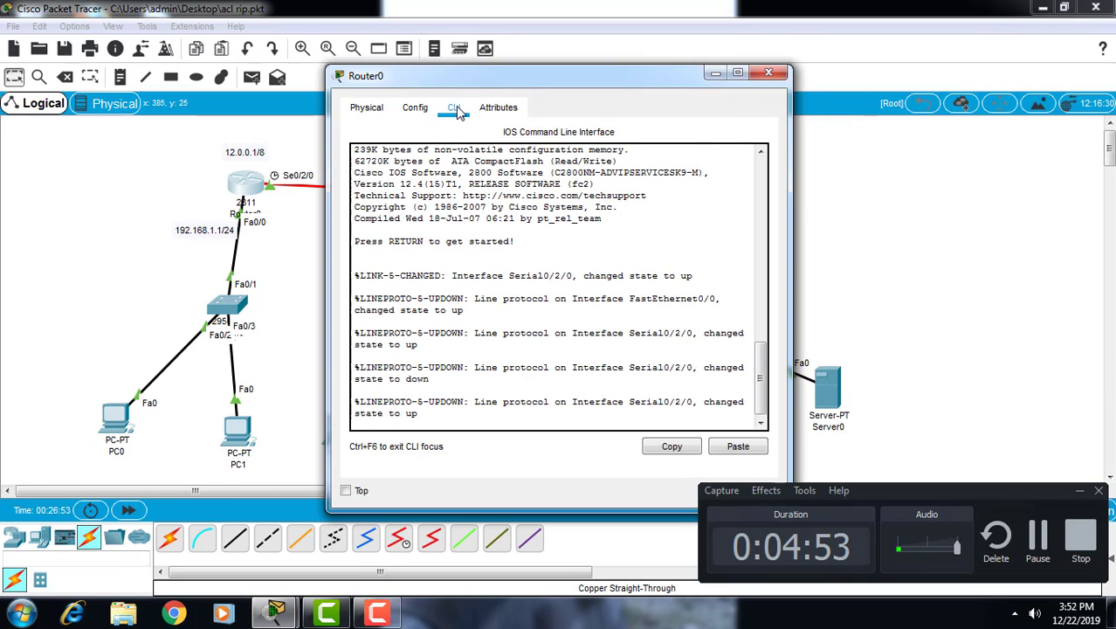
key(Return)
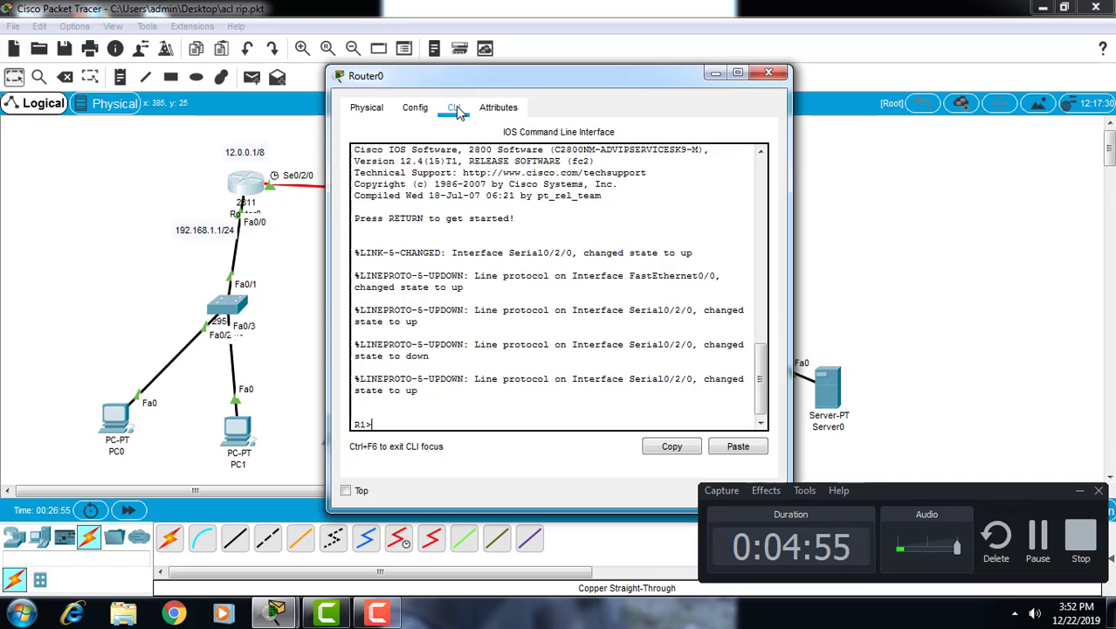
text(en)
key(Return)
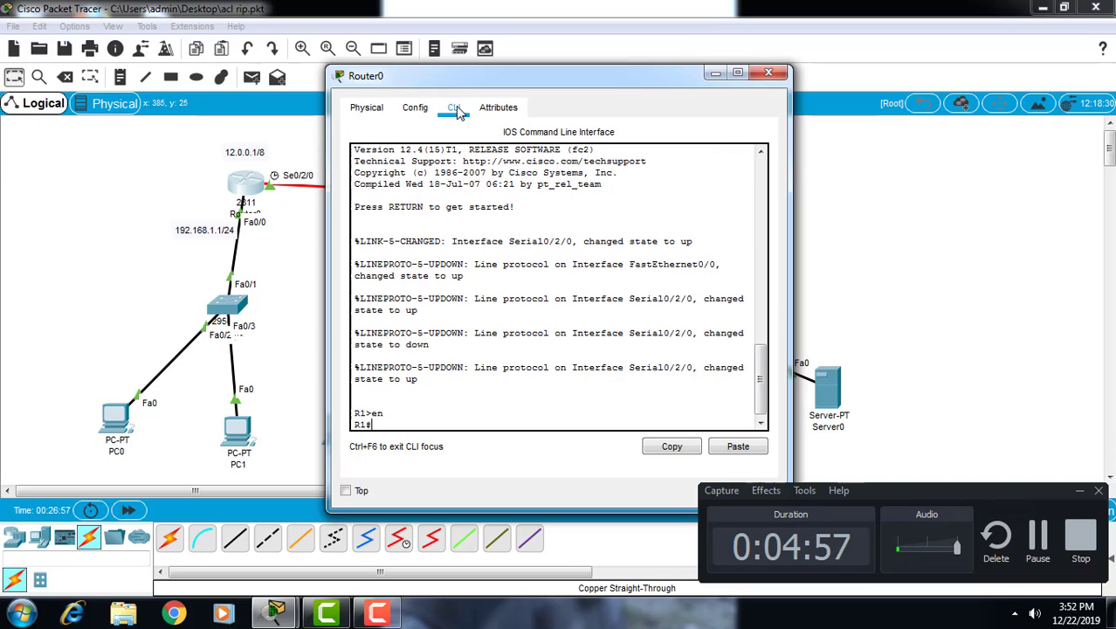
text(conf t)
key(Return)
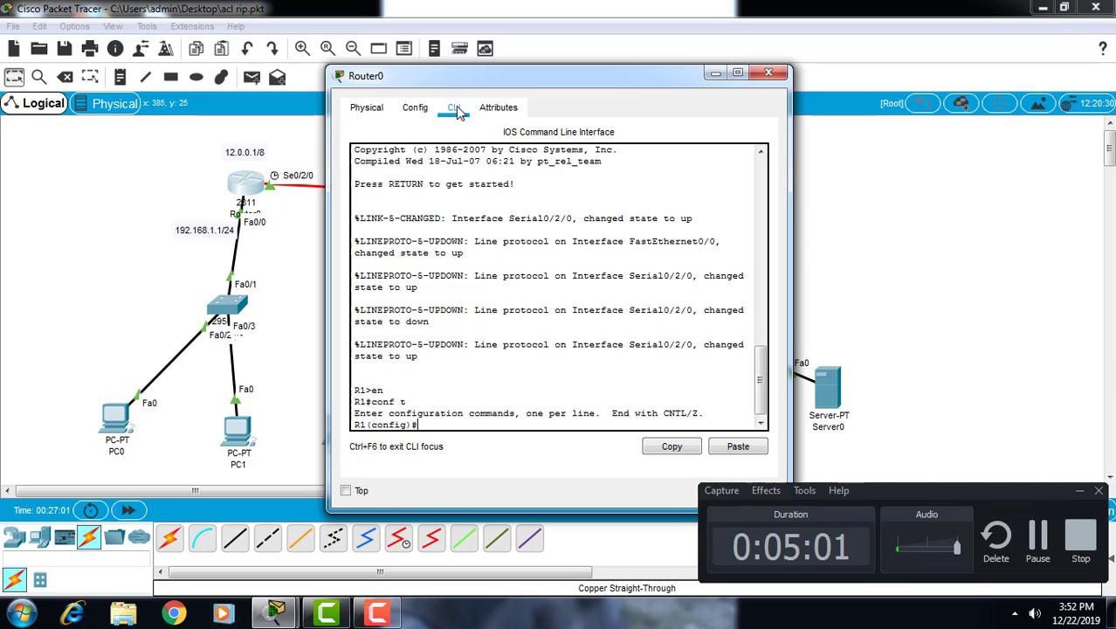
- Display Router0's existing access lists from configuration mode with do sh access-list
text(sh)
key(Tab)
key(BackSpace)
key(BackSpace)
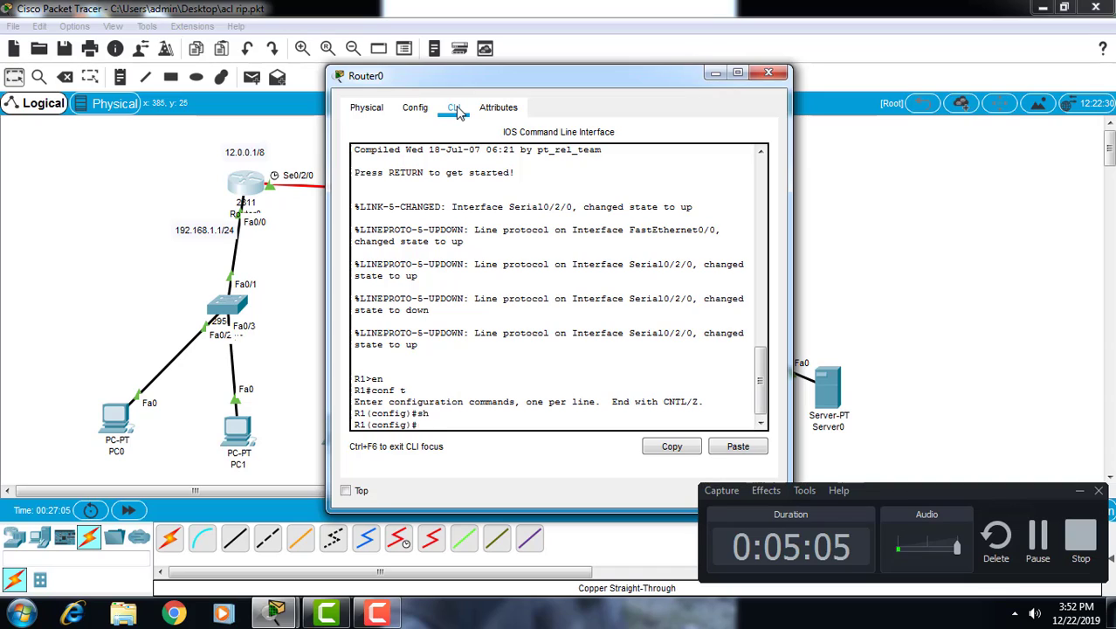
text(do sh a)
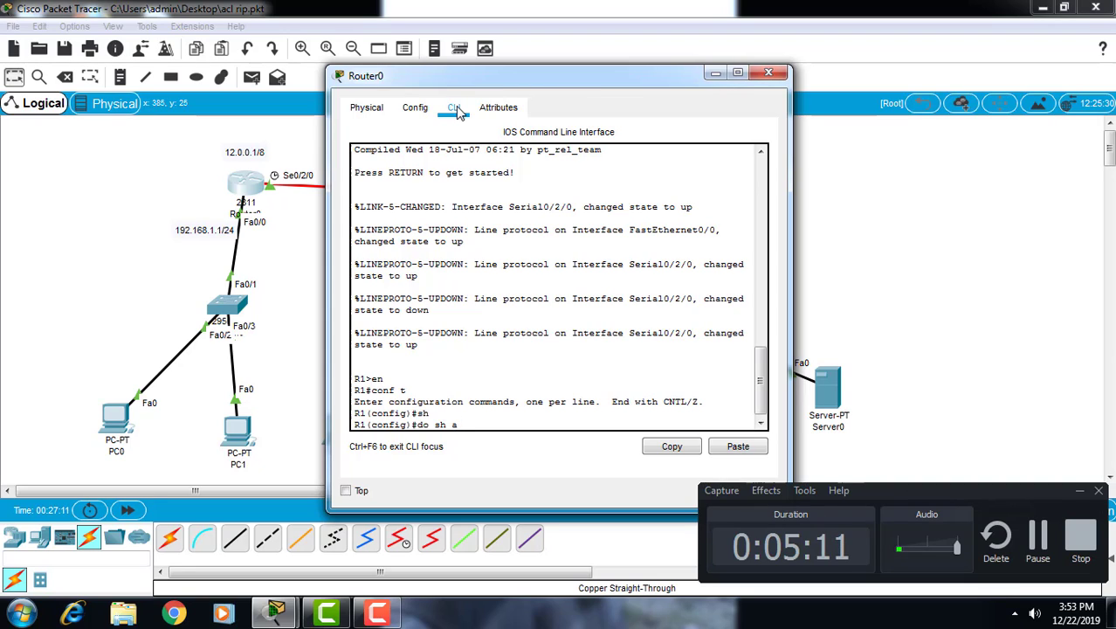
text(cc)
key(Tab)
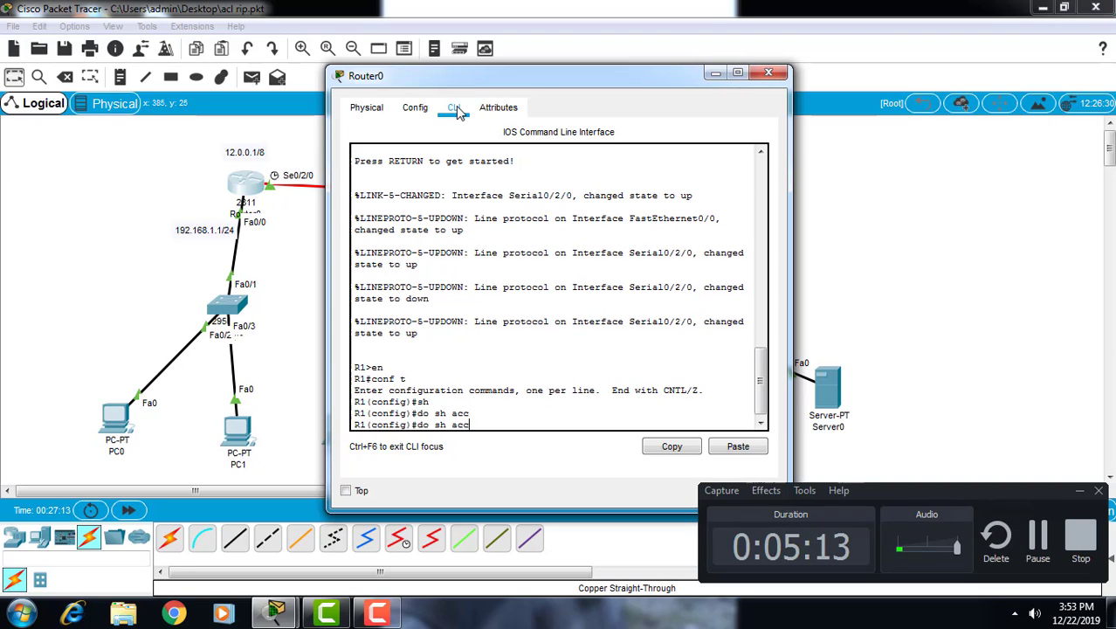
text(ess-list)
key(Return)
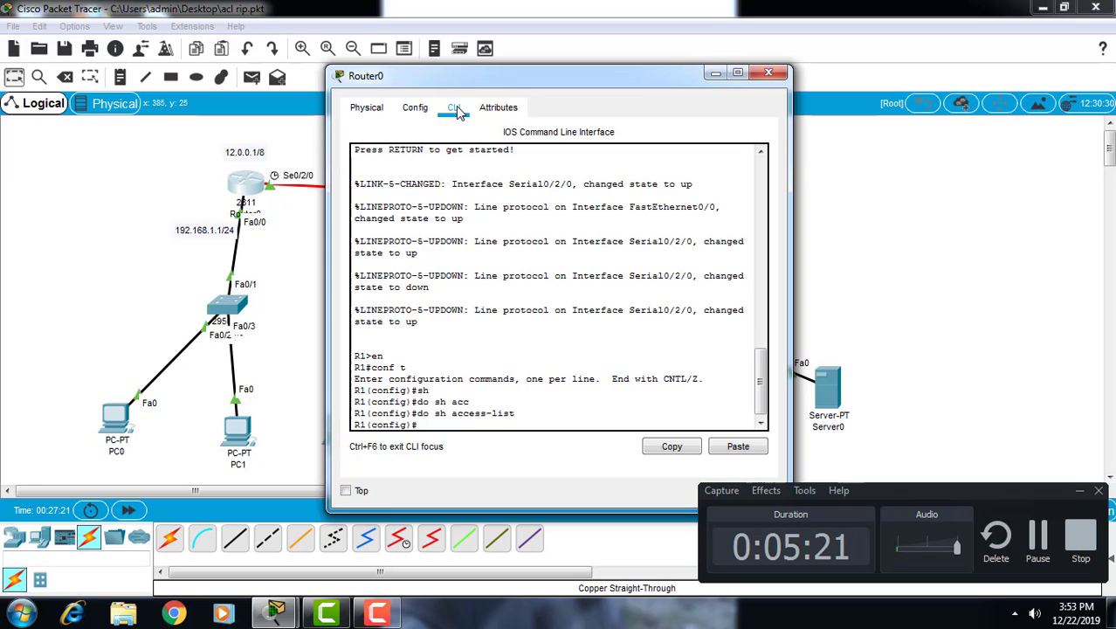
- Start an access-list command on Router0 with list number 100, consulting the inline help for number ranges and actions
text(acc)
key(Tab)
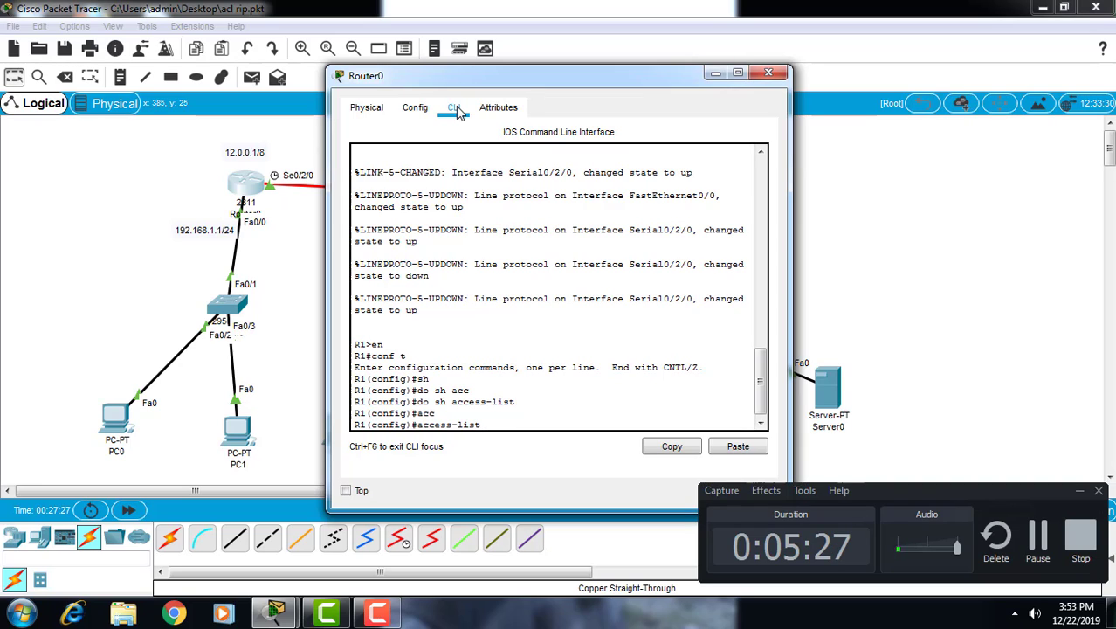
text(?)
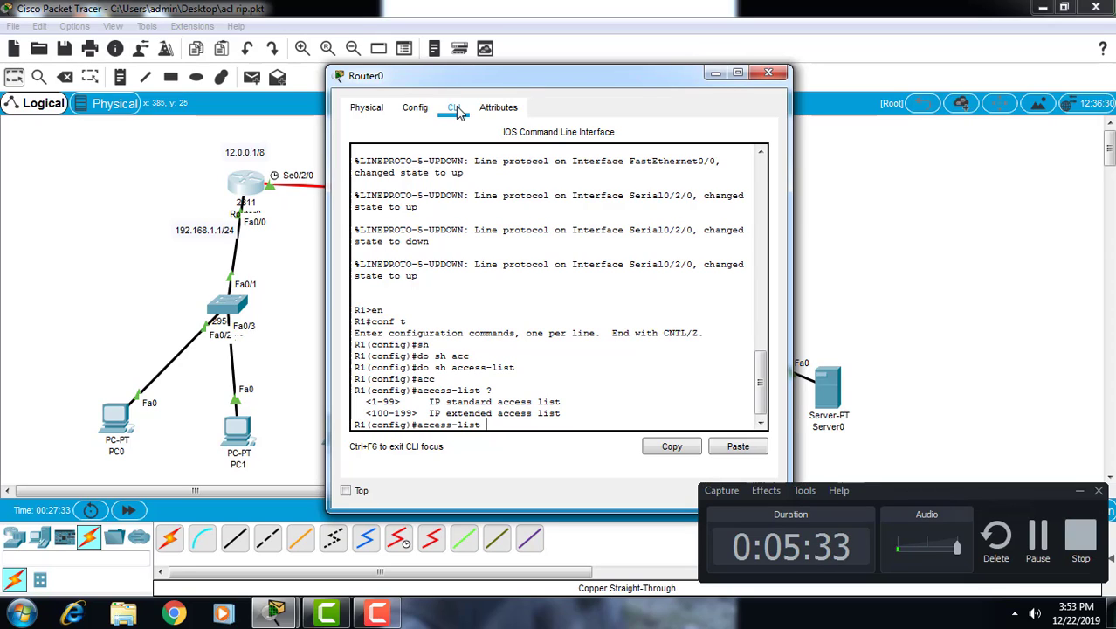
text(100 ?)
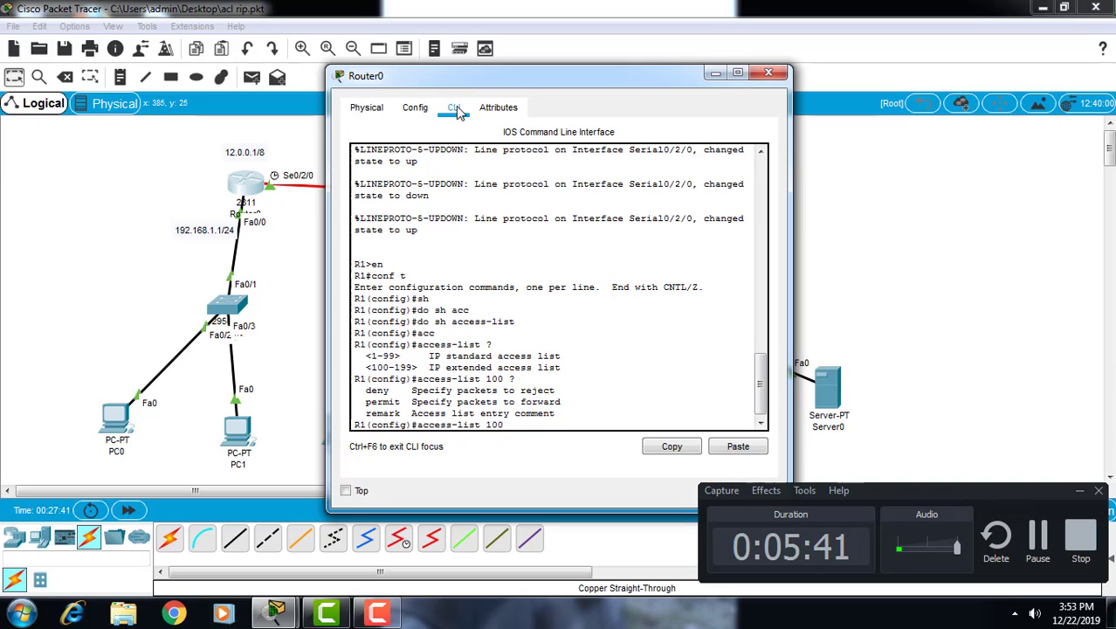
text(den)
key(Tab)
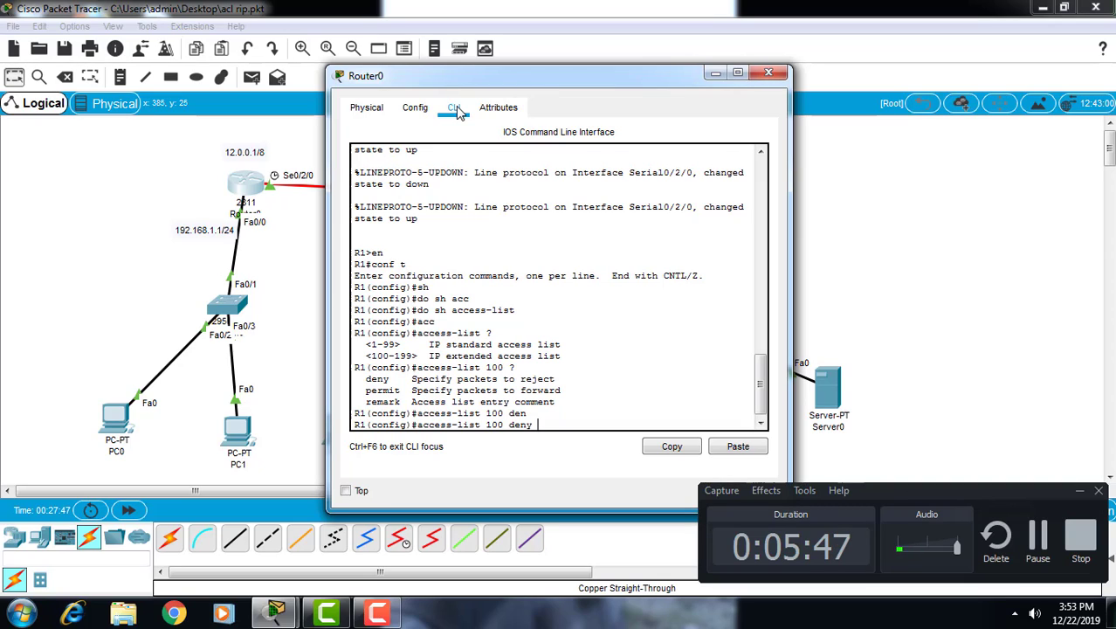
text(92.168)
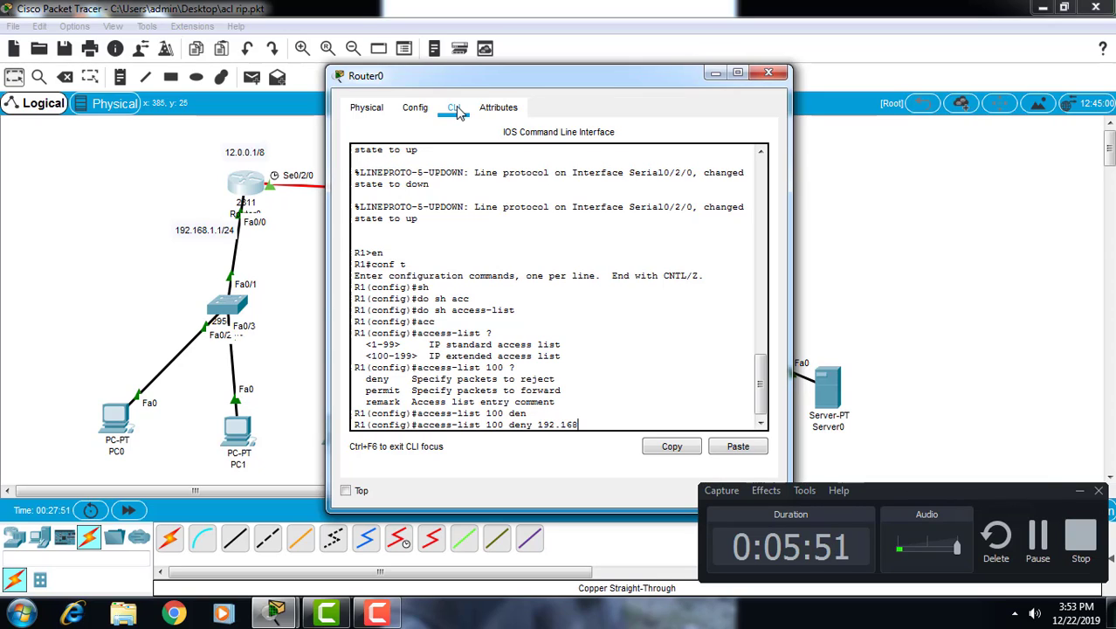
text(.1.0)
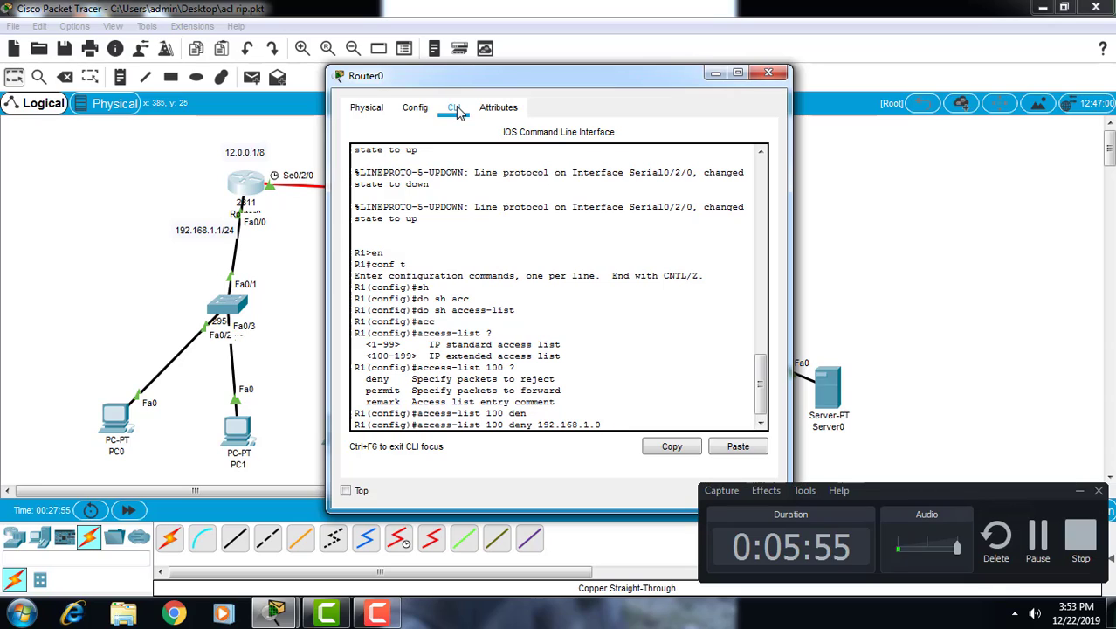
text( 0.0.0.255)
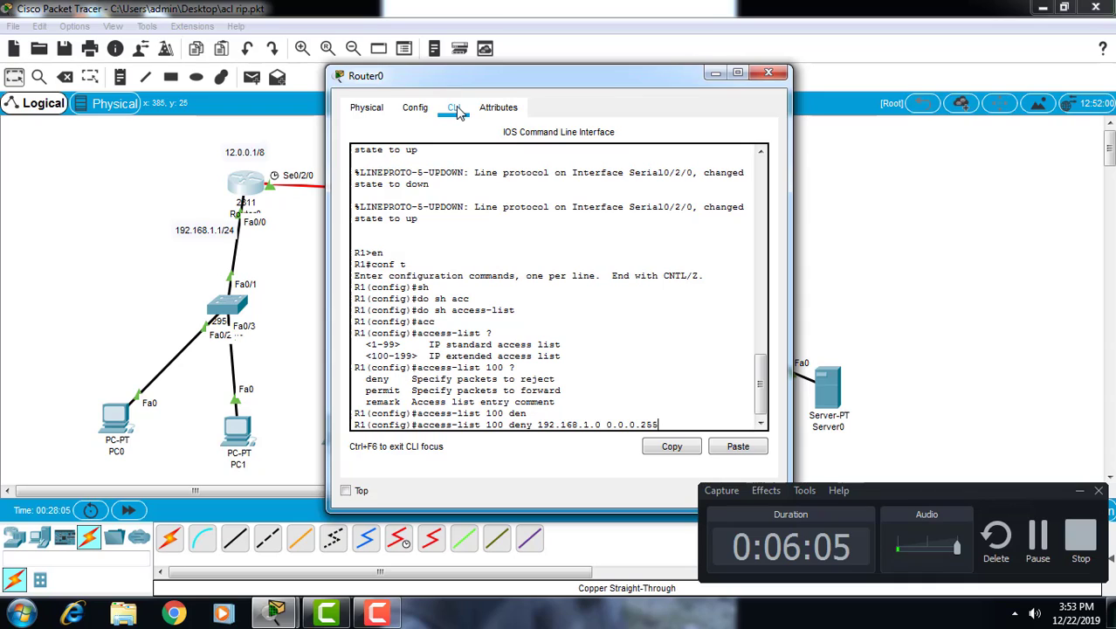
key(BackSpace)
key(BackSpace)
key(BackSpace)
key(BackSpace)
key(BackSpace)
key(BackSpace)
key(BackSpace)
key(BackSpace)
key(BackSpace)
key(BackSpace)
key(BackSpace)
key(BackSpace)
key(BackSpace)
key(BackSpace)
key(BackSpace)
key(BackSpace)
key(BackSpace)
key(BackSpace)
key(BackSpace)
key(BackSpace)
key(BackSpace)
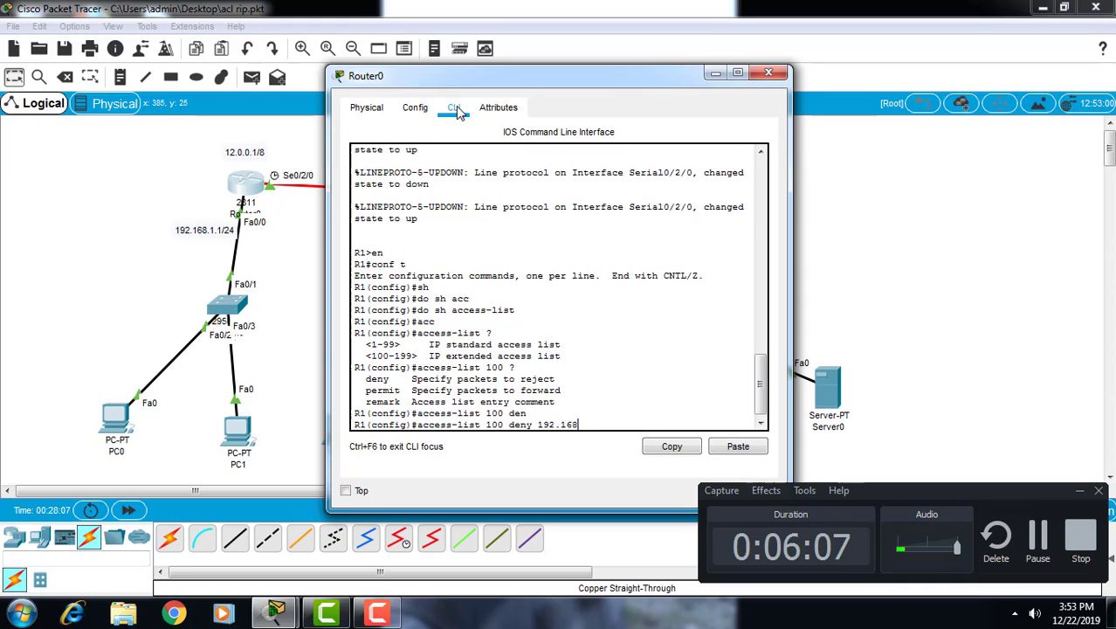
key(BackSpace)
key(BackSpace)
key(BackSpace)
key(BackSpace)
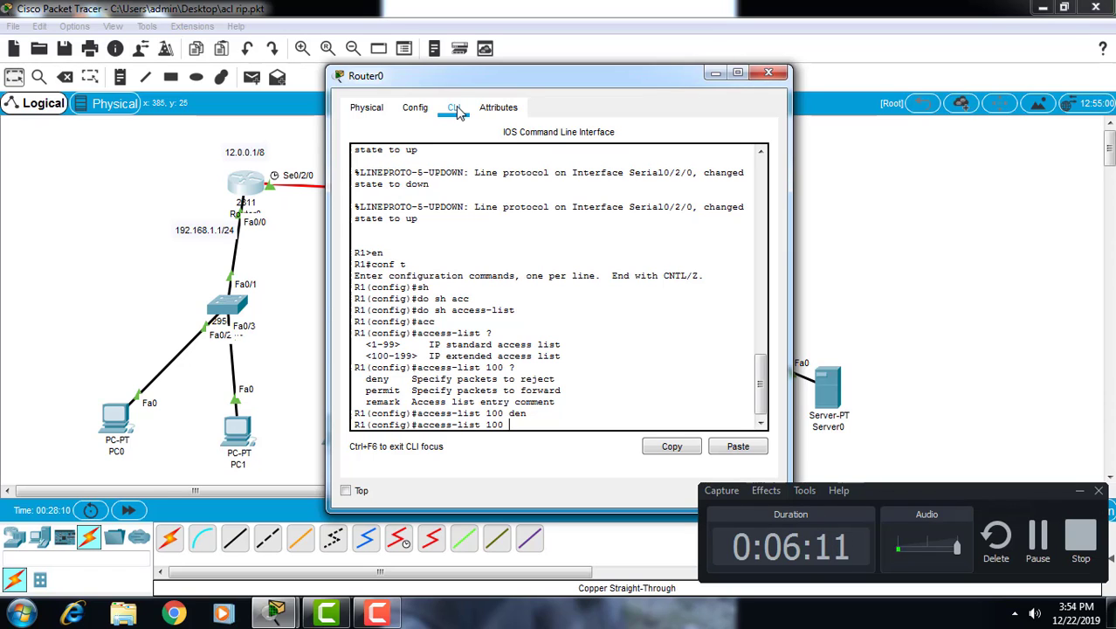
- Extend the access-list 100 command with deny and tcp, consulting the inline help for protocols and source options
text(de)
key(Tab)
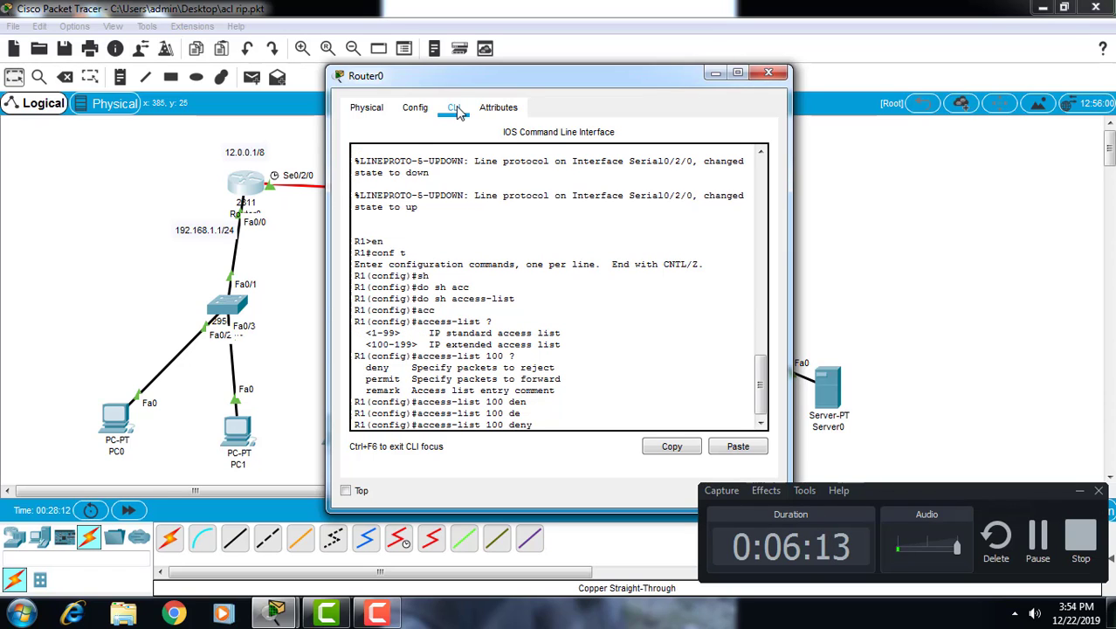
text(?)
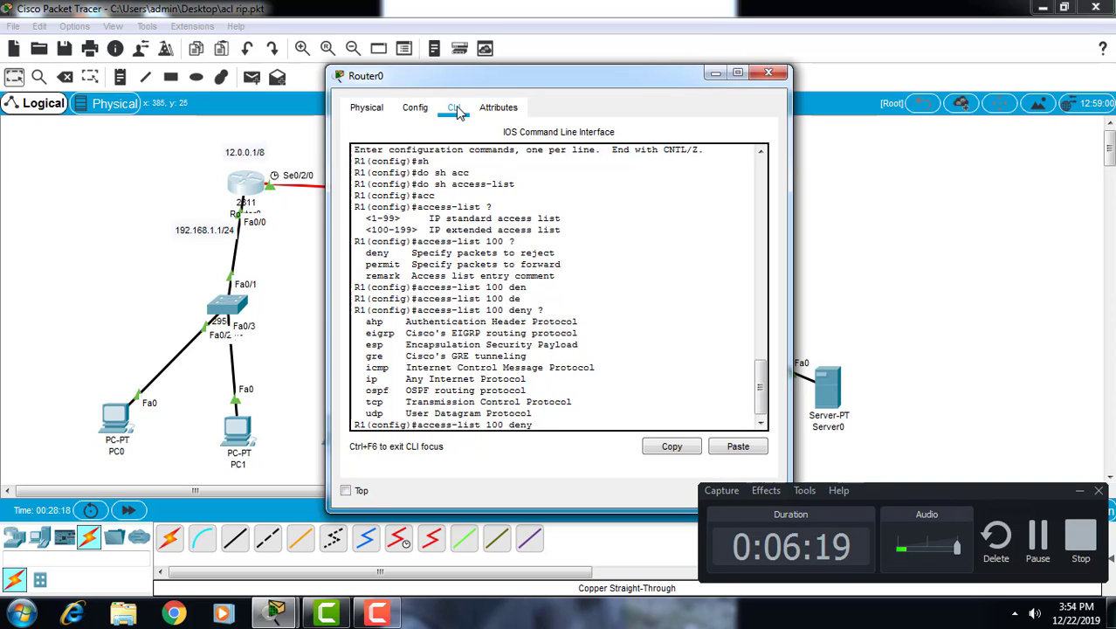
text(tc)
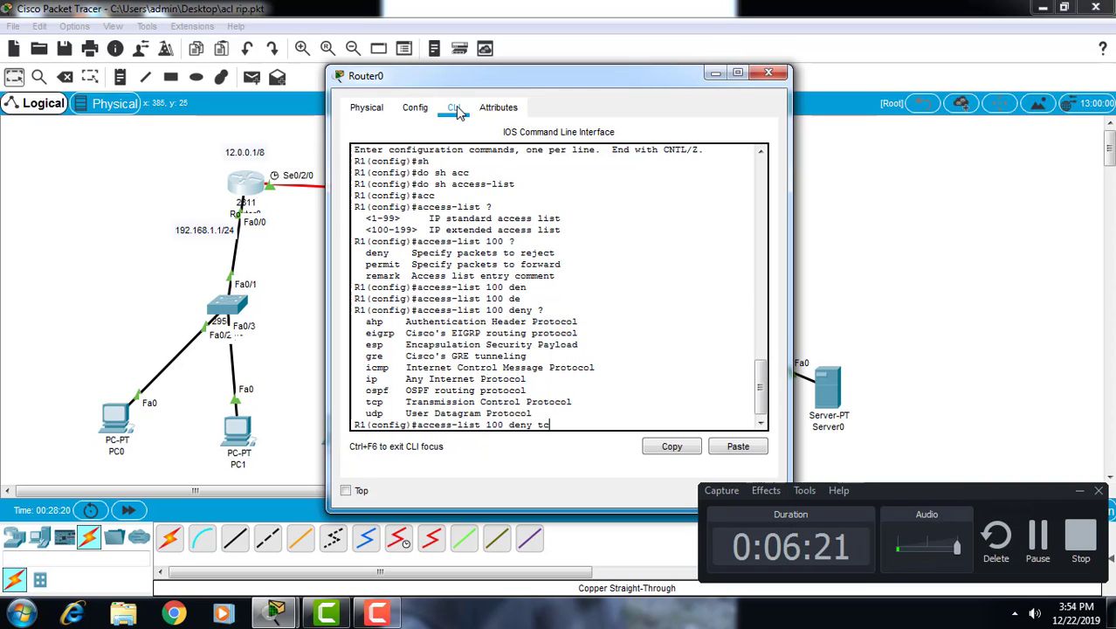
key(Tab)
text(?)
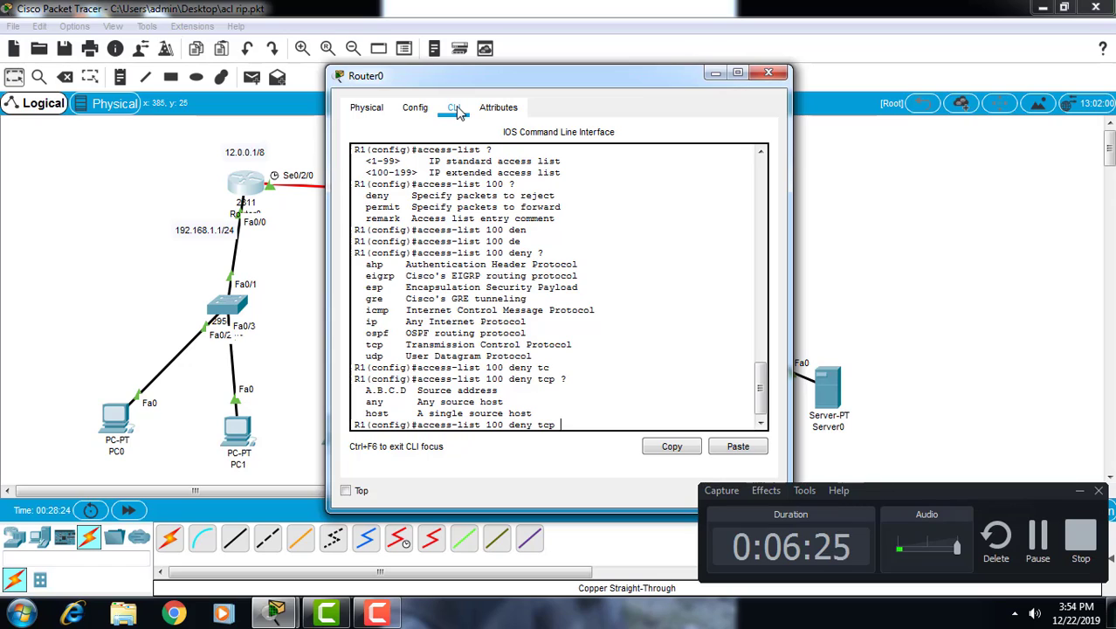
- Enter host 192.168.1.2 as the source of the TCP deny rule
text(ho)
key(Tab)
text(1)
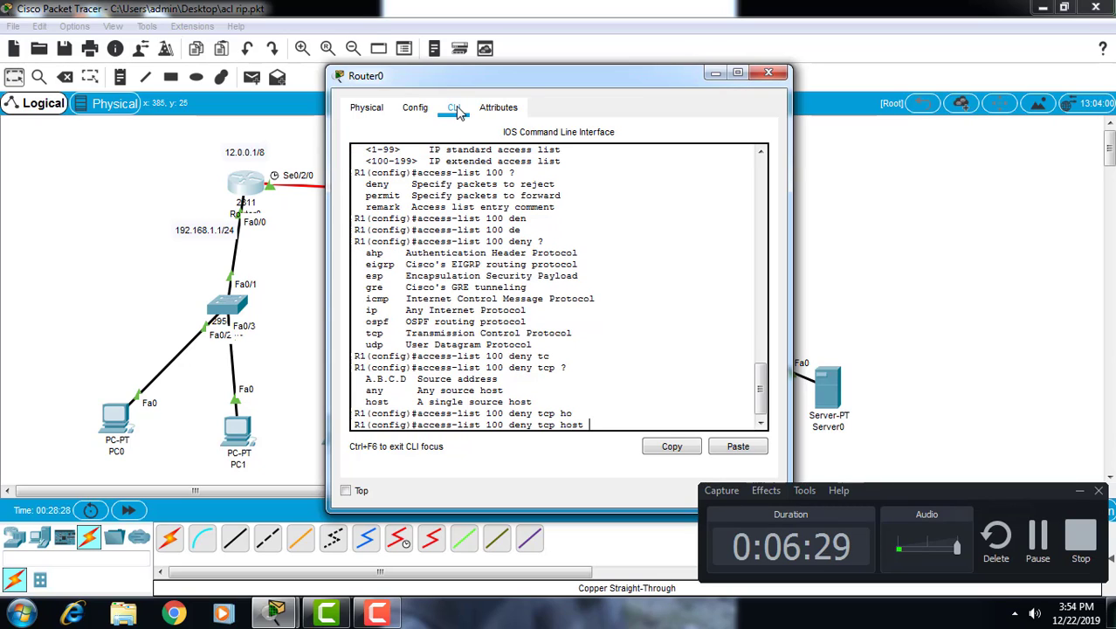
text(9.1)
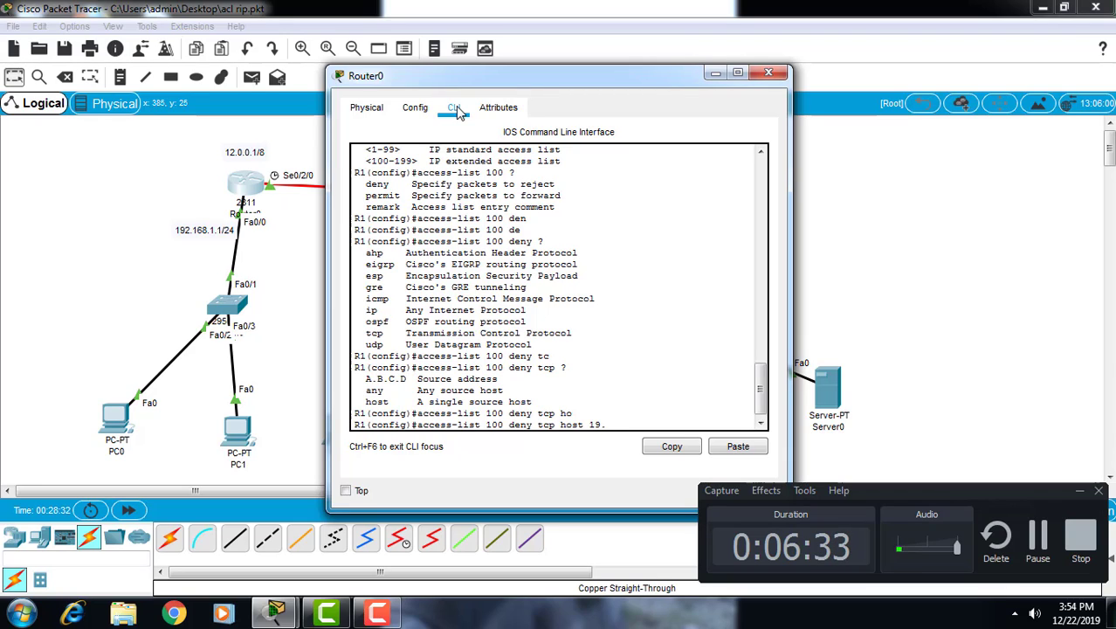
key(BackSpace)
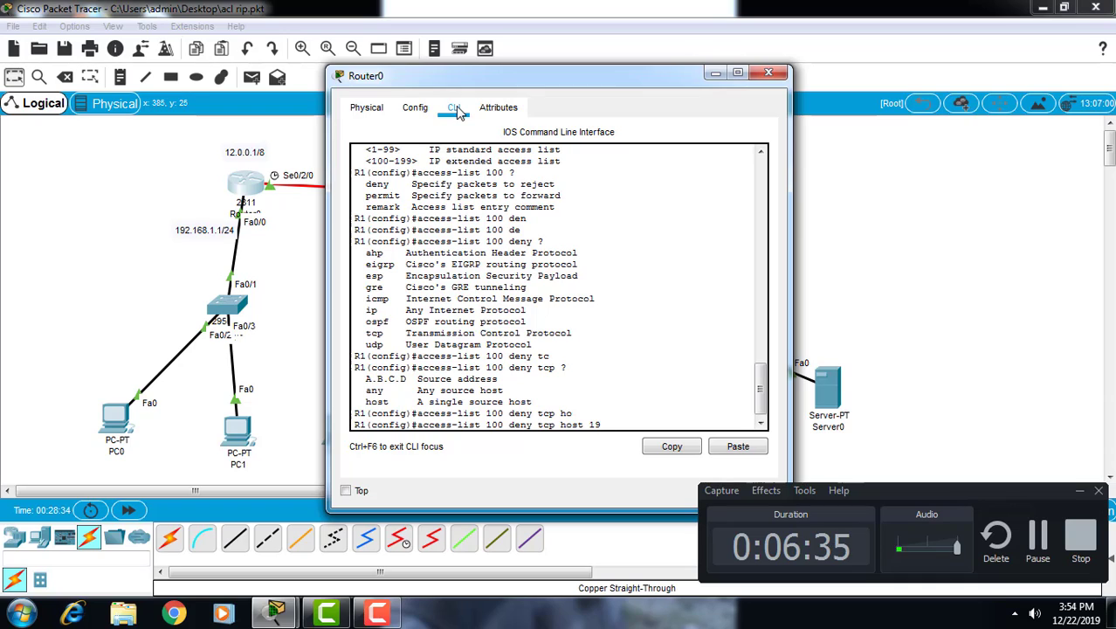
text(2.168.1.2)
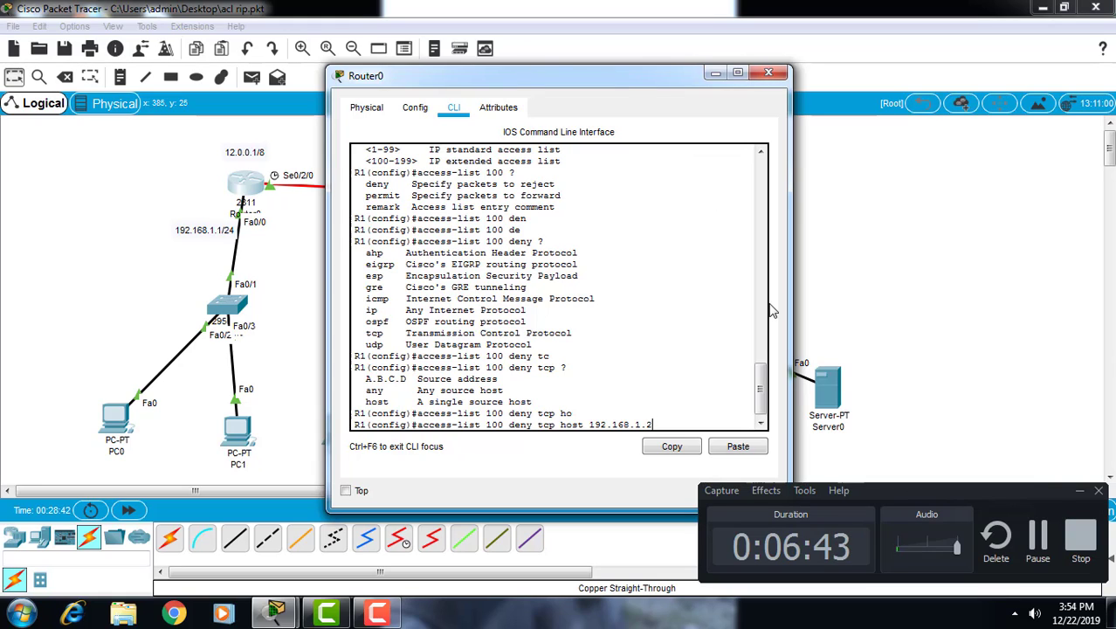
- Enter host 192.168.3.4 as the destination of the TCP deny rule
click(1080, 491)
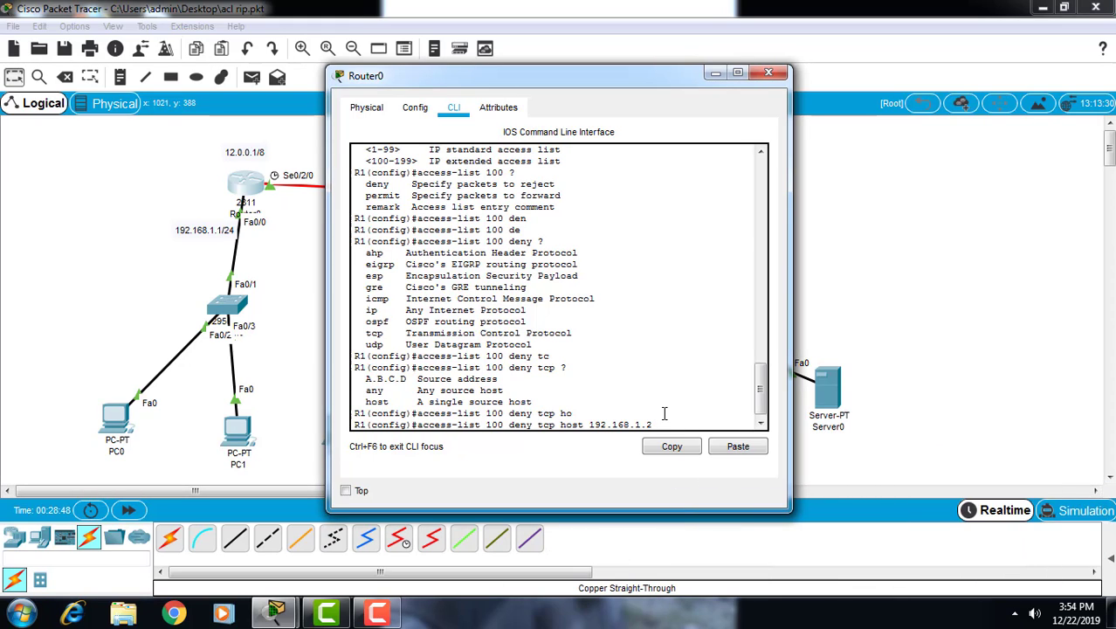
text(hos)
key(Tab)
key(Tab)
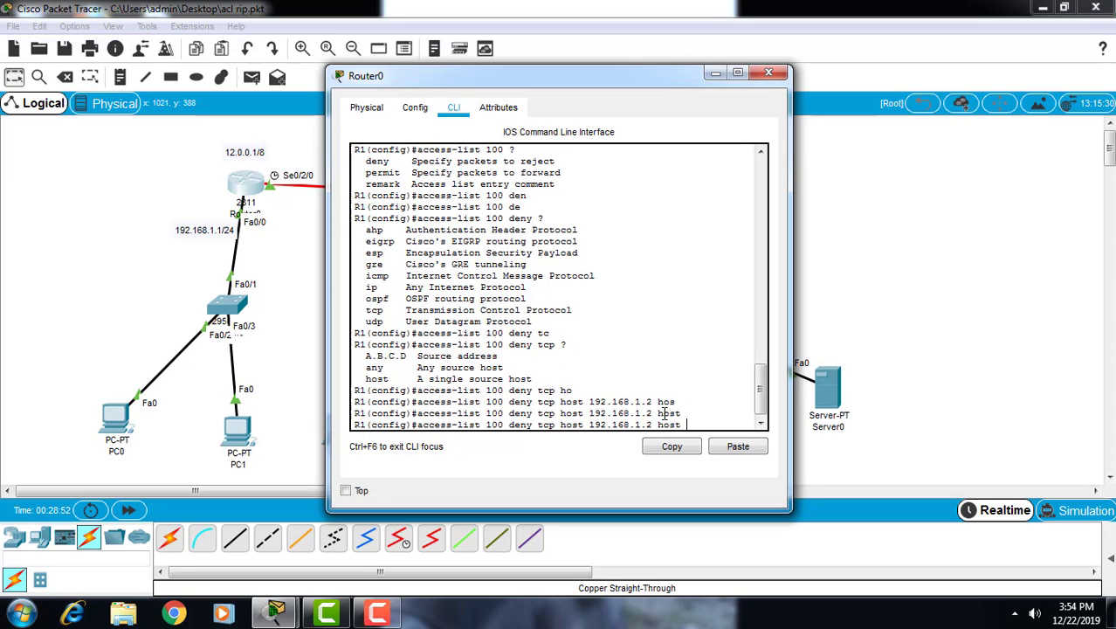
text(192.168.3.4)
- Maximize Router0's window and complete the deny rule with eq 80, consulting the inline help for match operators and ports
click(741, 73)
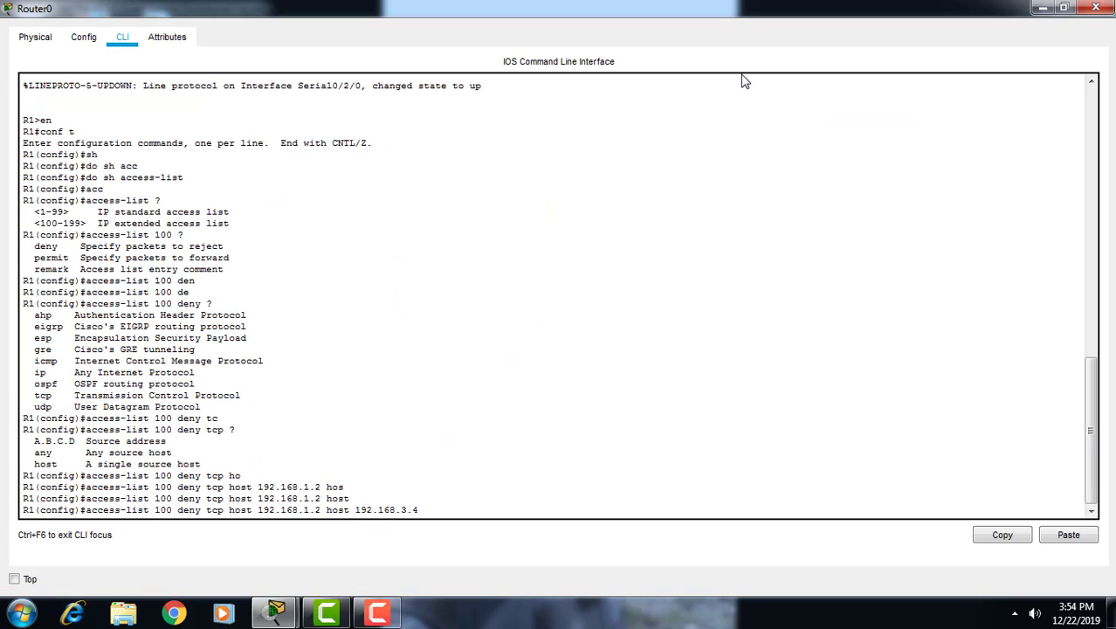
text(?)
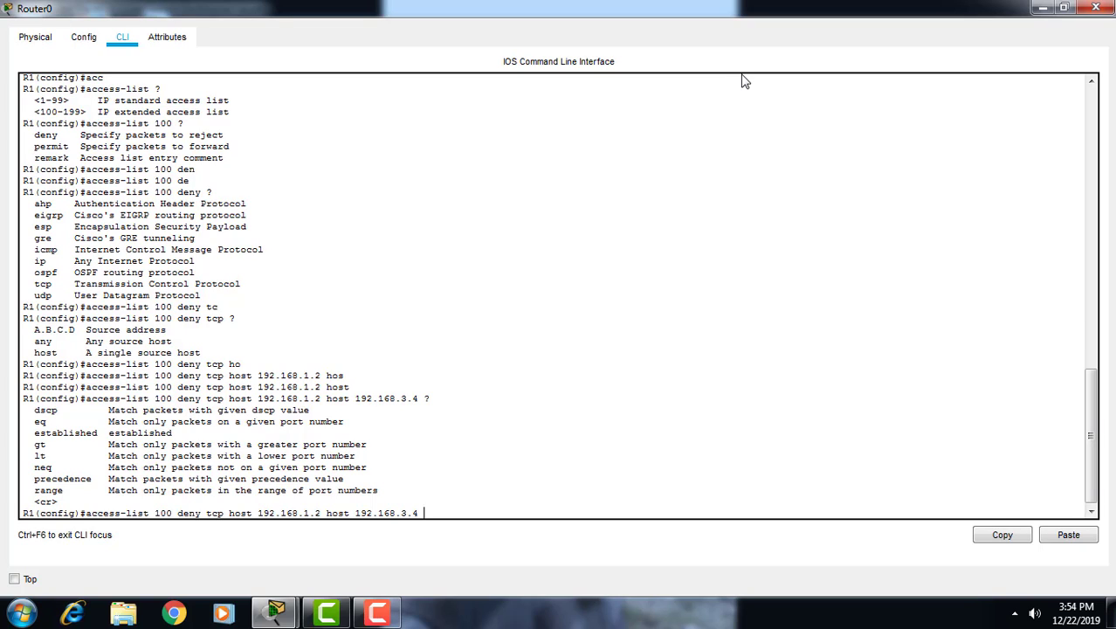
text(eq??)
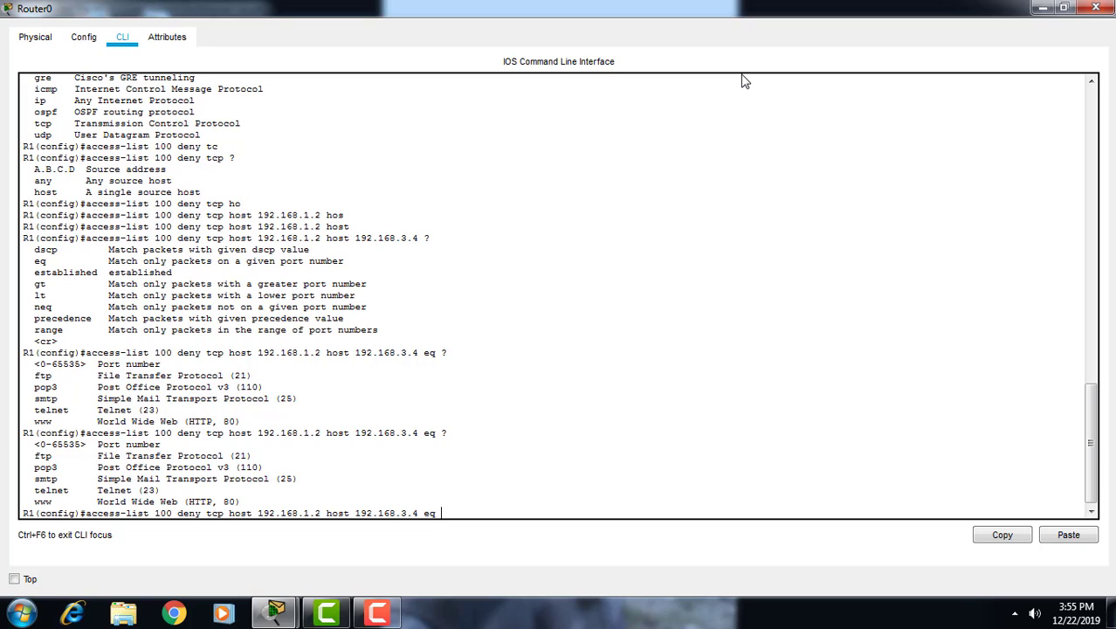
text(80)
key(Return)
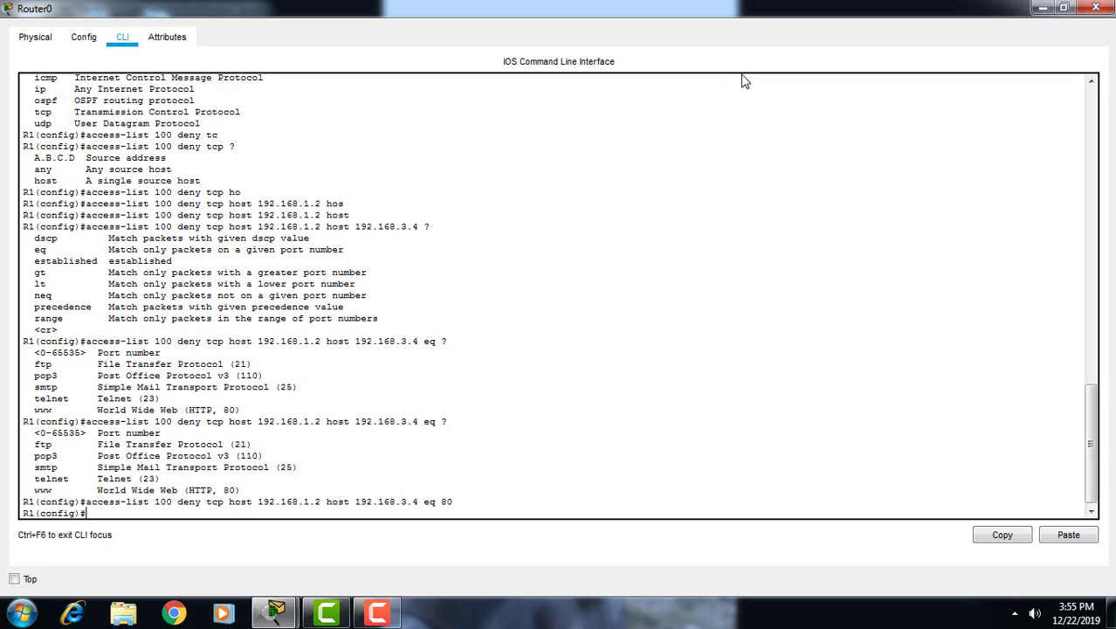
- Start another access-list command on Router0 with list number 100
text(acc)
key(Tab)
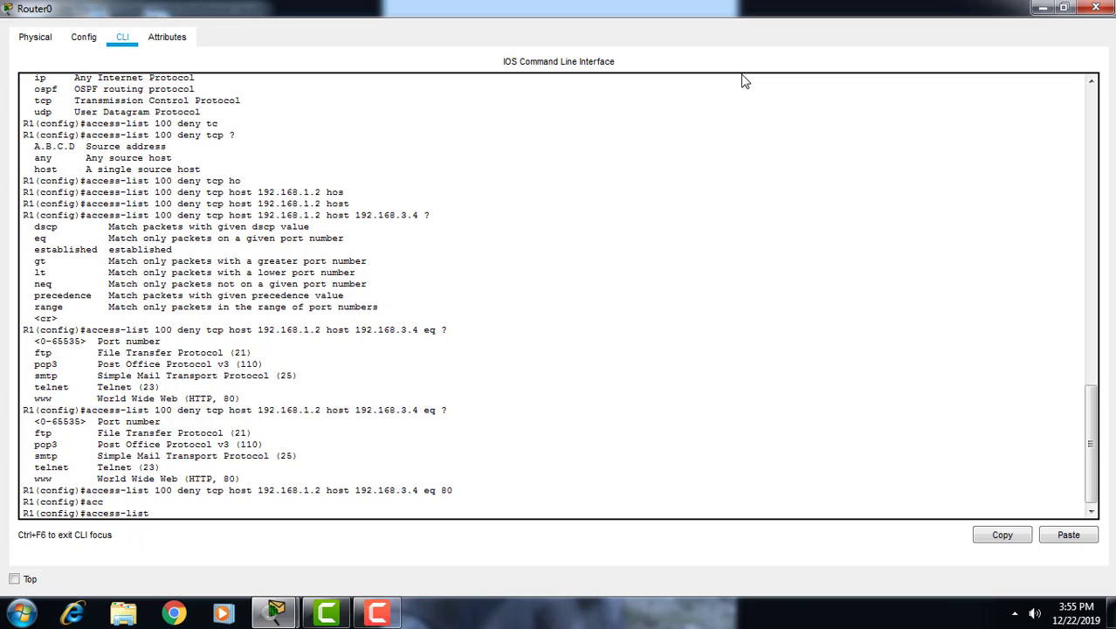
text(1)
key(Tab)
text(00)
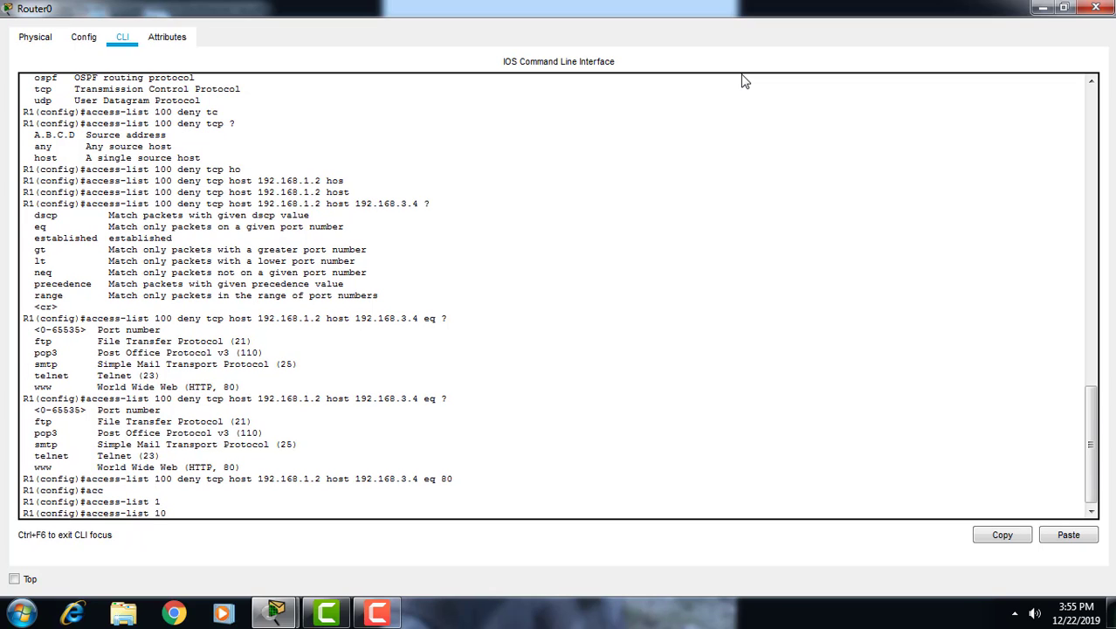
key(Tab)
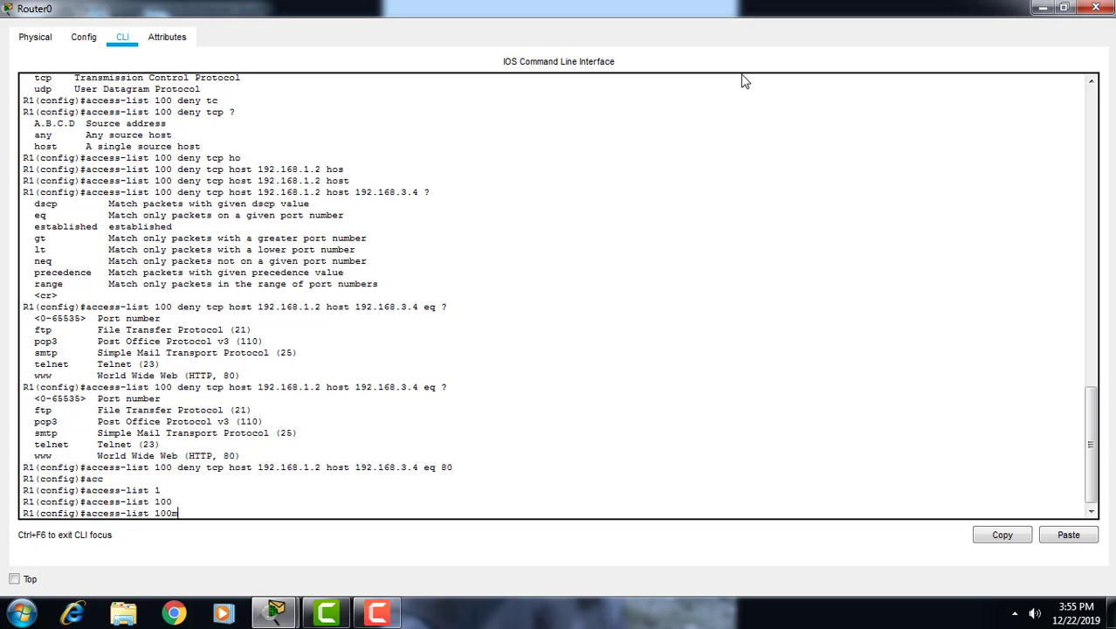
text(i)
key(Tab)
text(p)
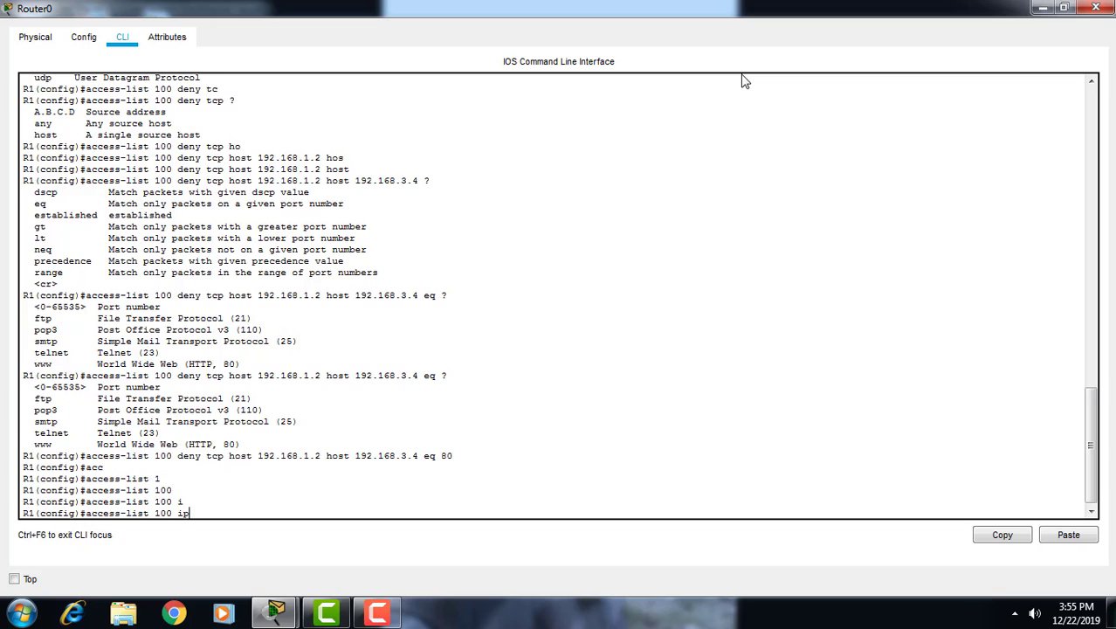
key(Tab)
text(d)
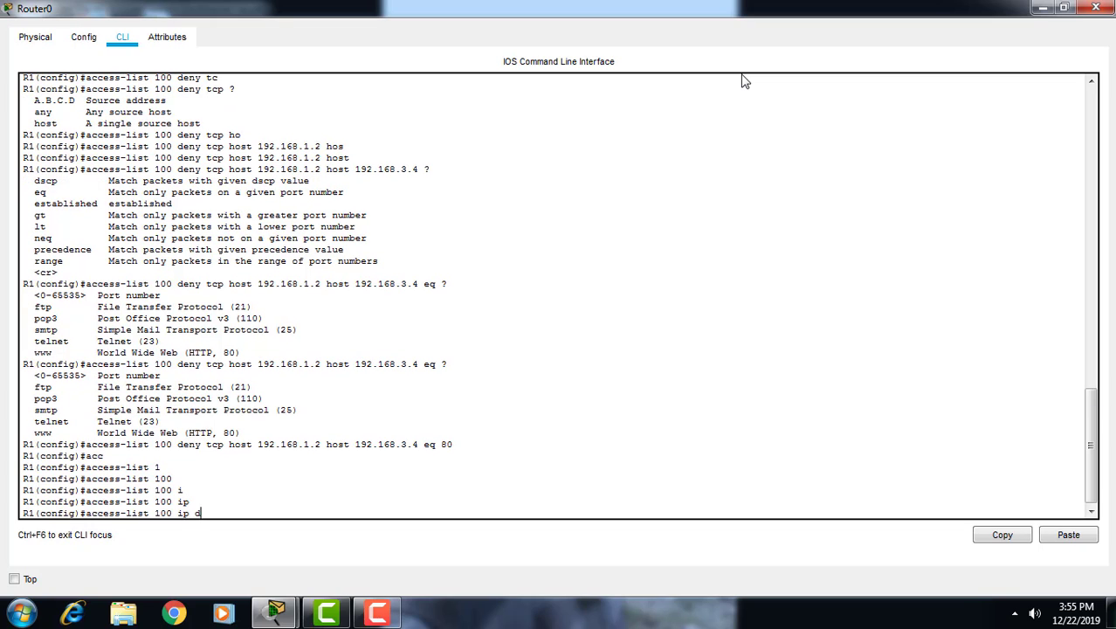
text(=)
key(BackSpace)
key(BackSpace)
text(p)
key(Tab)
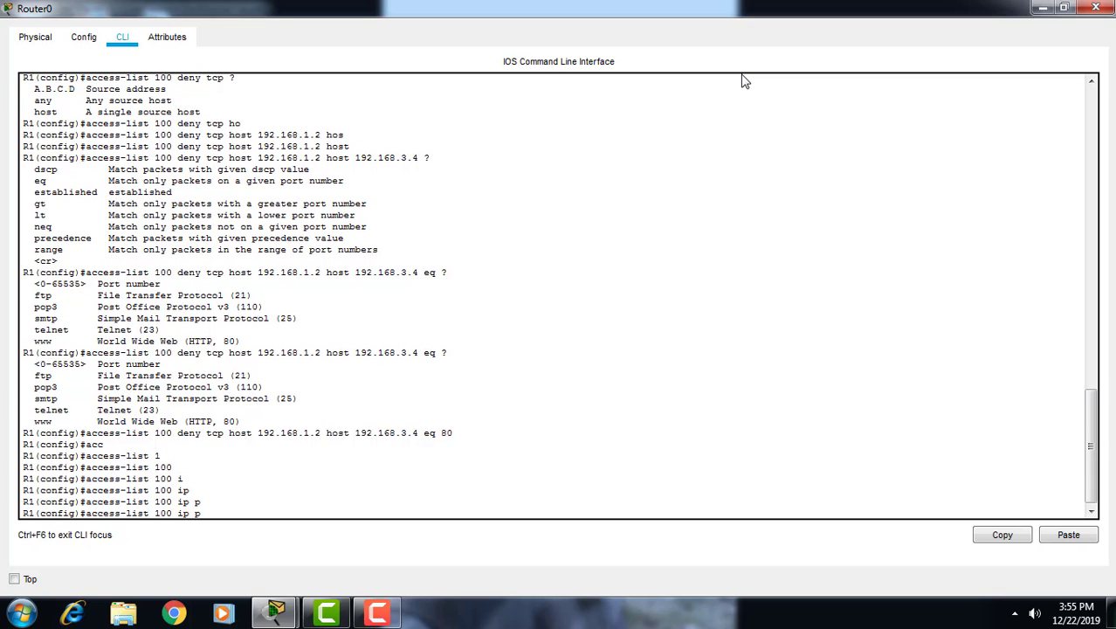
key(BackSpace)
key(BackSpace)
key(BackSpace)
key(BackSpace)
- Extend the access-list 100 command with permit ip, consulting the inline help for actions, protocols and source options
text(?)
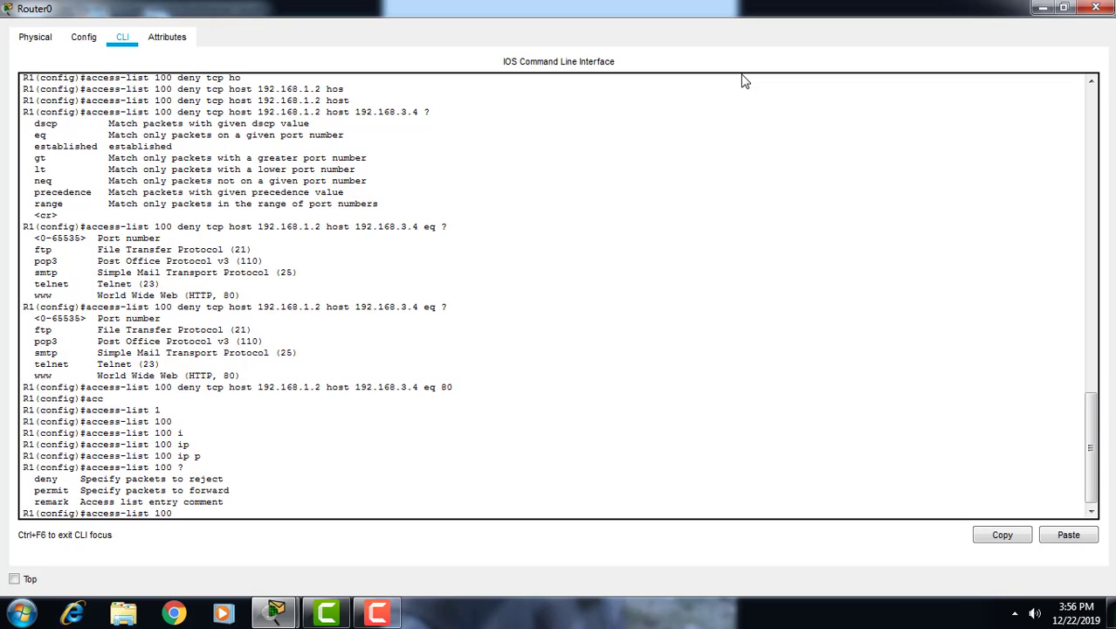
text( pe)
key(Tab)
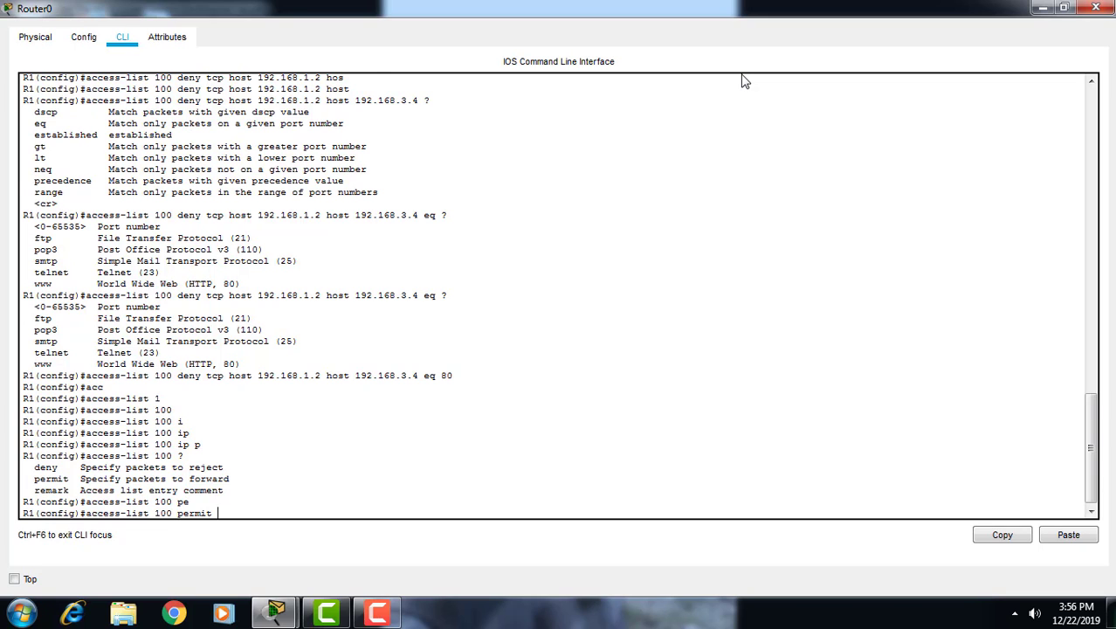
text(?)
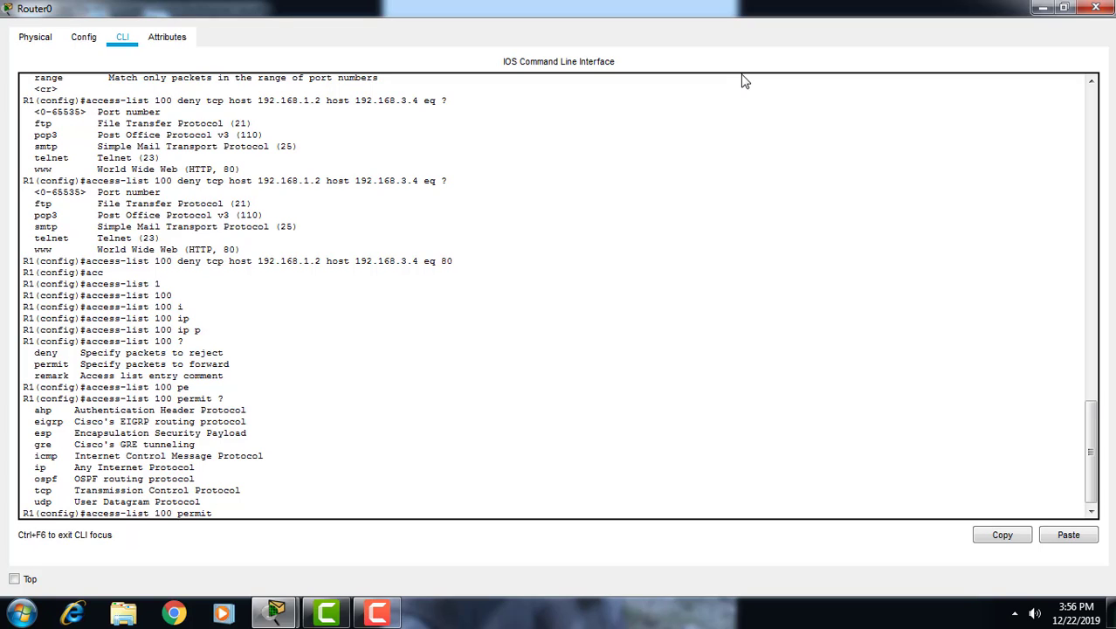
text(ip)
text(a)
key(BackSpace)
text(?)
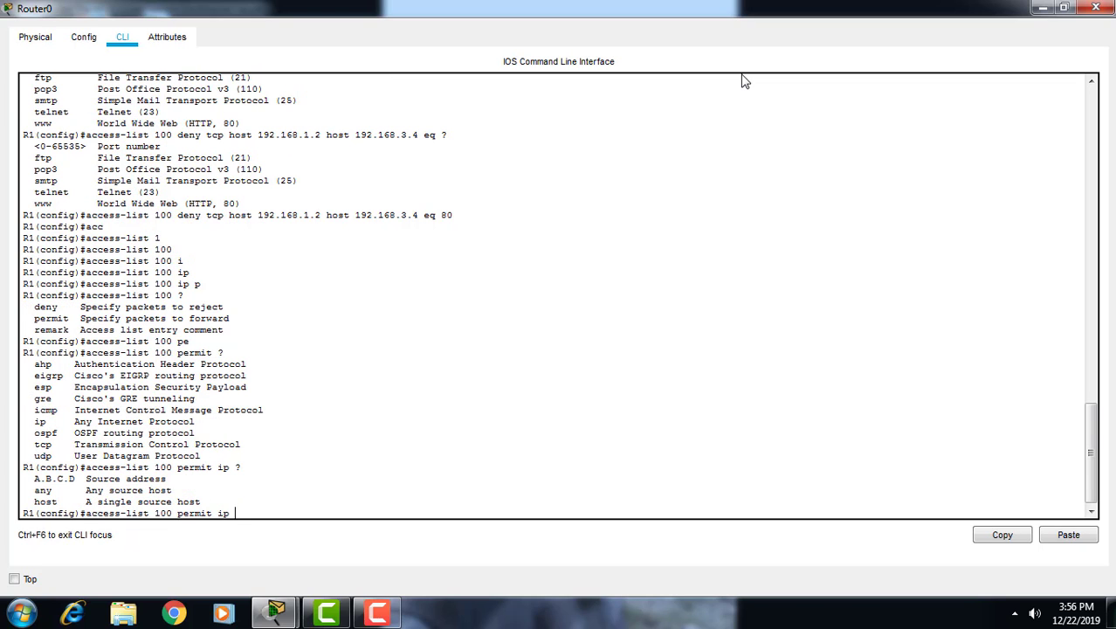
- Complete the permit ip rule with any source and any destination, dismissing the Windows color scheme dialog without changing the scheme
text(a)
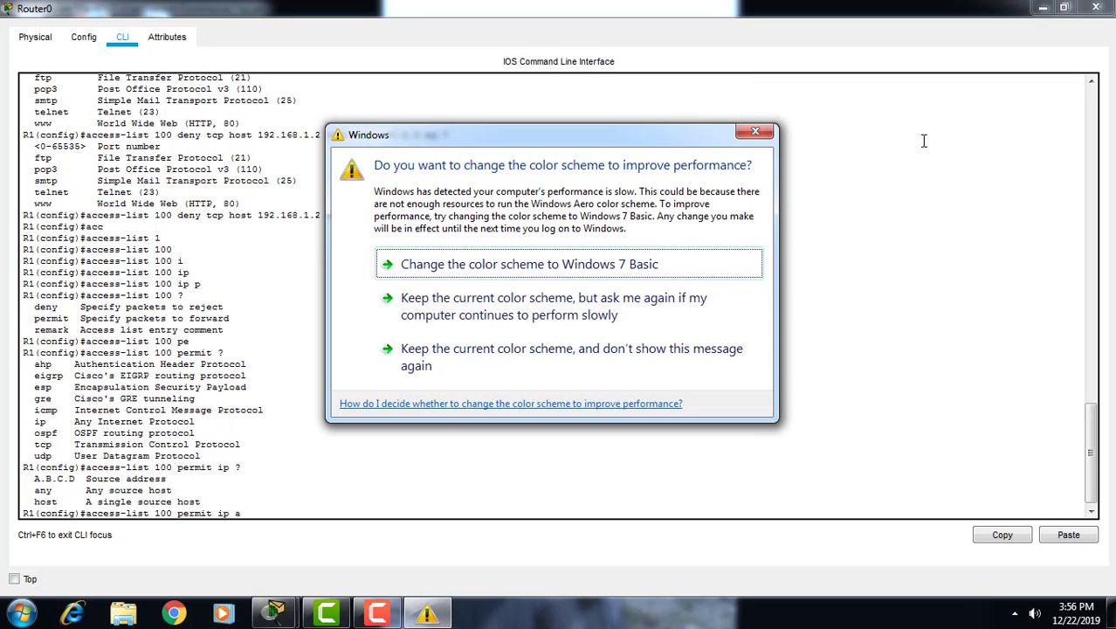
drag(771, 142, 775, 124)
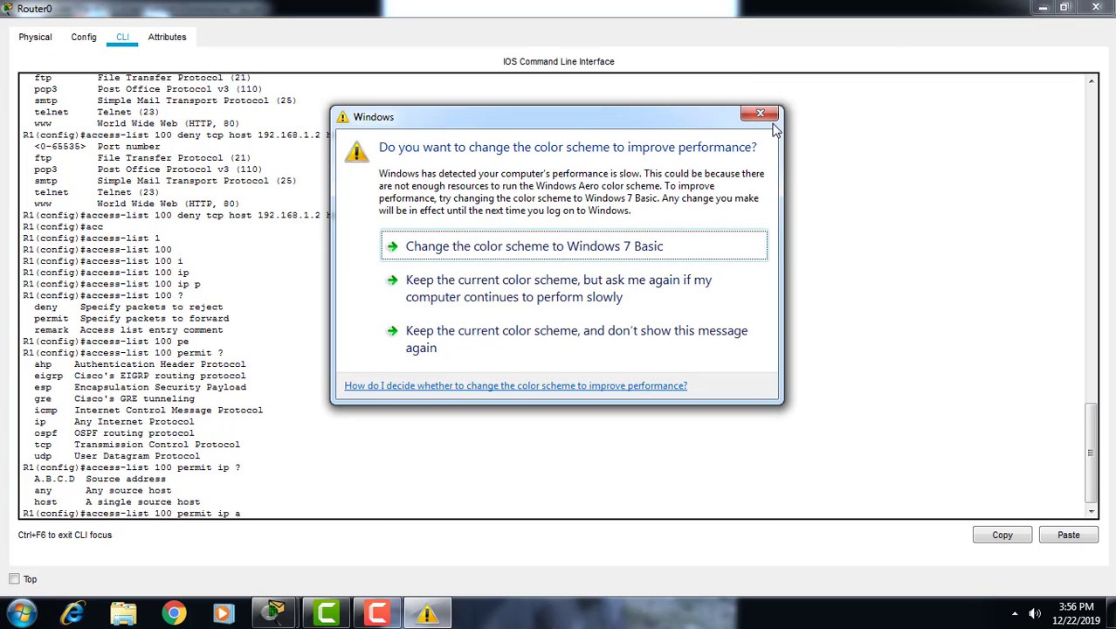
click(772, 120)
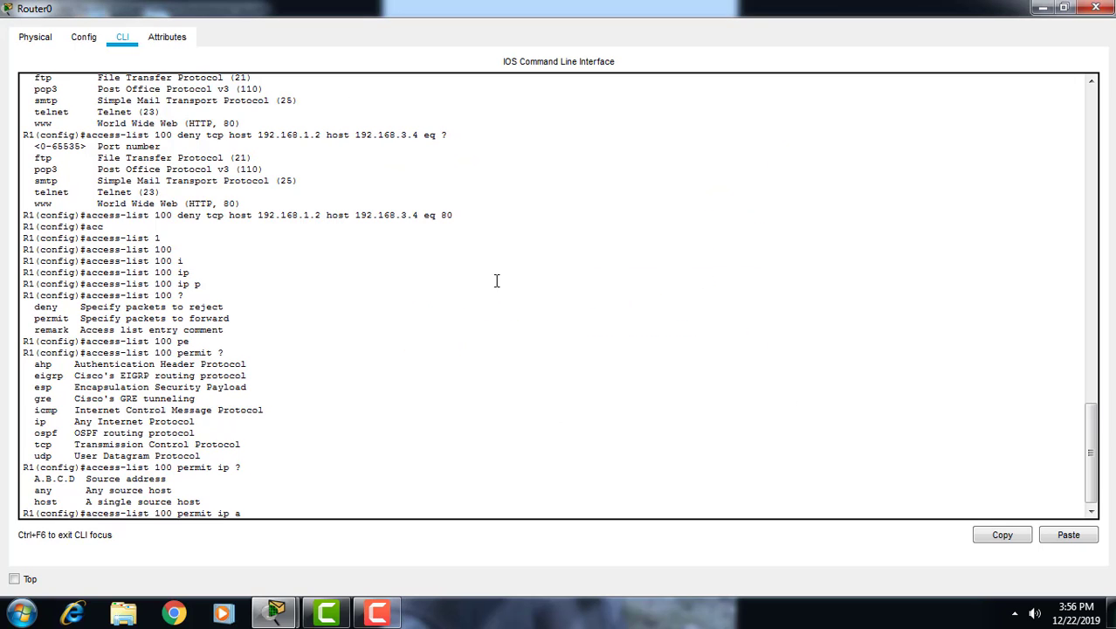
text(ny)
key(Tab)
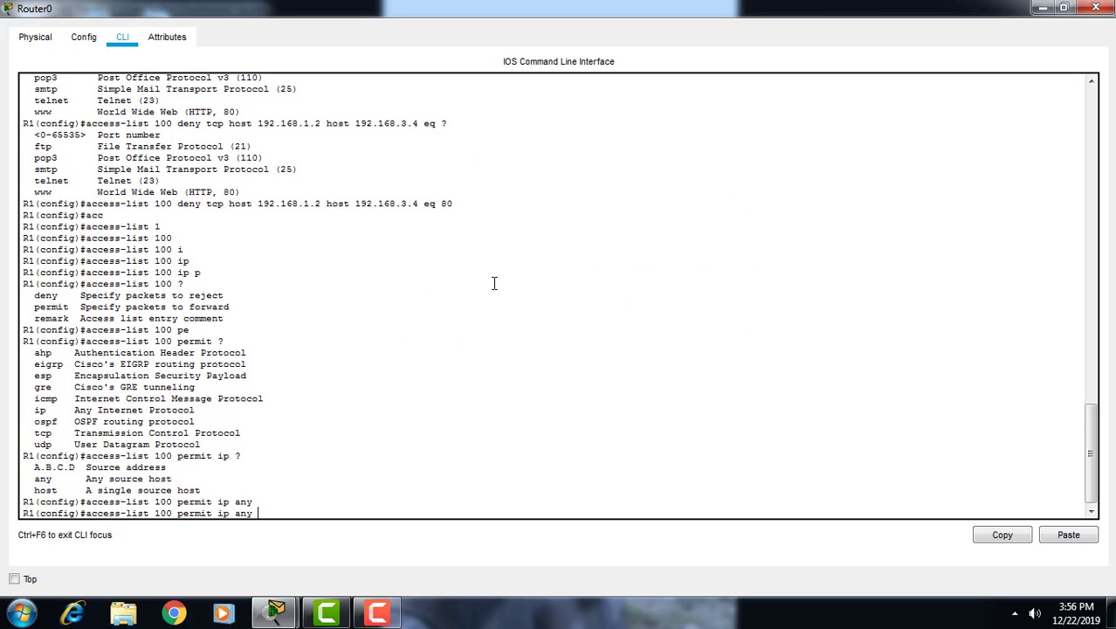
text(an)
key(Tab)
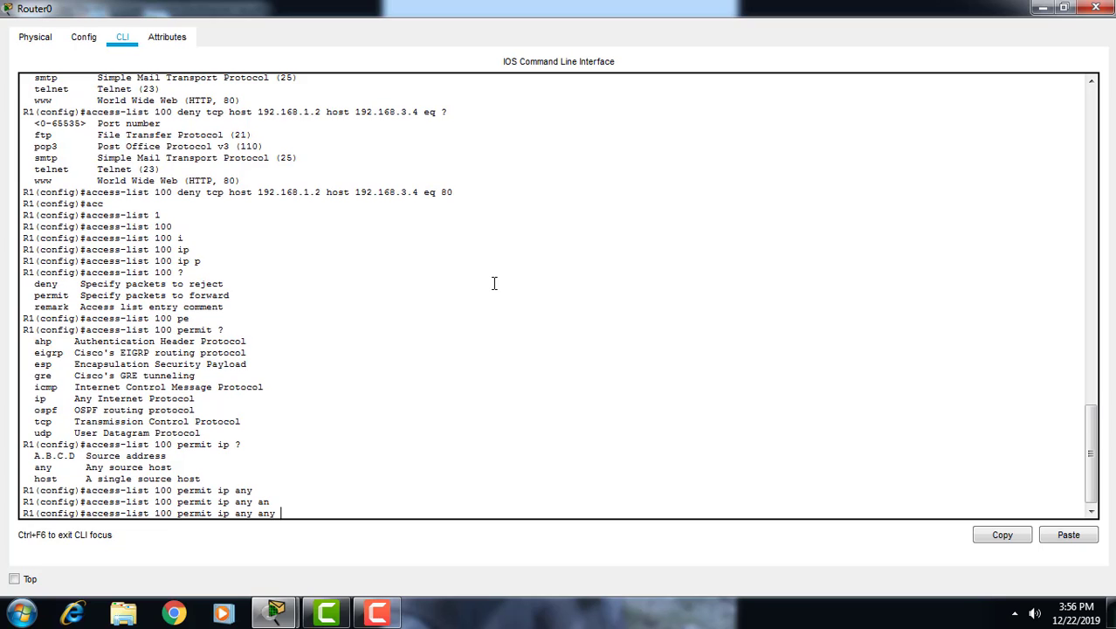
key(Return)
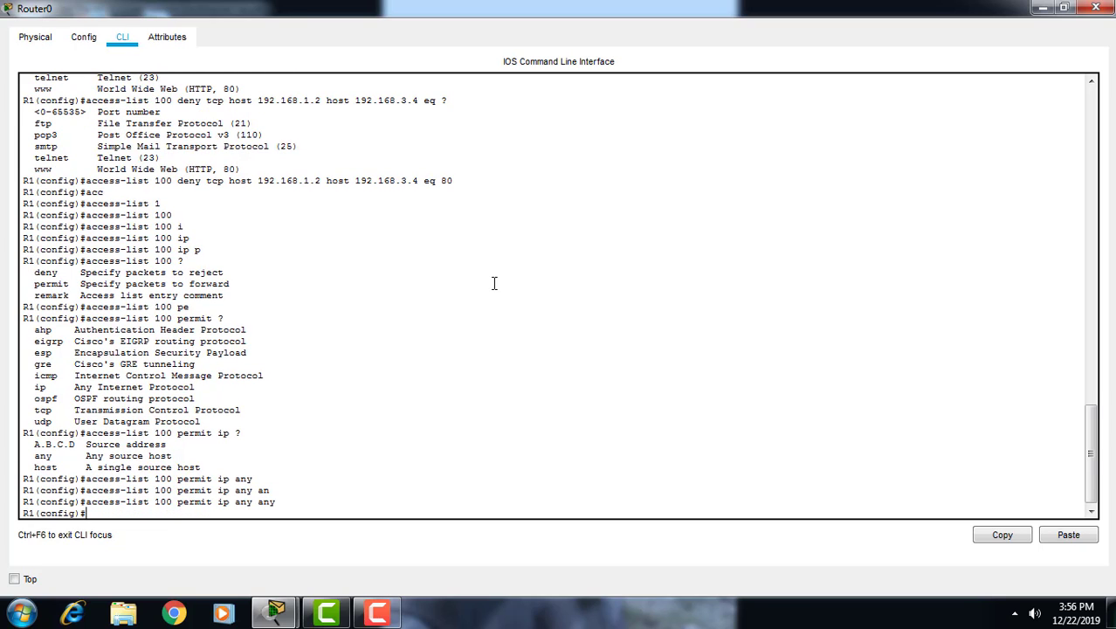
- Display Router0's access lists from configuration mode with do show ac
text(do show acc)
key(Tab)
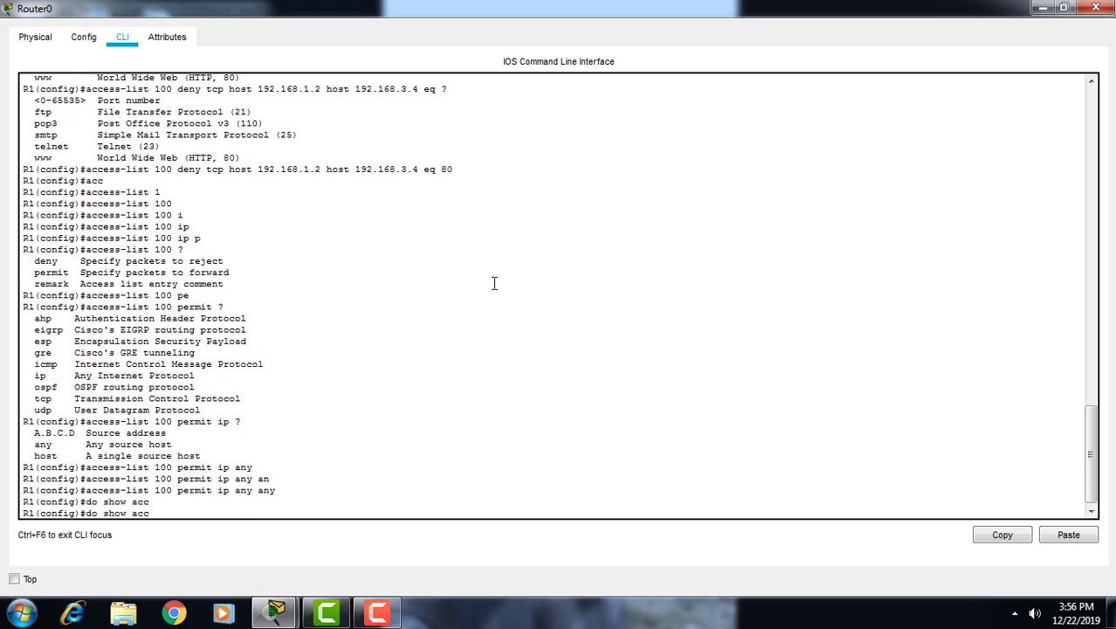
key(BackSpace)
key(Return)
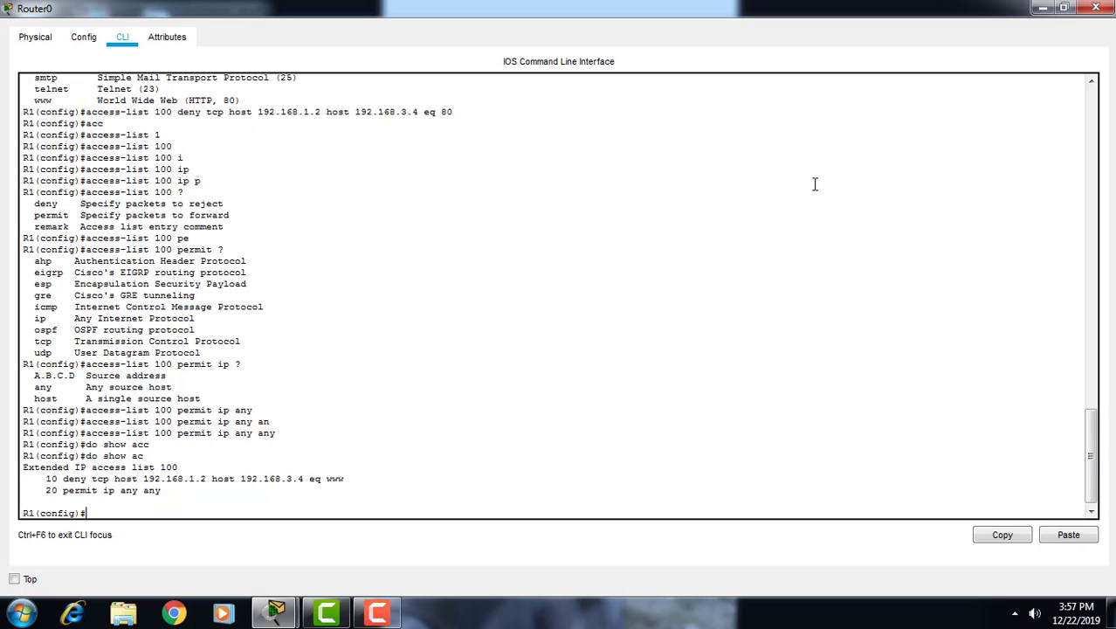
- Restore Router0's window to its smaller size and return the command line to an empty configuration prompt
click(1063, 8)
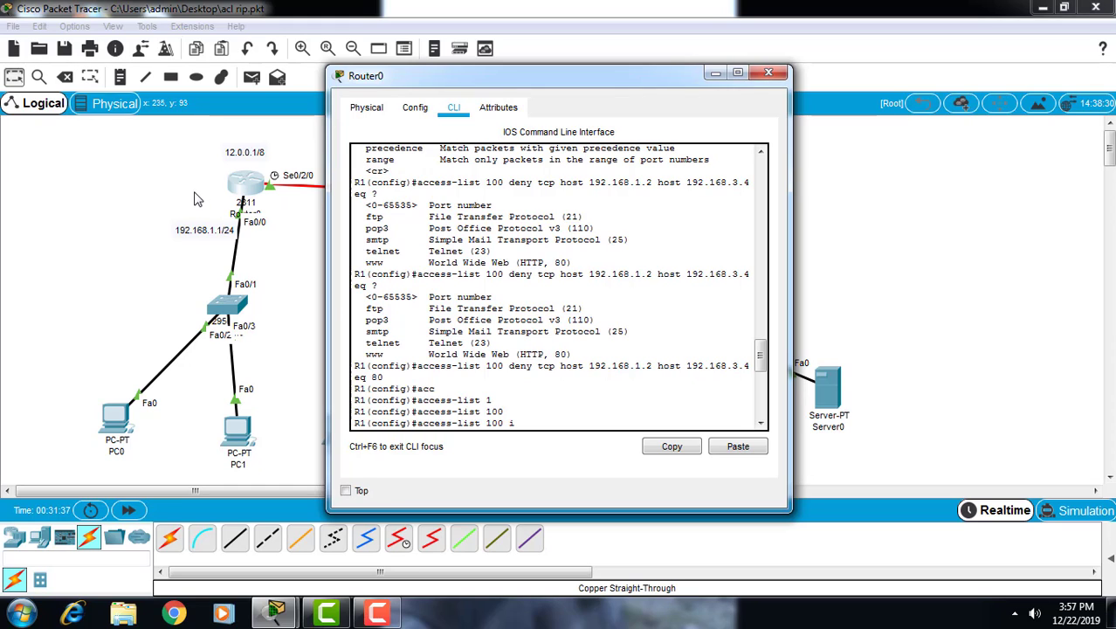
click(762, 411)
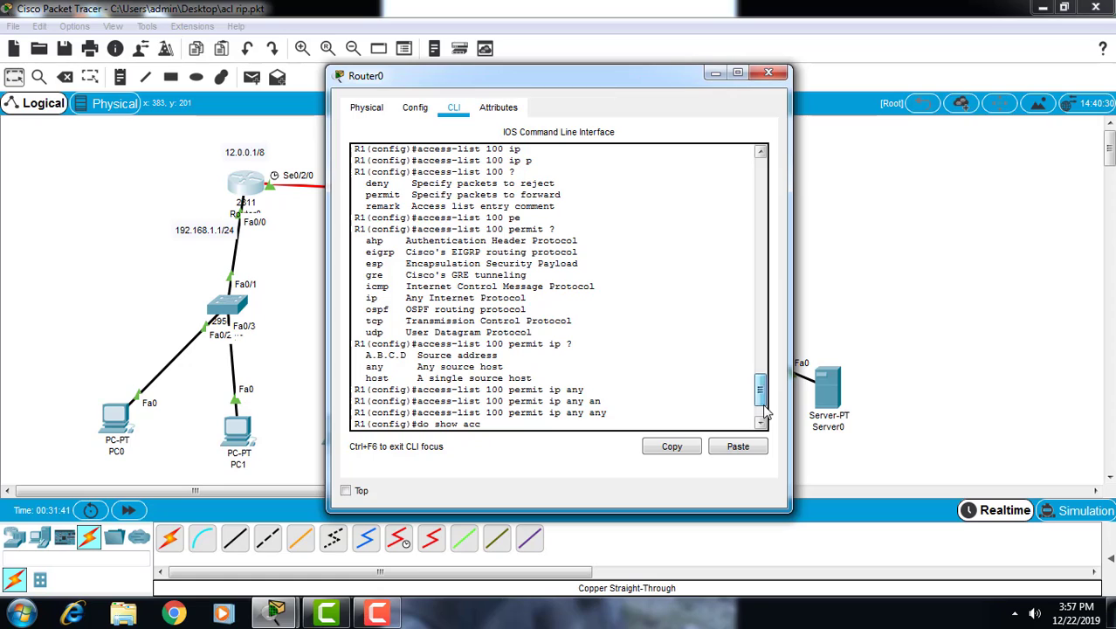
key(Tab)
key(BackSpace)
key(Return)
key(Return)
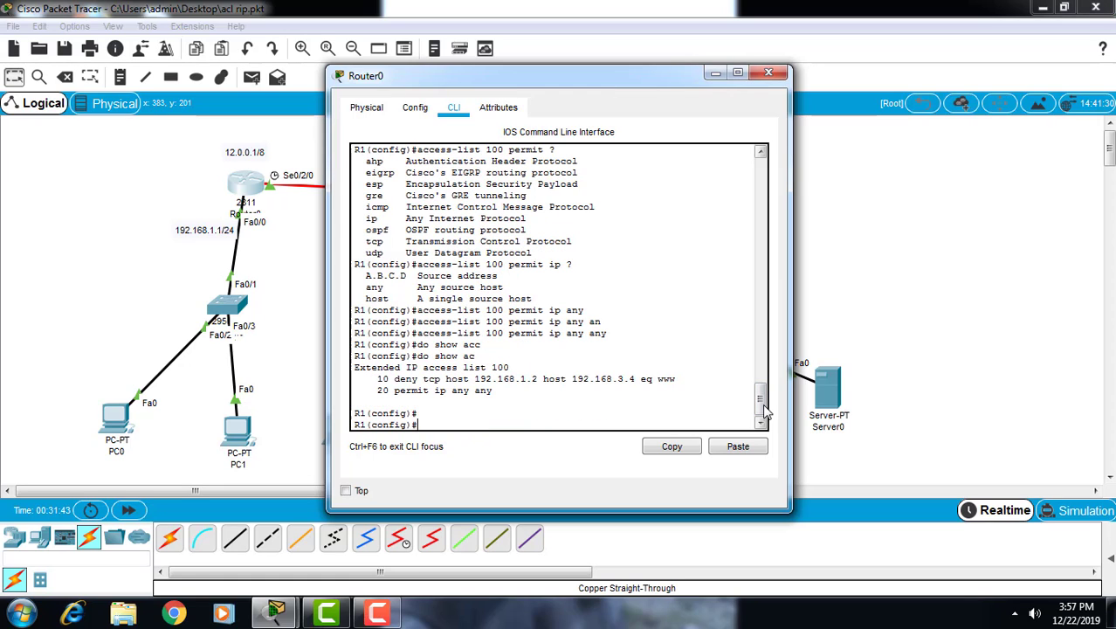
- Enter interface configuration mode for fastEthernet 0/0 on Router0
text(int)
key(Tab)
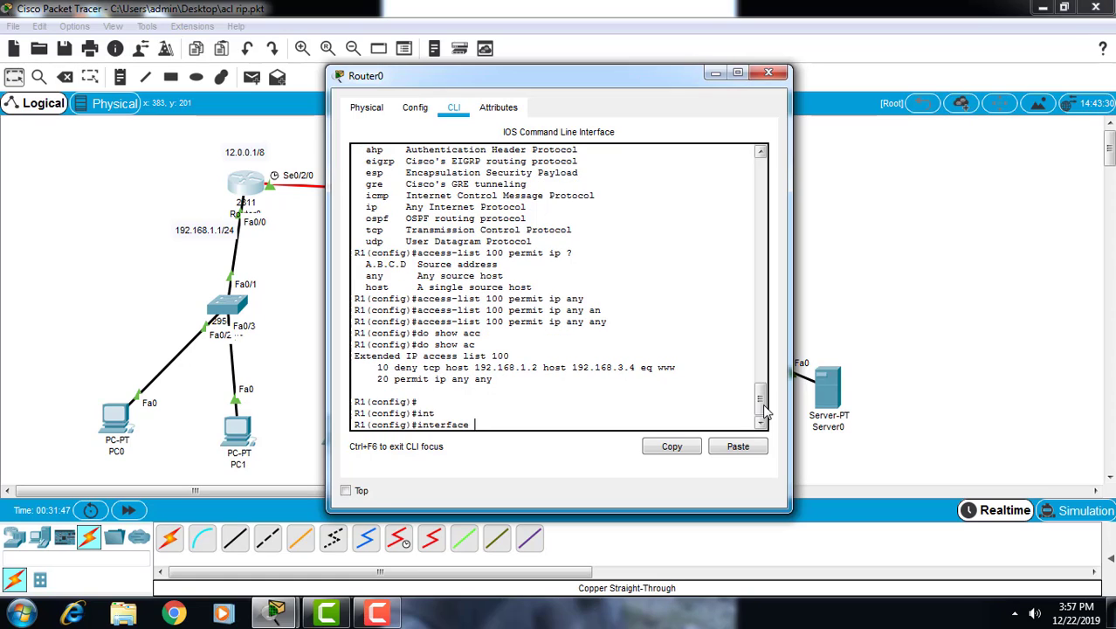
text(fa)
key(Tab)
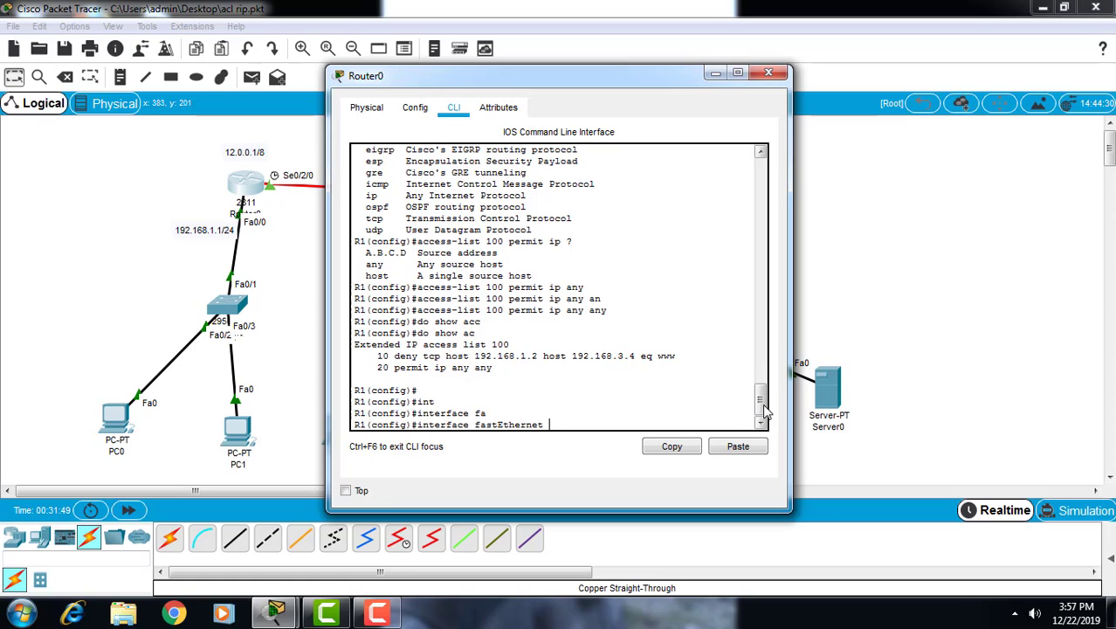
text(0/0)
key(Return)
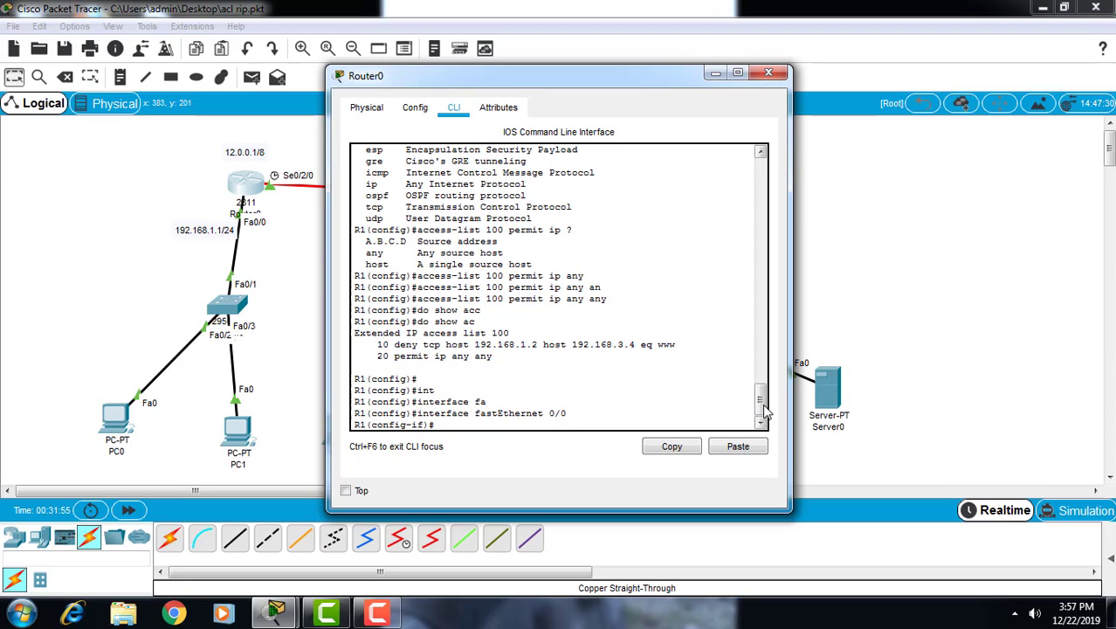
- Apply access list 100 inbound on the interface with ip access-group 100 in, and return to privileged EXEC mode
text(i)
text(p)
key(Tab)
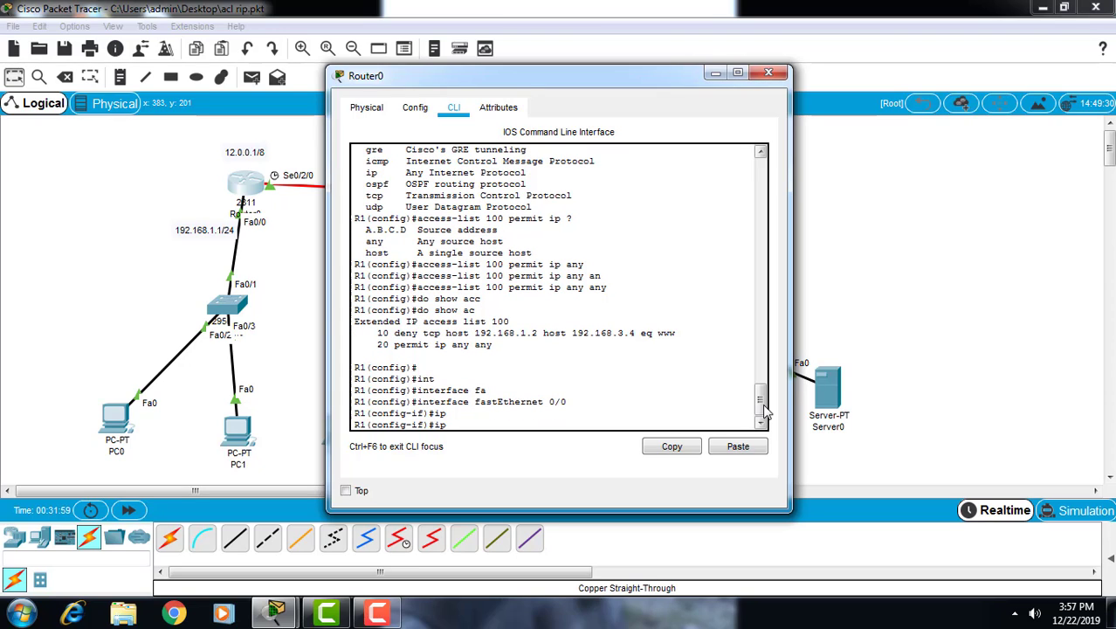
text(acc)
key(Tab)
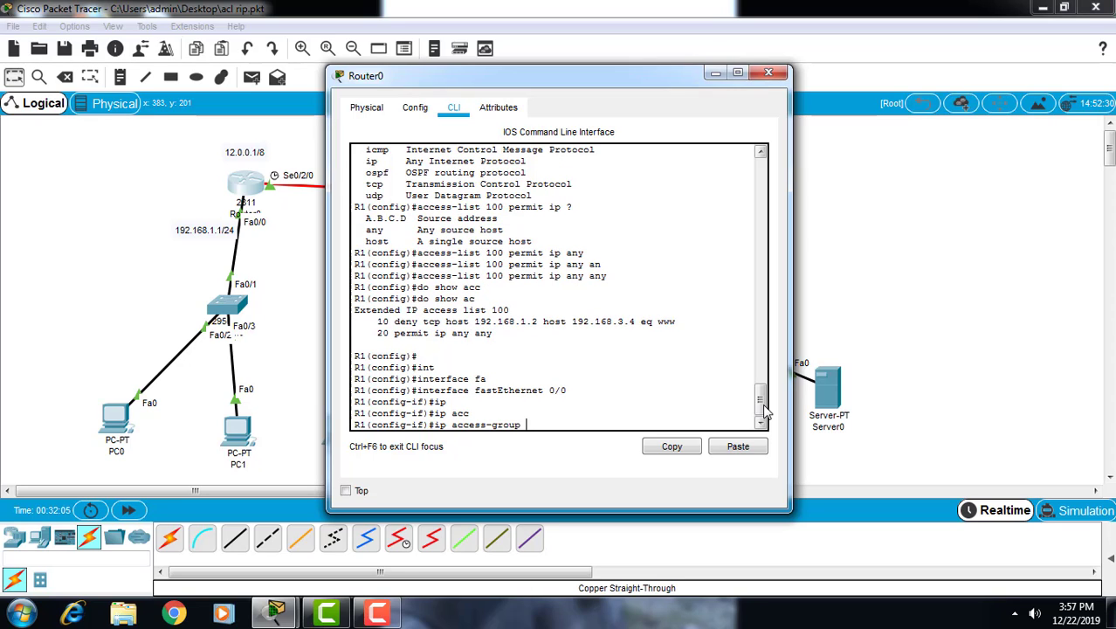
text(100)
text(in)
key(Return)
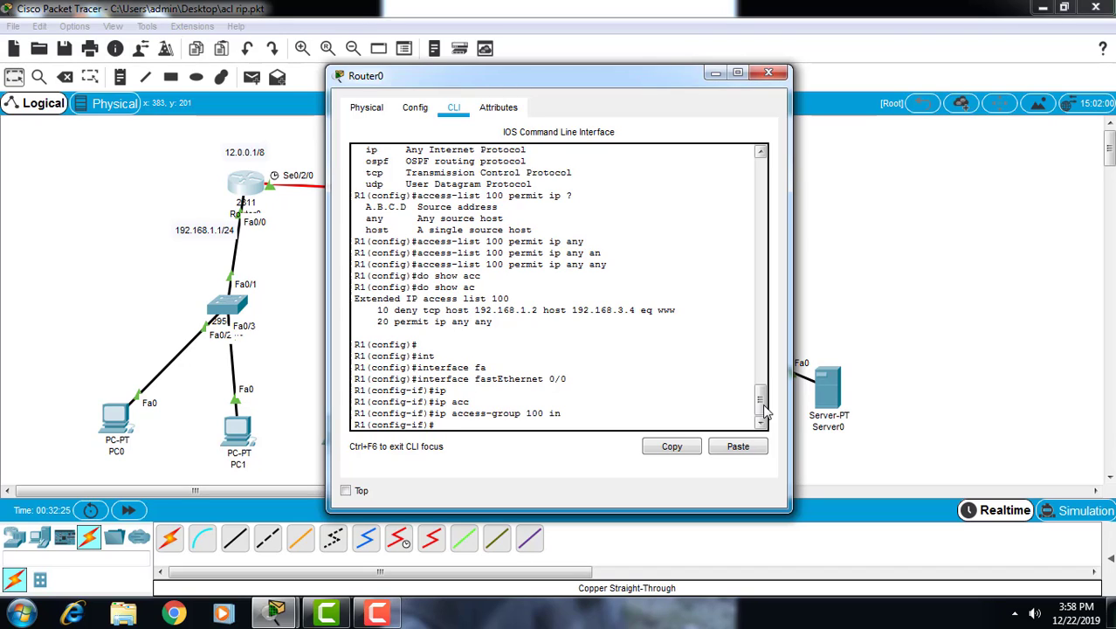
key(ctrl+z)
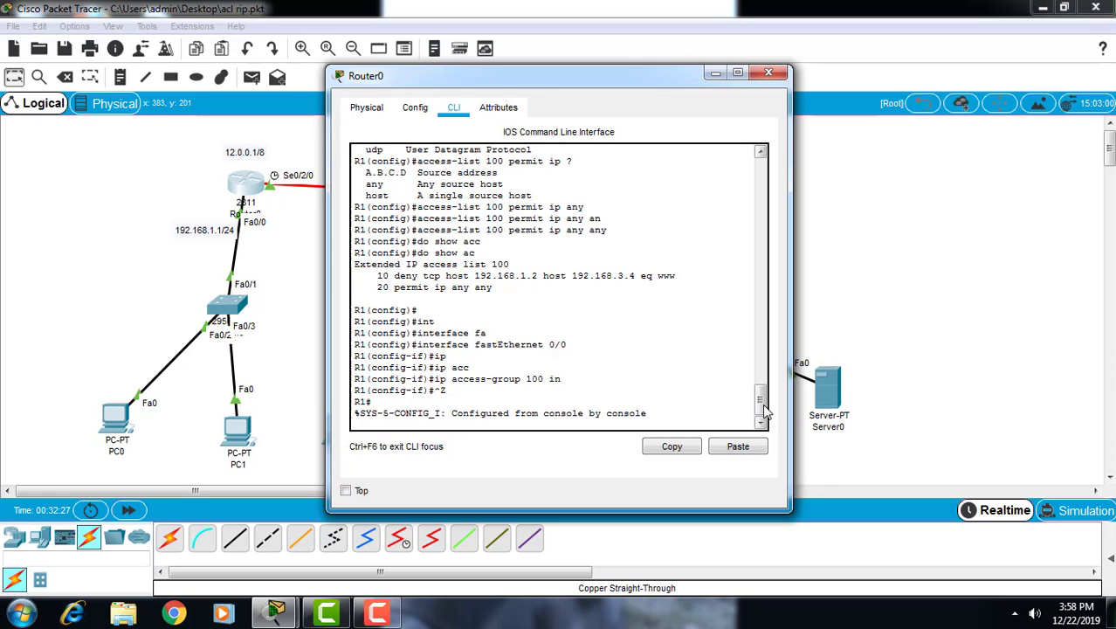
key(Return)
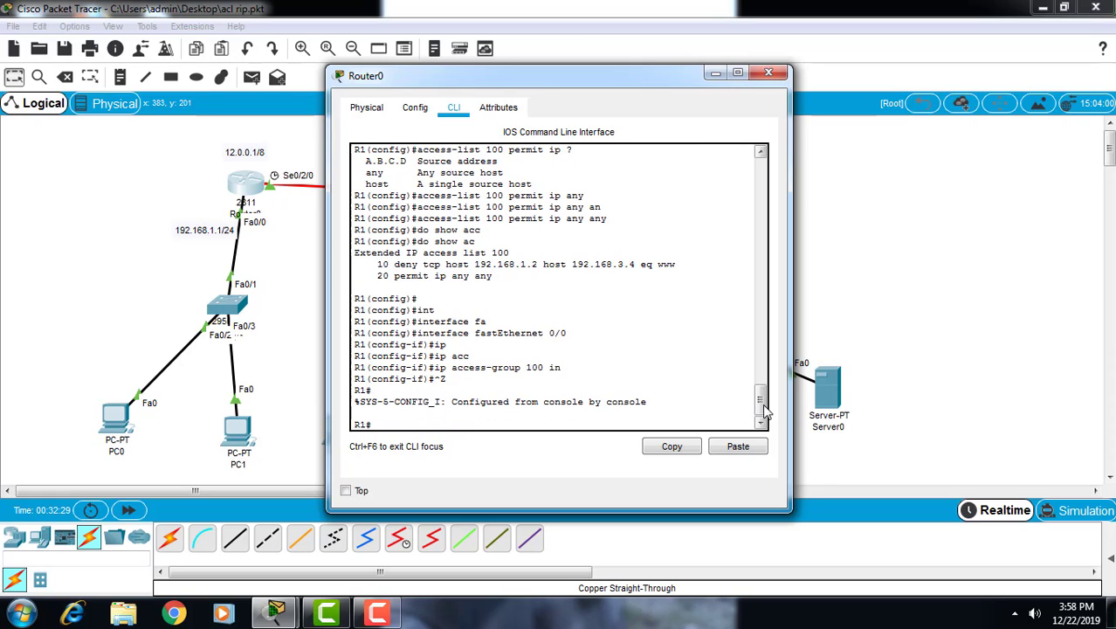
- Test web access to 192.168.3.4 from PC0's web browser, and close the PC0 window
click(114, 411)
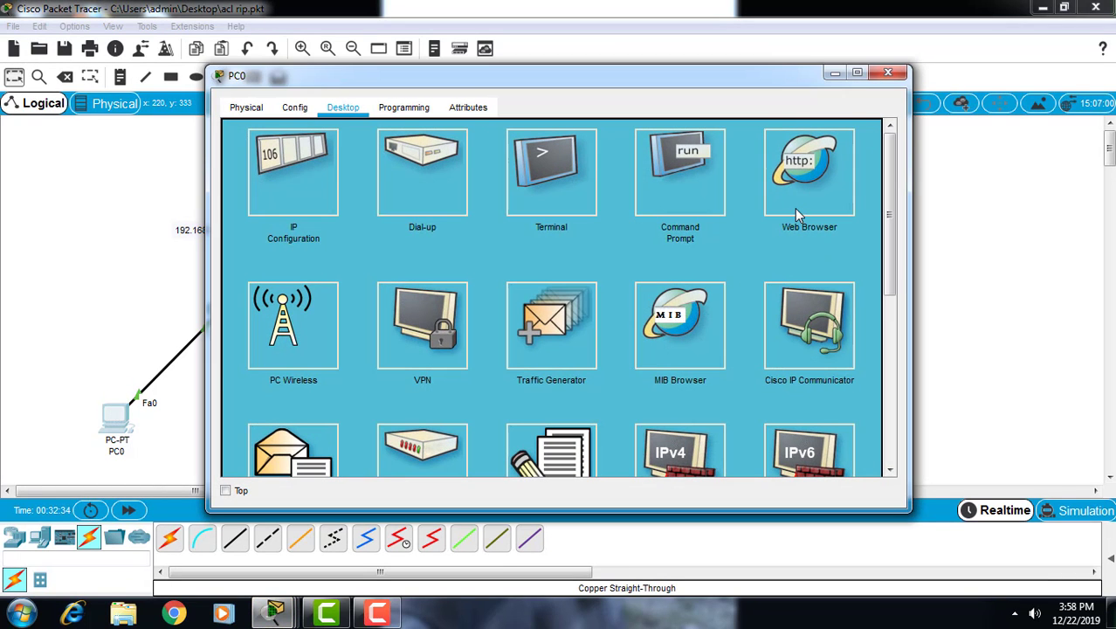
click(795, 208)
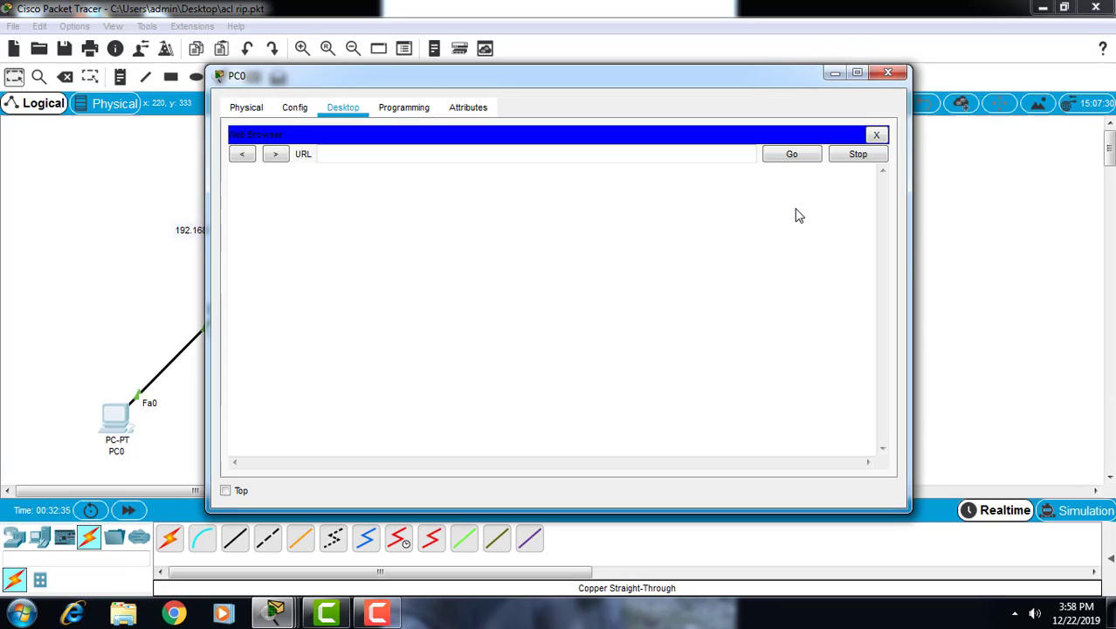
click(673, 161)
text(192)
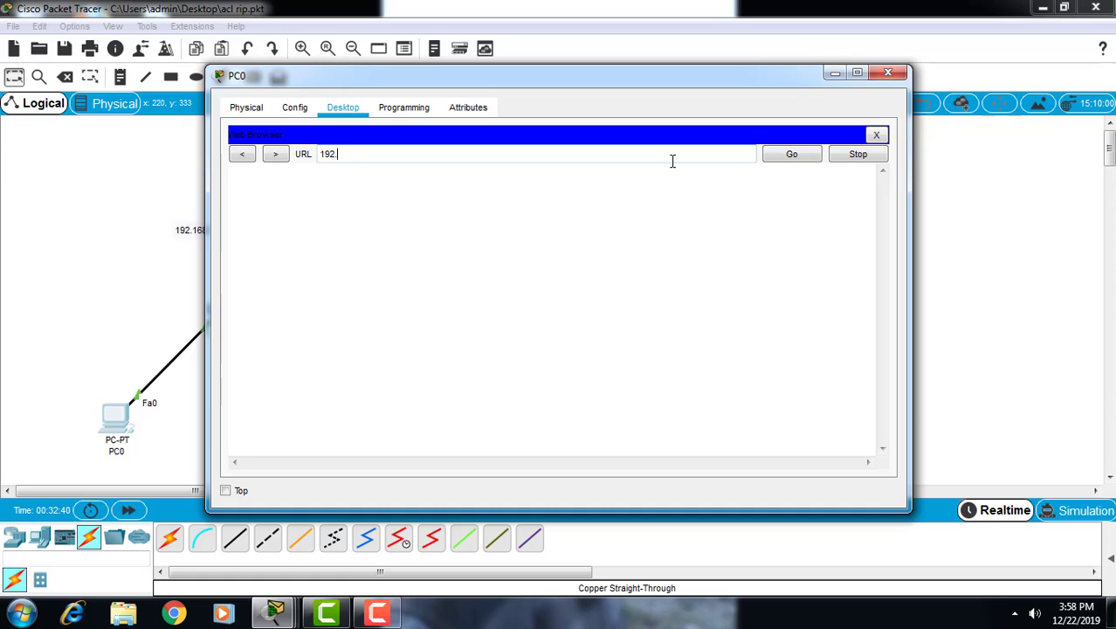
text(.168.3.4)
key(Return)
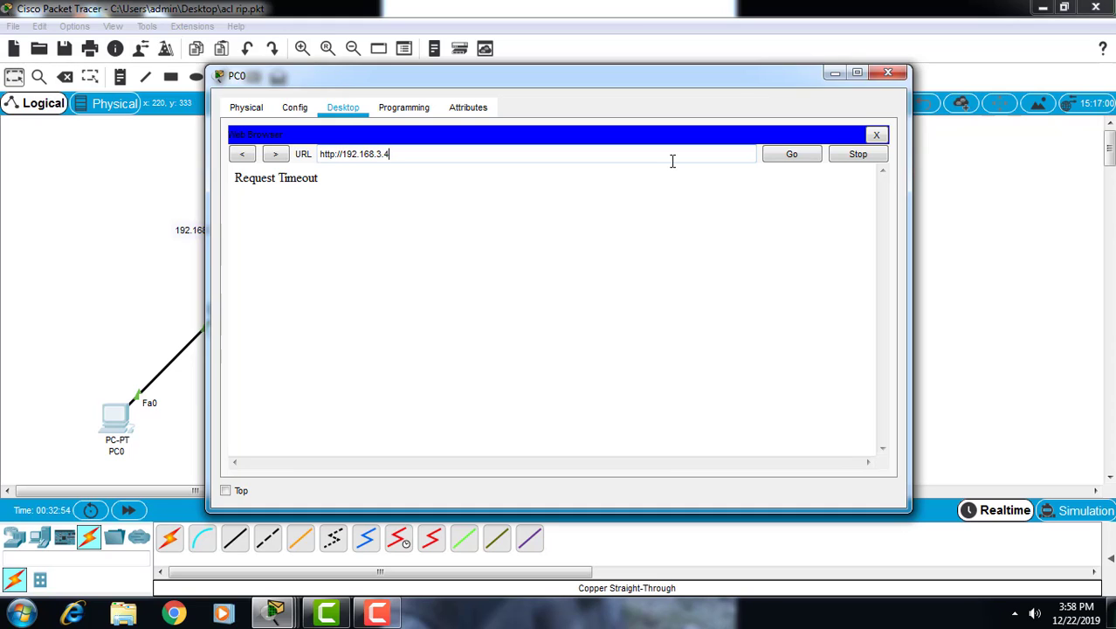
click(876, 137)
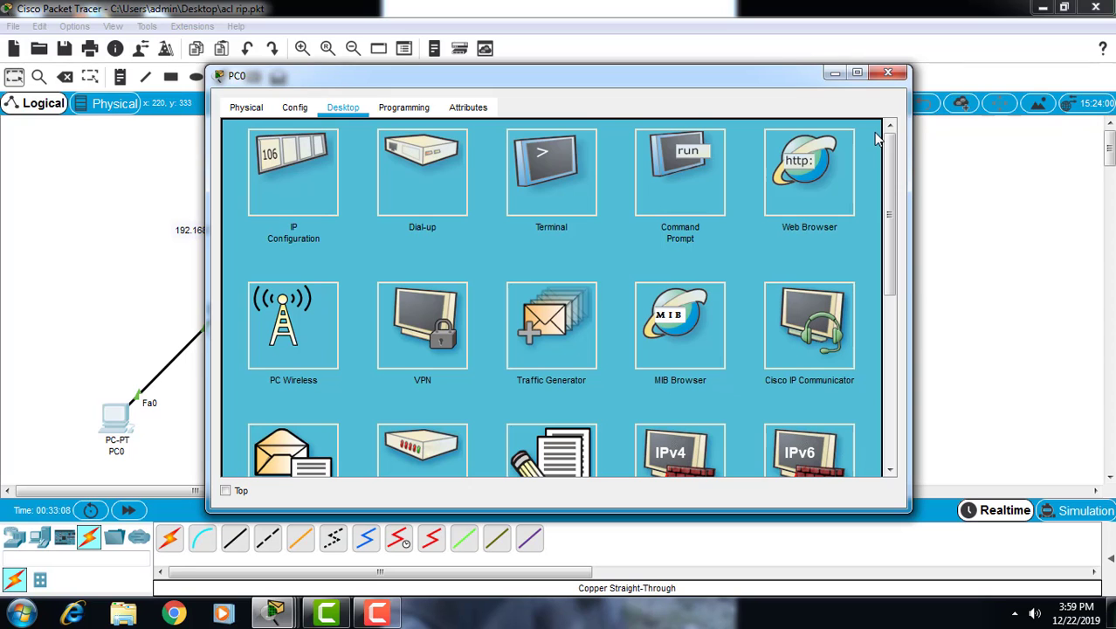
click(891, 74)
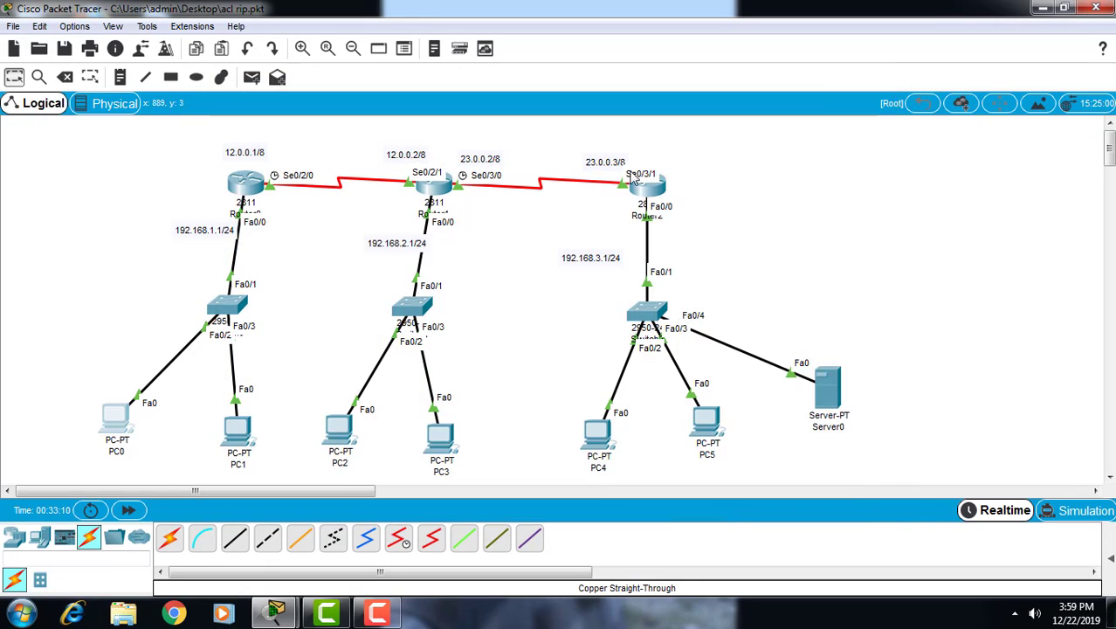
- Test web access to 192.168.3.4 from PC1's web browser, and close the PC1 window
click(242, 437)
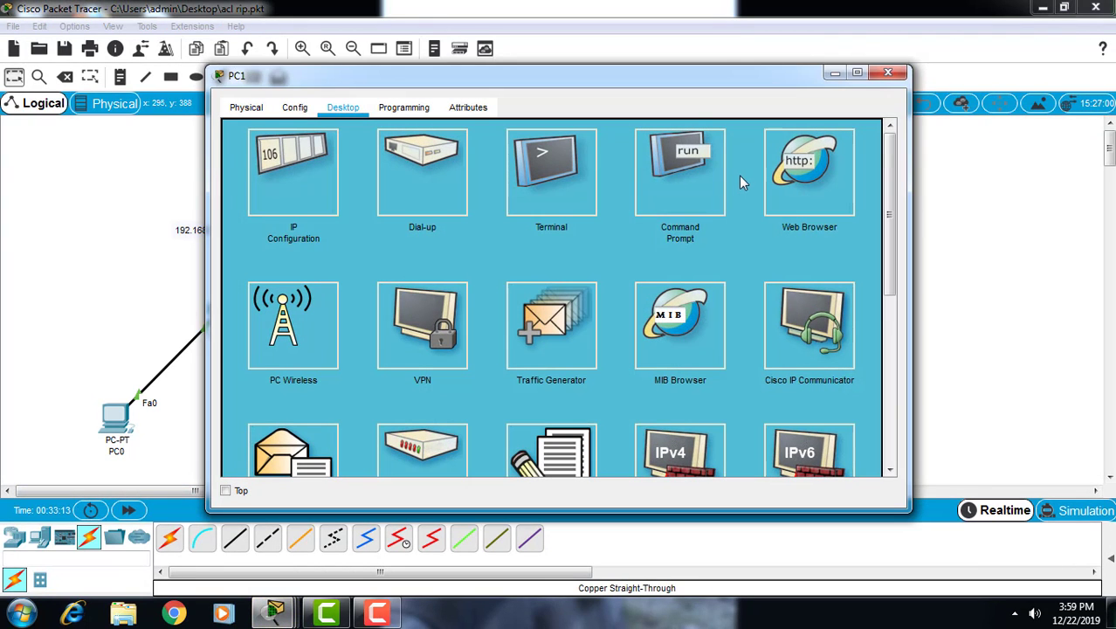
click(792, 168)
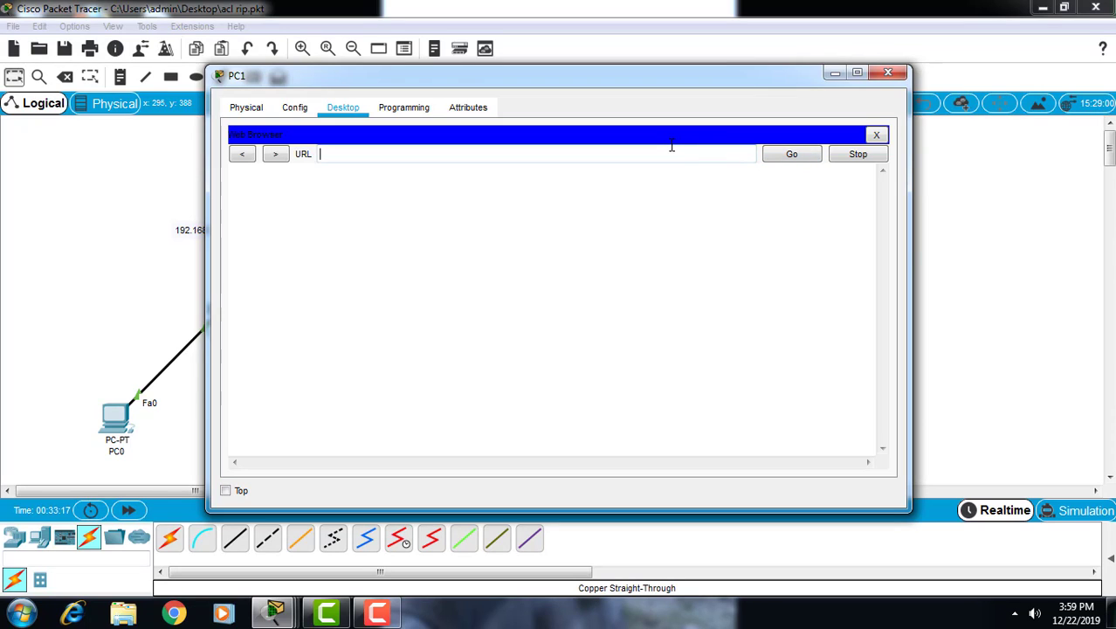
text(192.168.3.4)
key(Return)
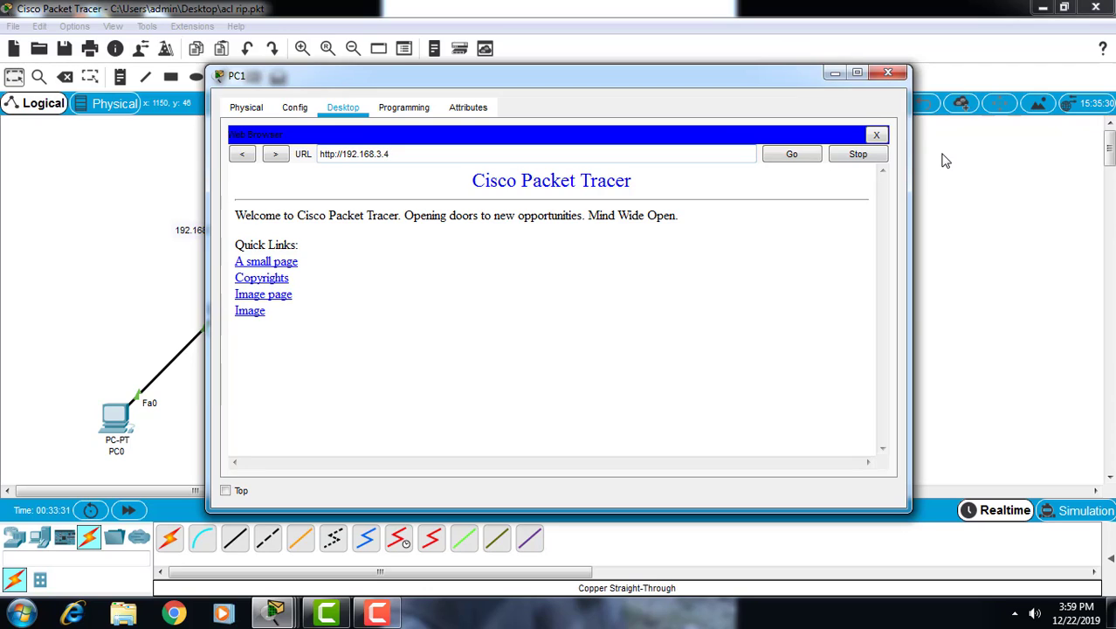
click(890, 75)
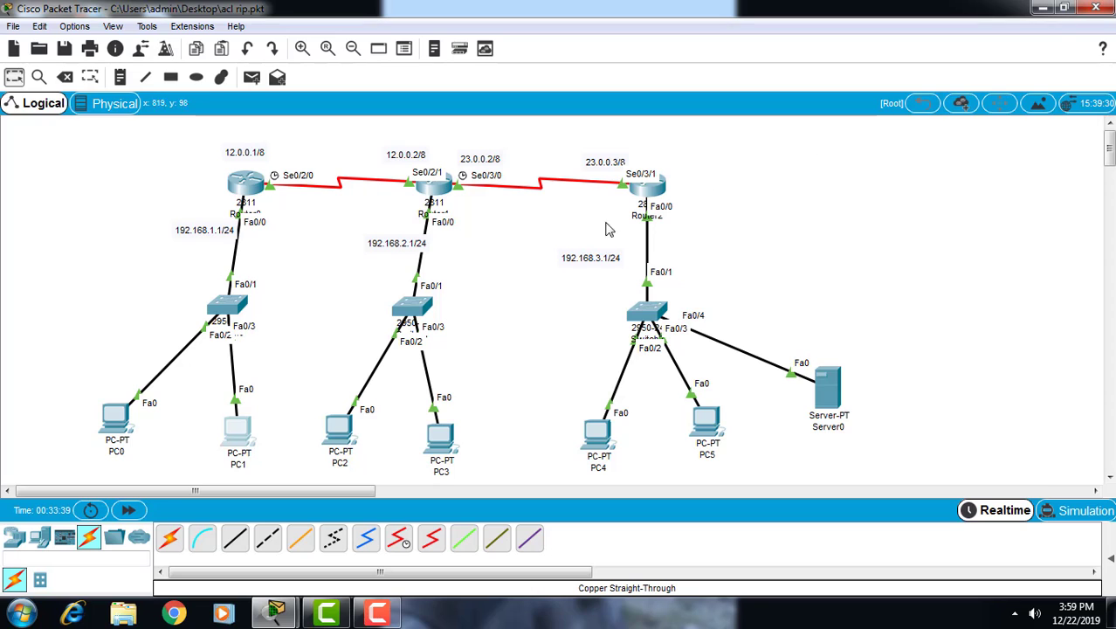
- Reopen Router0's command line and enter configuration mode for interface fastEthernet 0/0
click(245, 180)
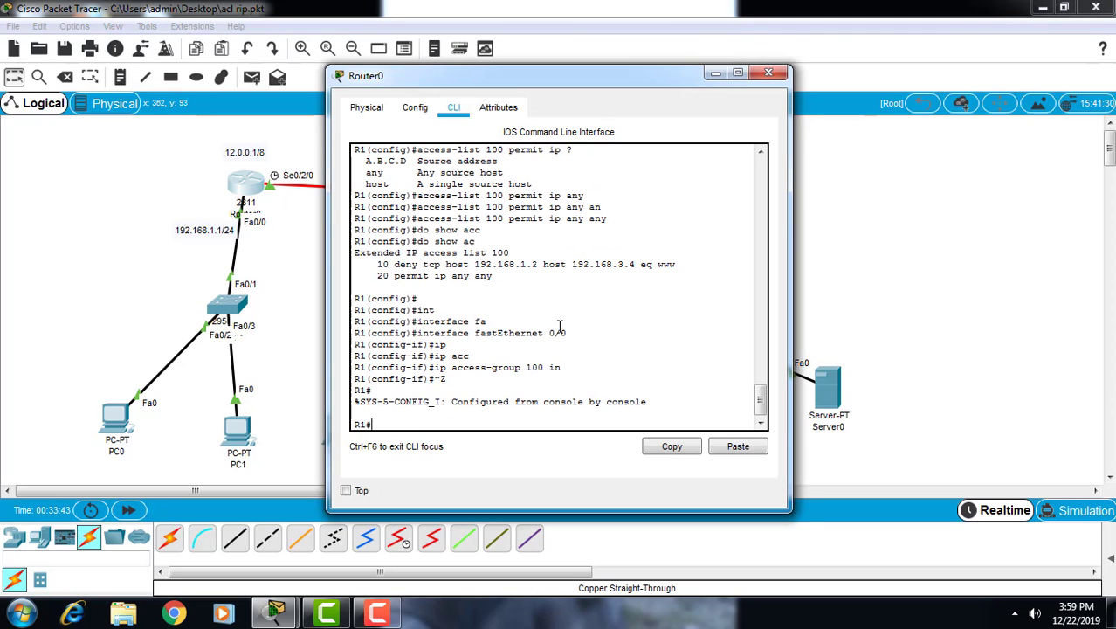
text(cond)
key(BackSpace)
text(f t)
key(Return)
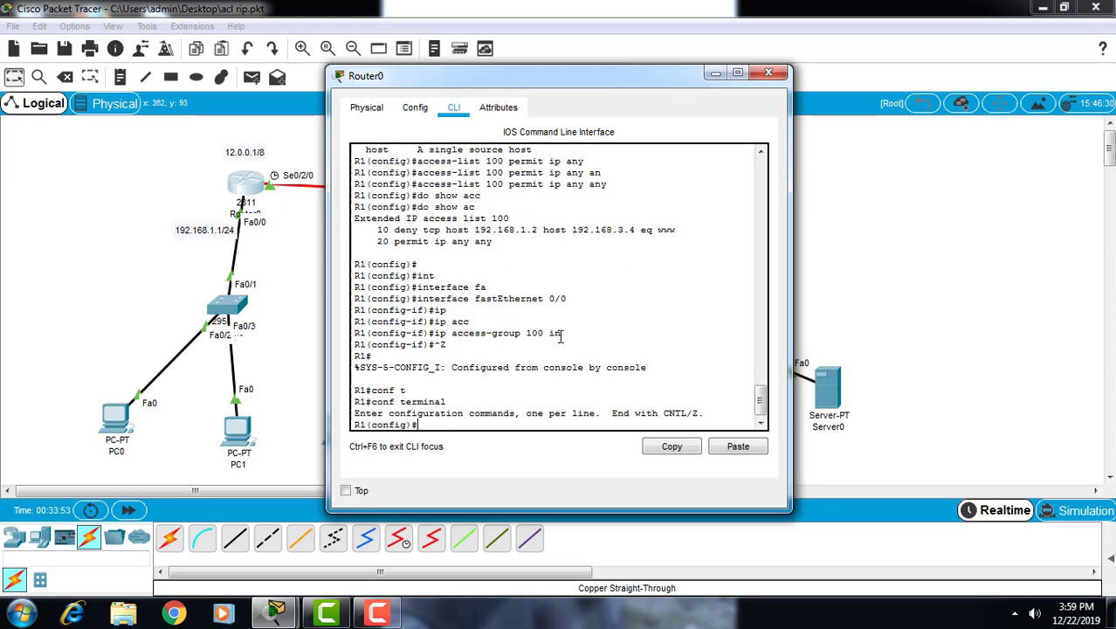
text(int)
key(Tab)
text(fas)
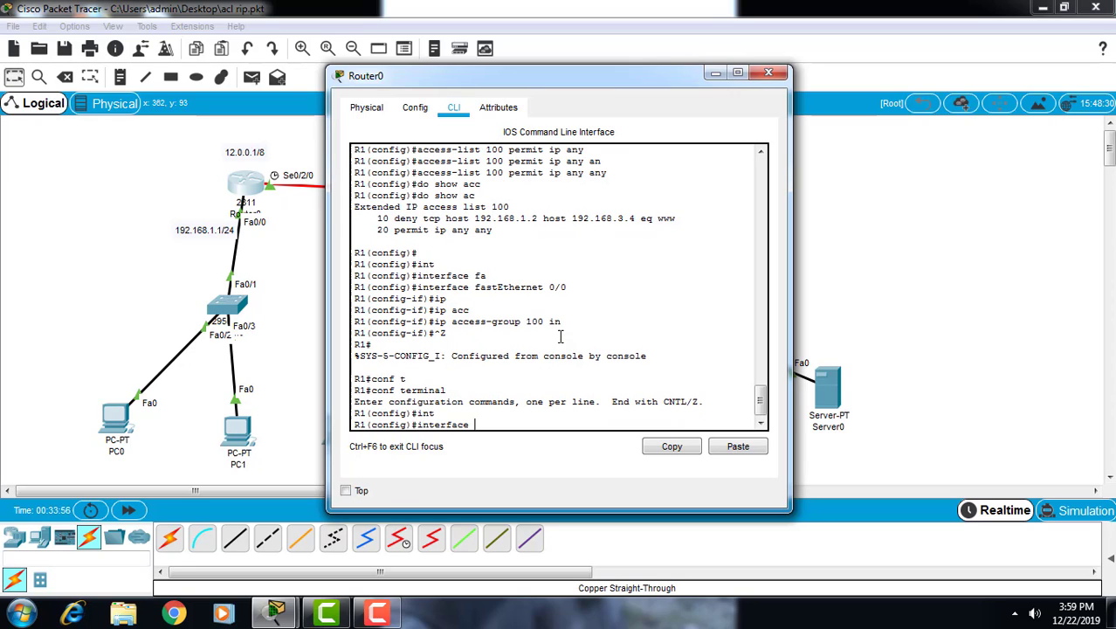
key(Tab)
text(0)
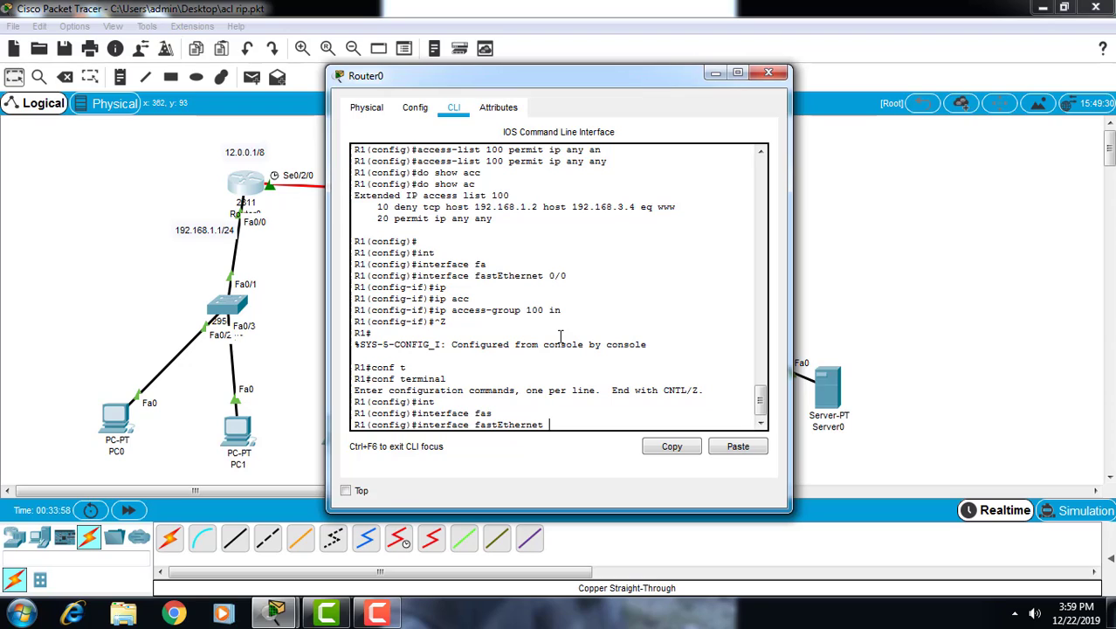
text(/0)
key(Return)
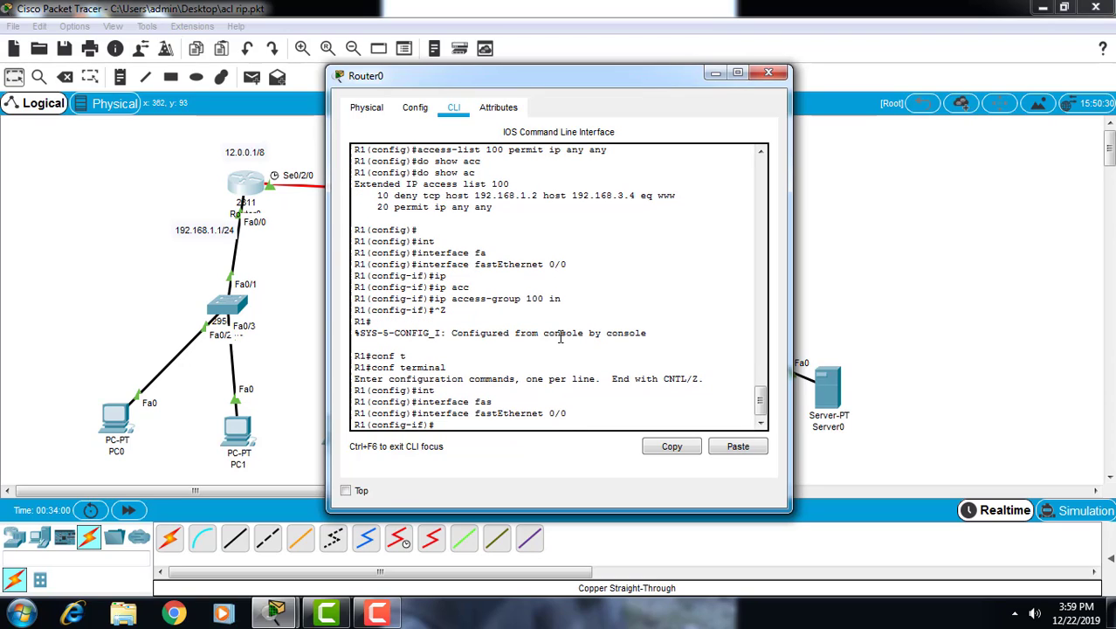
- Remove the inbound access list from the interface with no ip access-group 100 in
text(no ip)
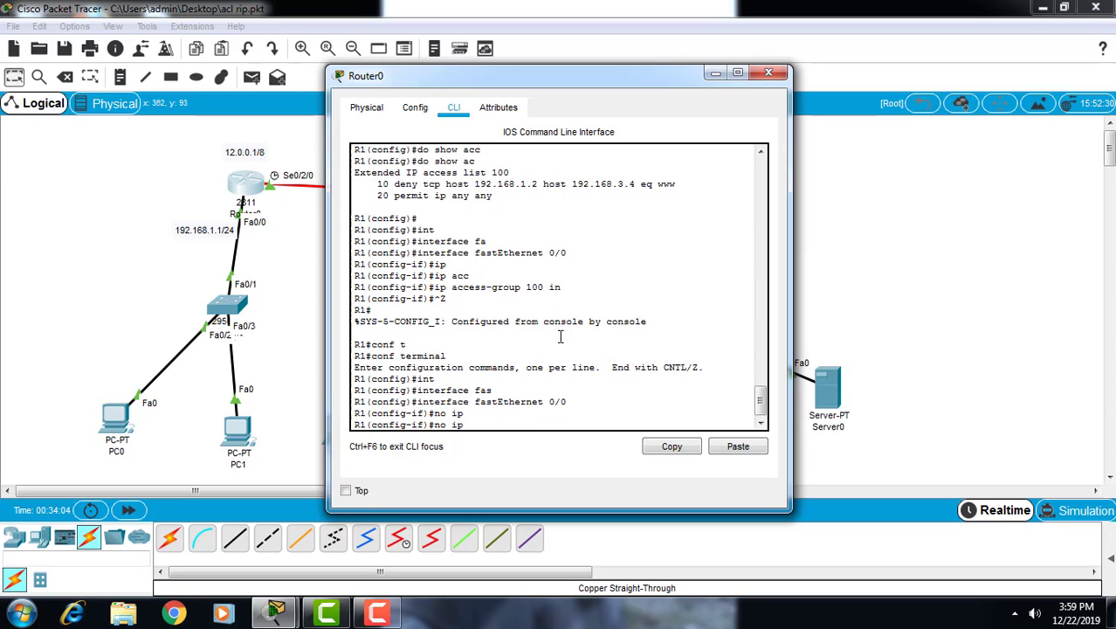
key(Tab)
text(acc)
key(Tab)
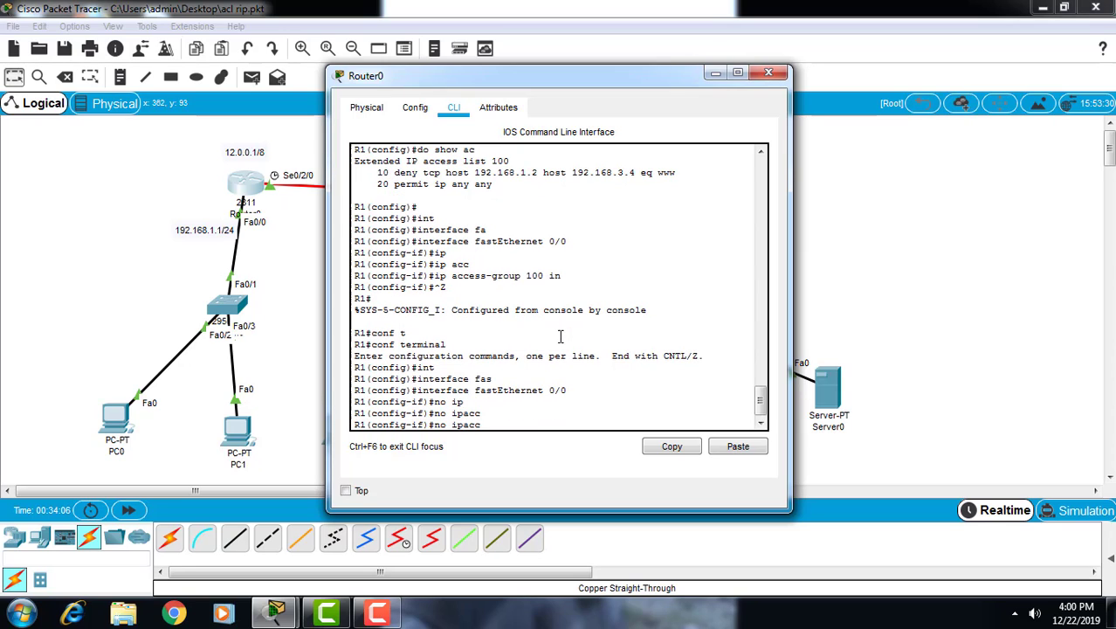
key(BackSpace)
key(BackSpace)
key(BackSpace)
text(acc)
key(Tab)
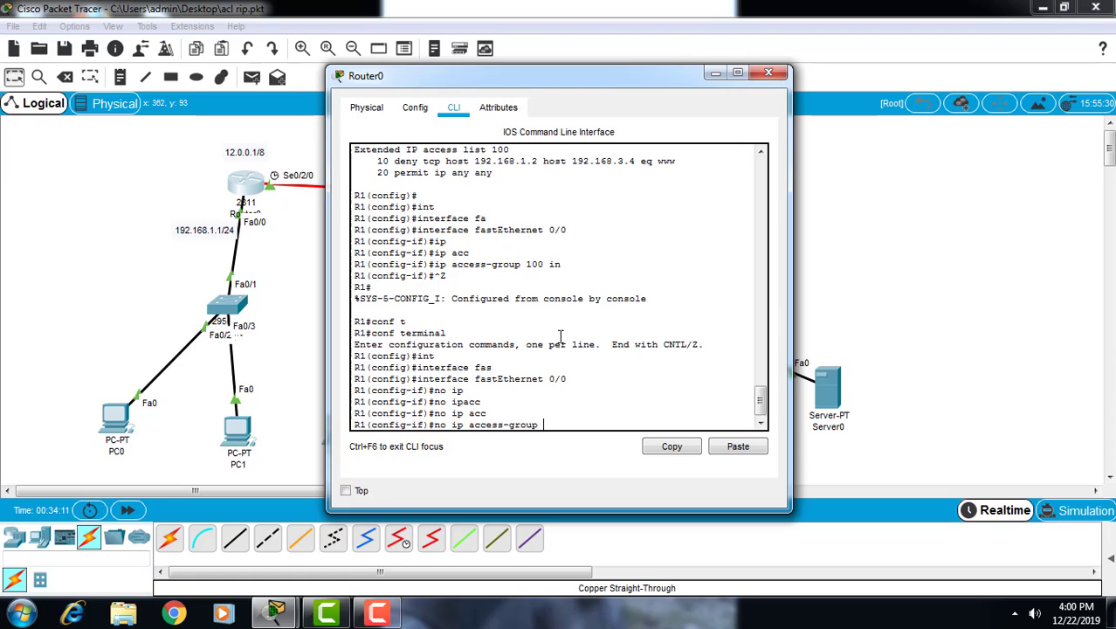
text(100 in)
key(Return)
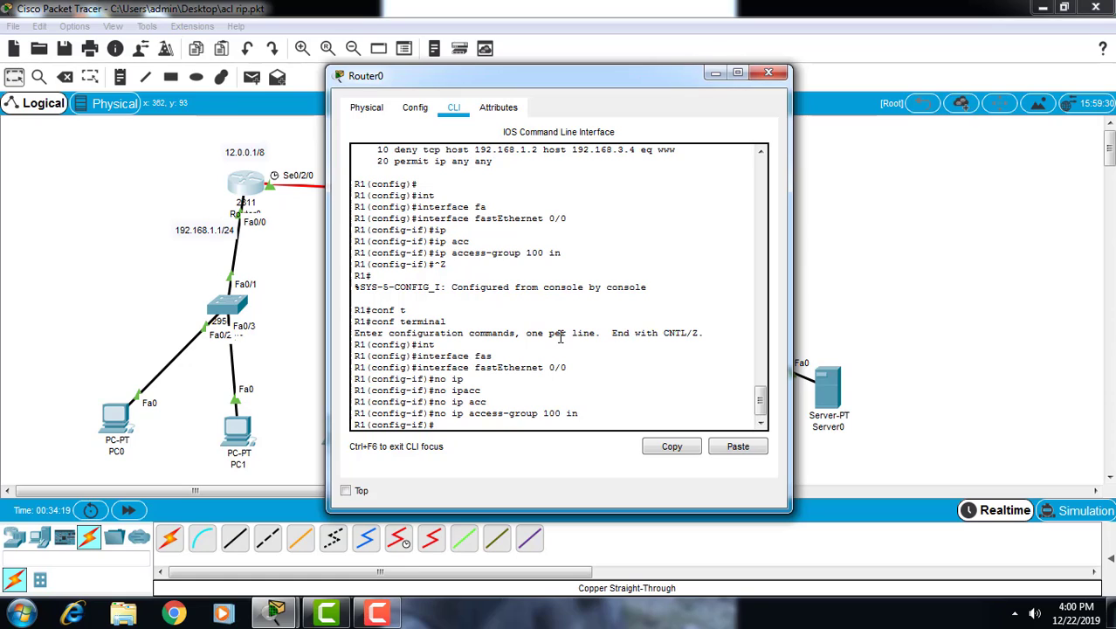
- Leave interface configuration and delete the access list from Router0 with no access-list 100
text(exit)
key(Return)
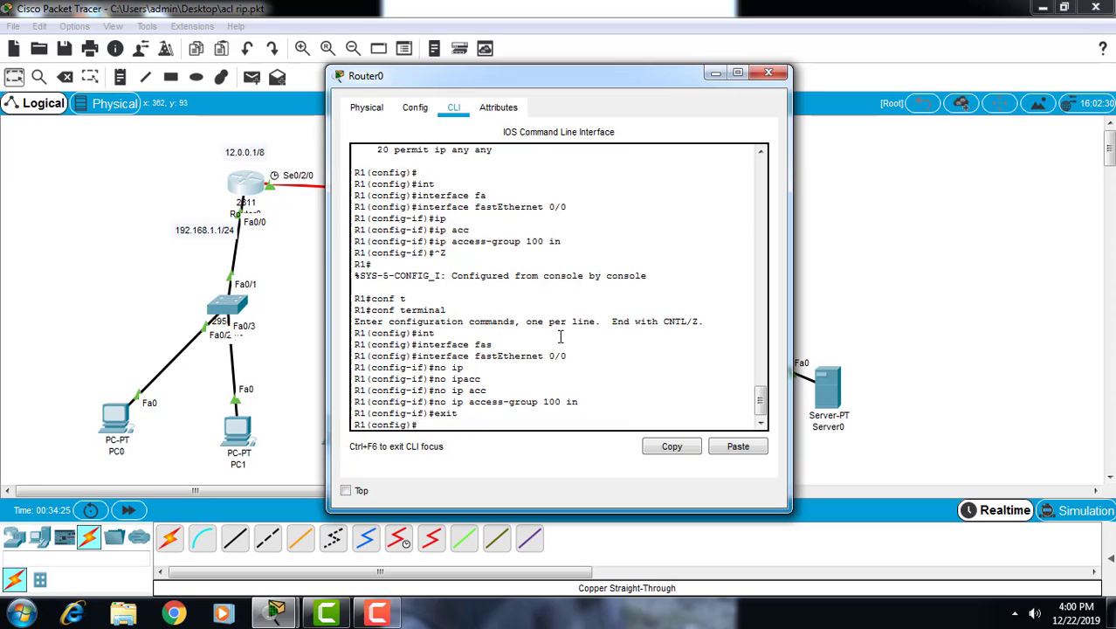
text(a)
text(n)
text(o acc)
key(Tab)
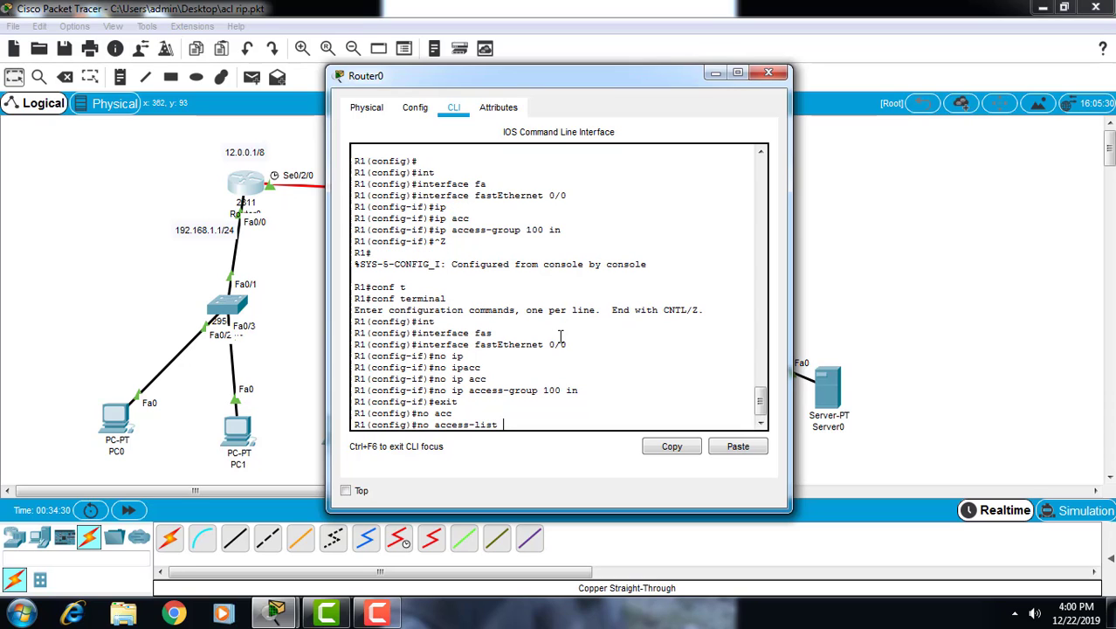
text(100)
key(Return)
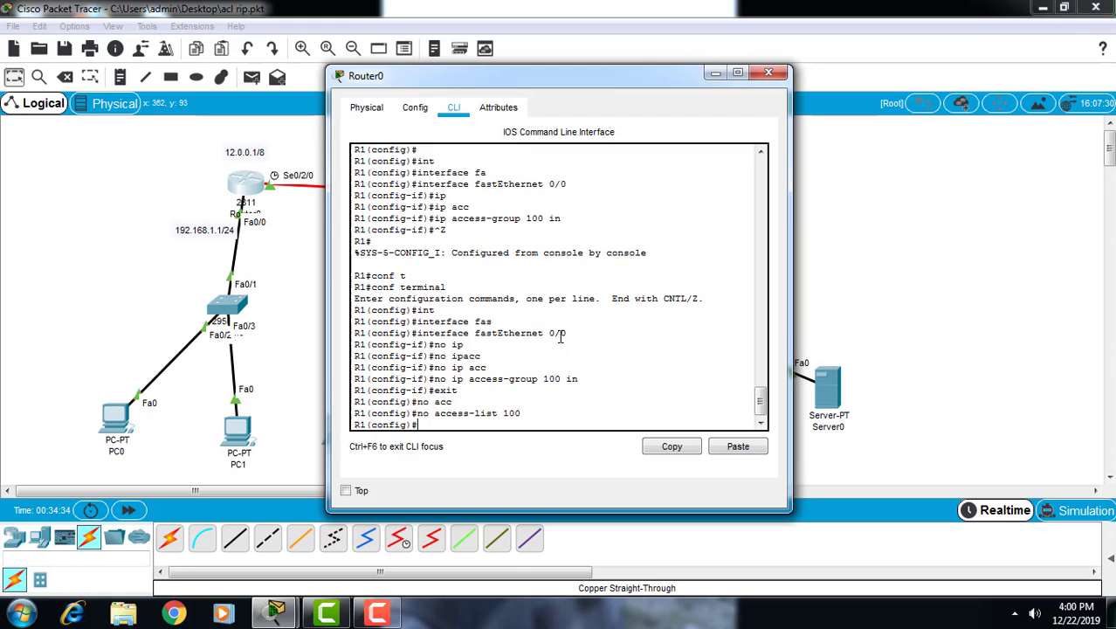
- Check Router0's remaining access lists with do show ac, and close the router's window
text(do show ac)
key(BackSpace)
key(Return)
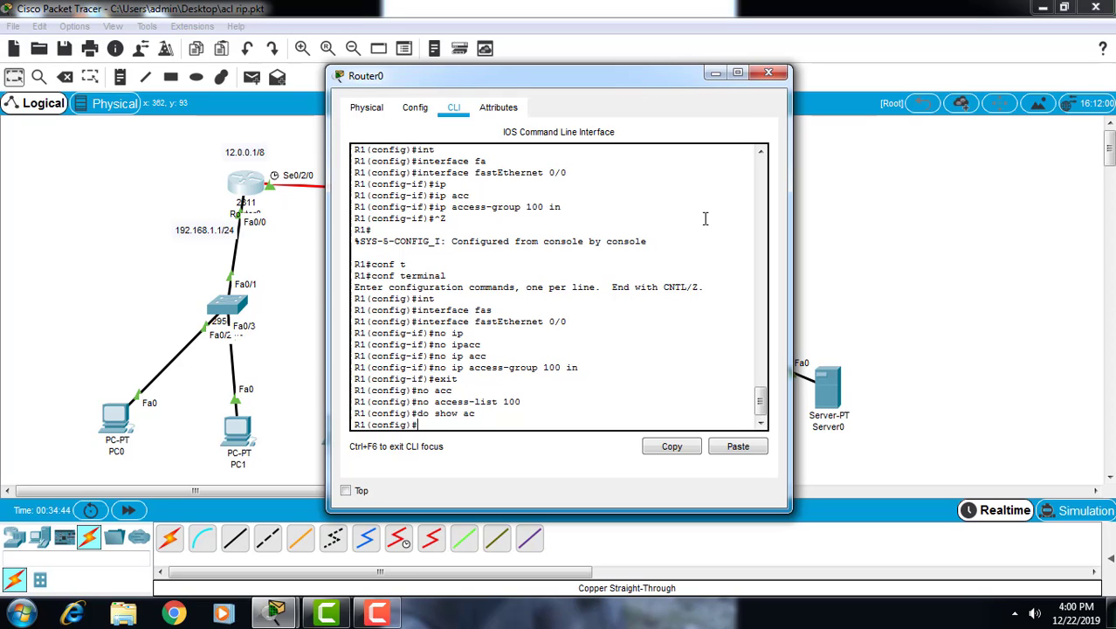
click(767, 74)
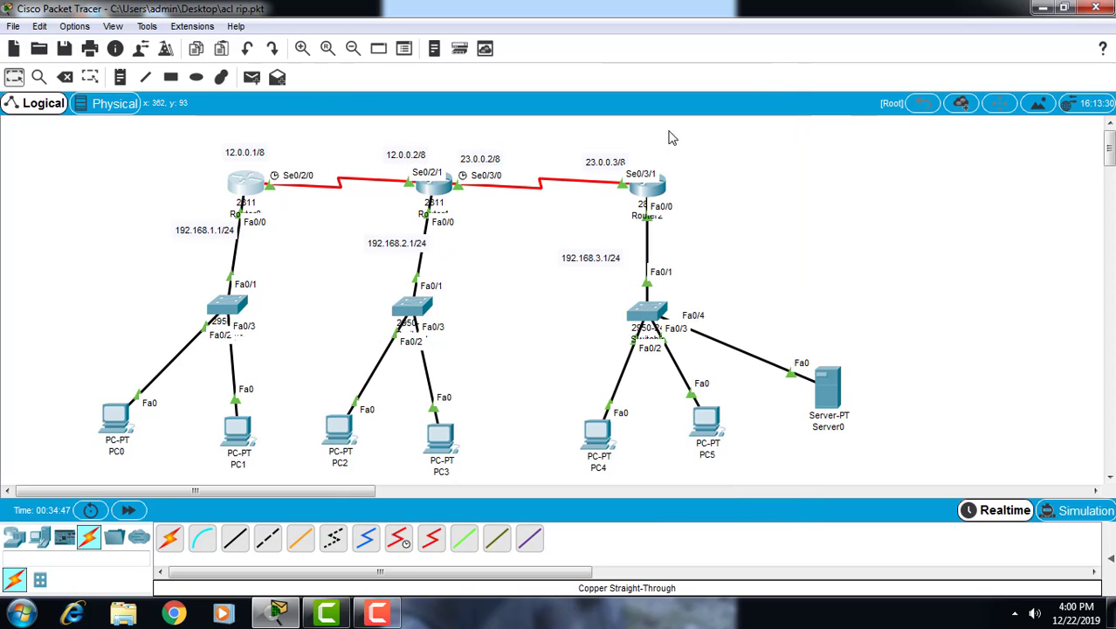
- Retest web access to 192.168.3.4 from PC0's web browser, reload the page, and close the PC0 window
click(114, 416)
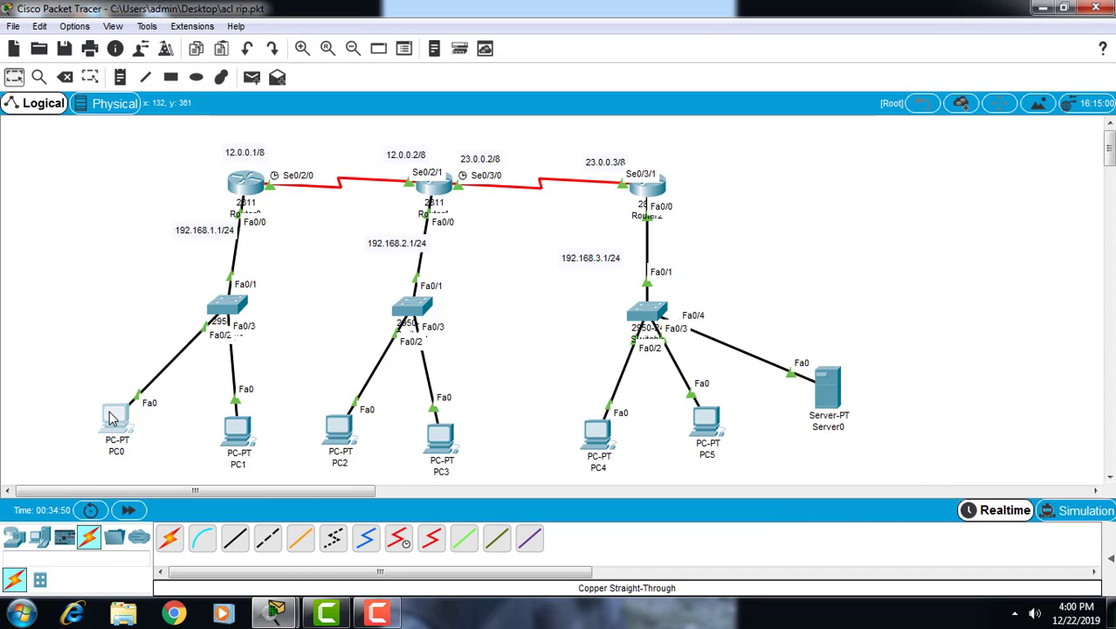
click(112, 417)
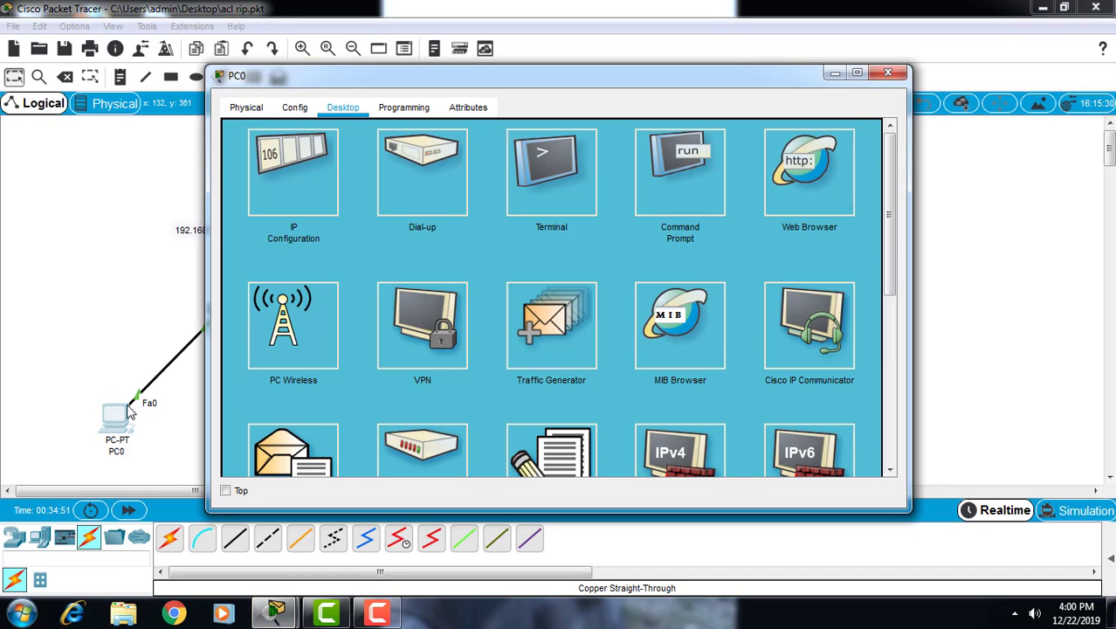
click(782, 191)
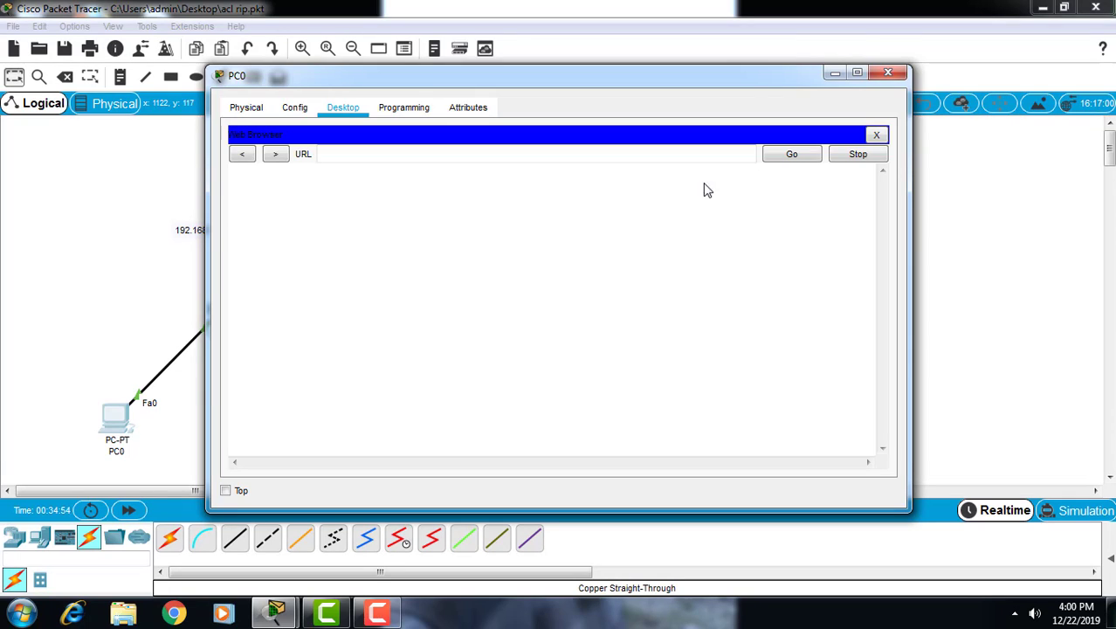
text(1)
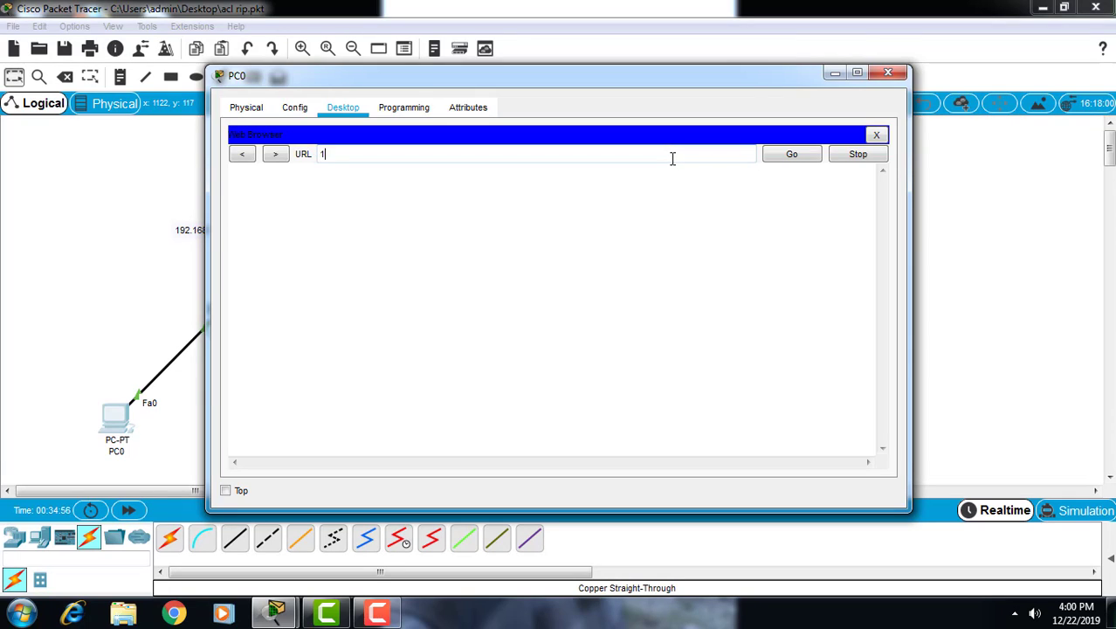
text(92.168.3.4)
key(Return)
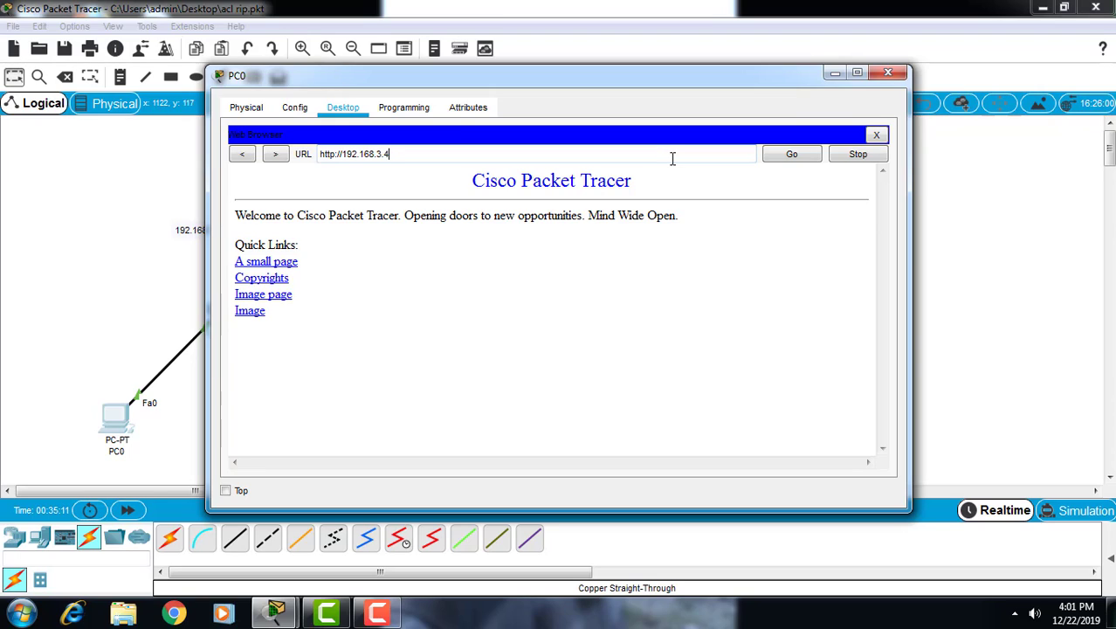
click(803, 157)
click(879, 138)
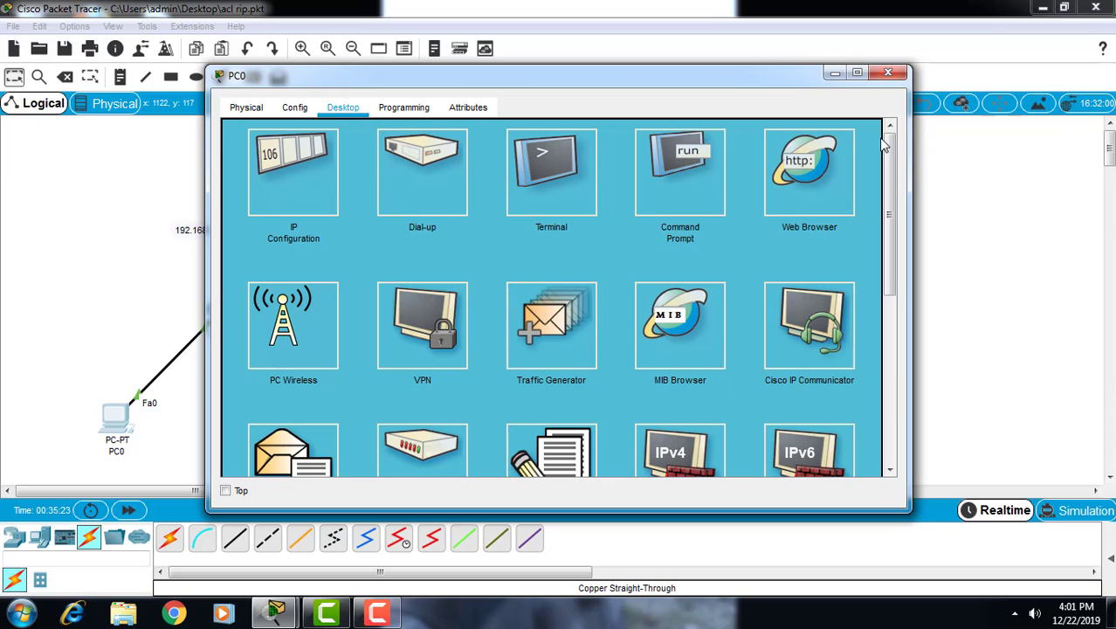
click(900, 78)
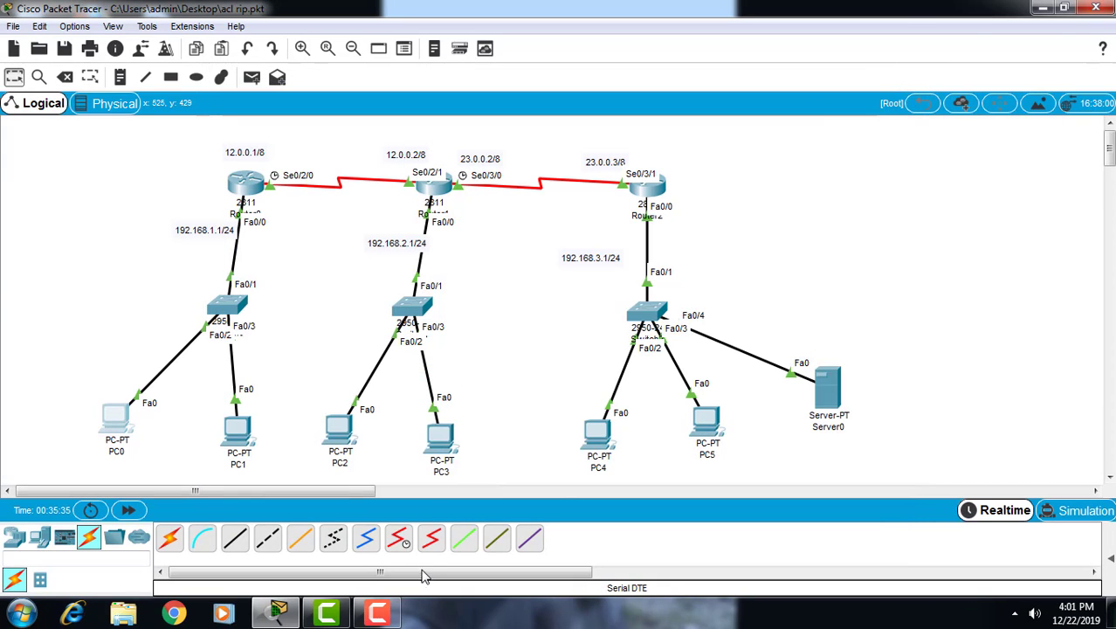
click(376, 612)
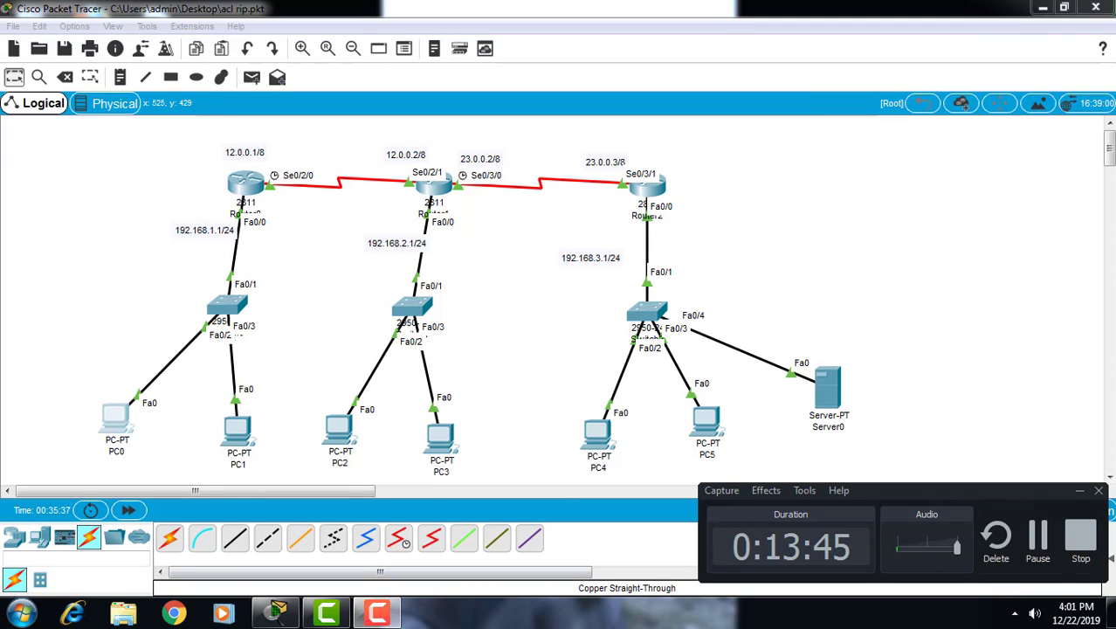